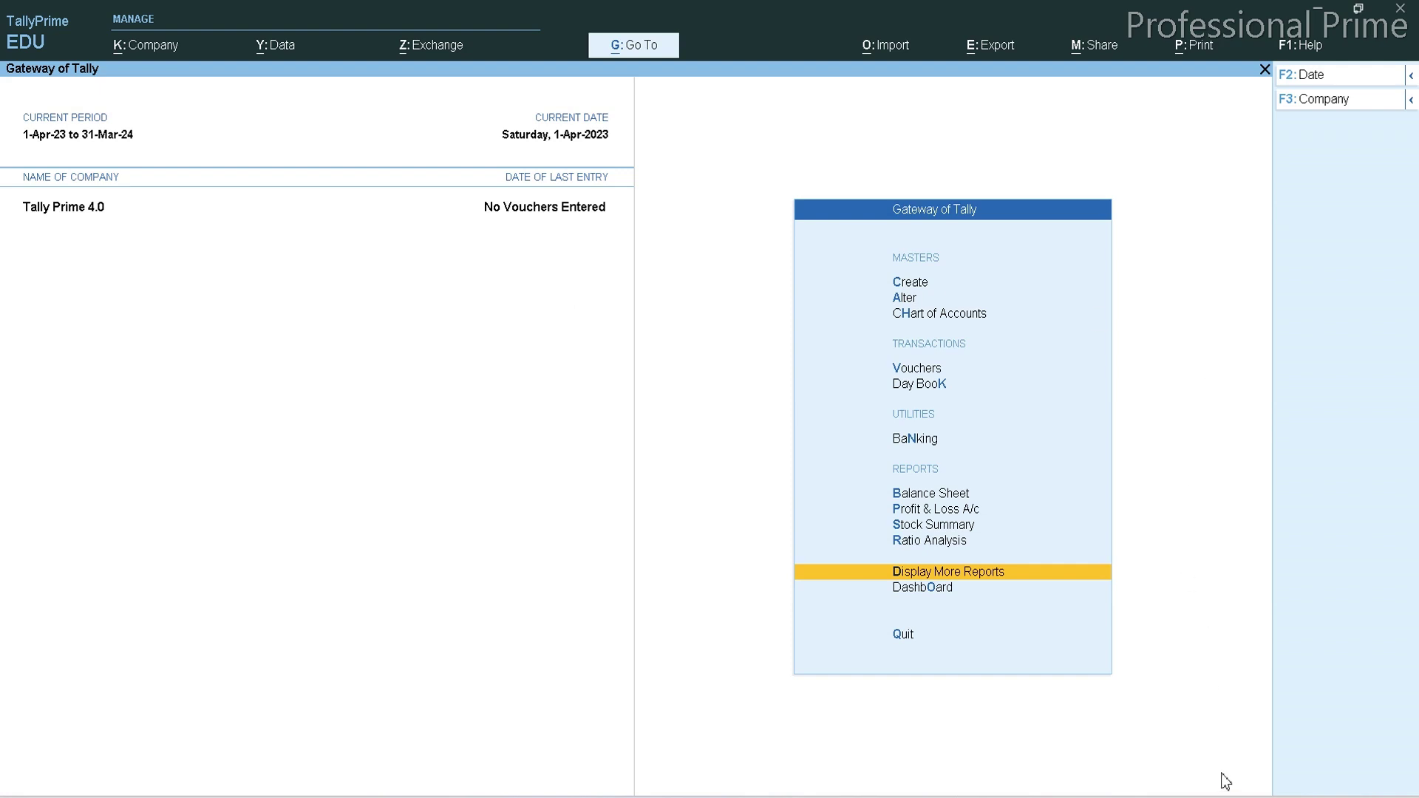
Open the creation form for a new Stock Group inventory master.
click(728, 795)
key(Up)
key(Up)
key(Up)
key(Up)
key(Up)
key(Up)
key(Up)
key(Up)
key(Up)
key(Up)
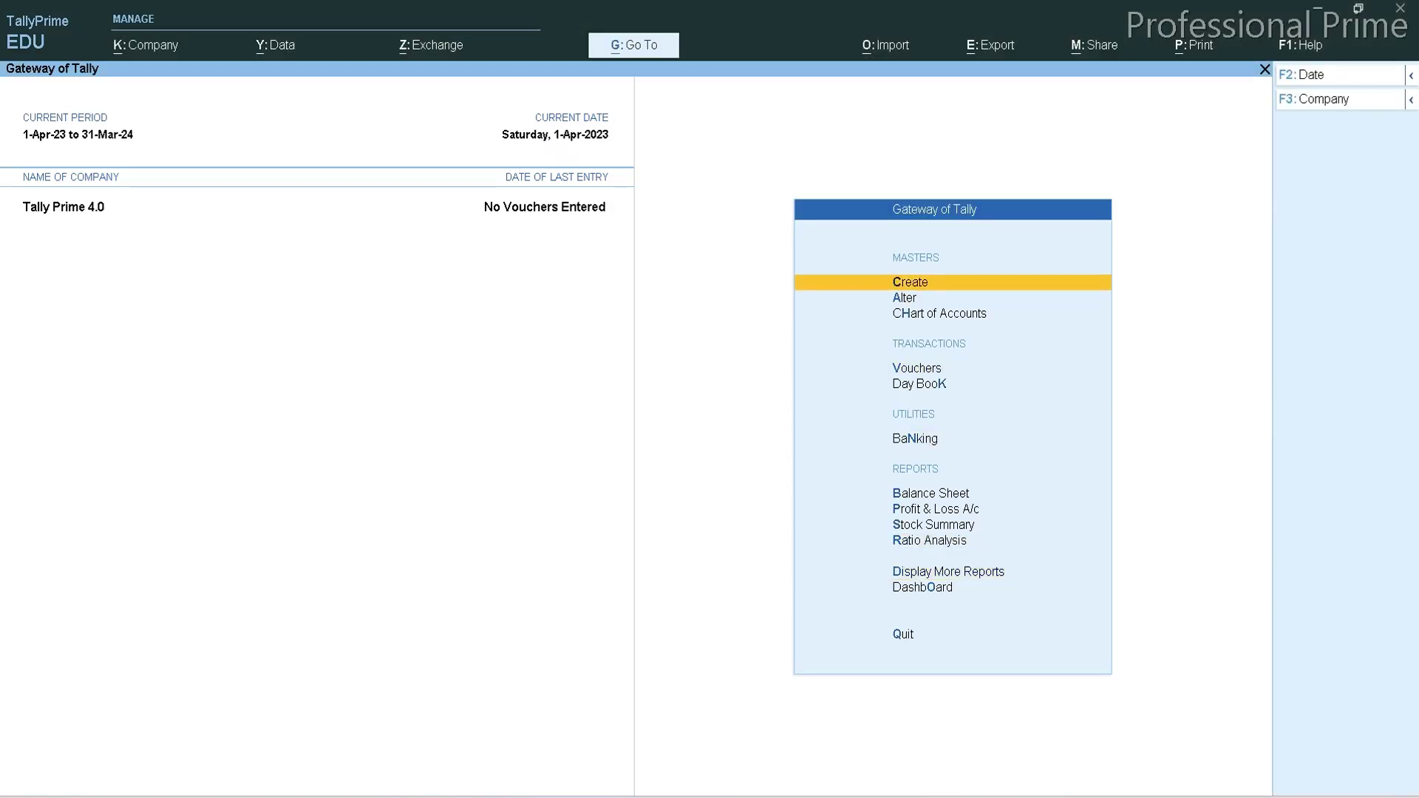
key(Return)
key(Down)
key(Down)
key(Down)
key(Down)
key(Down)
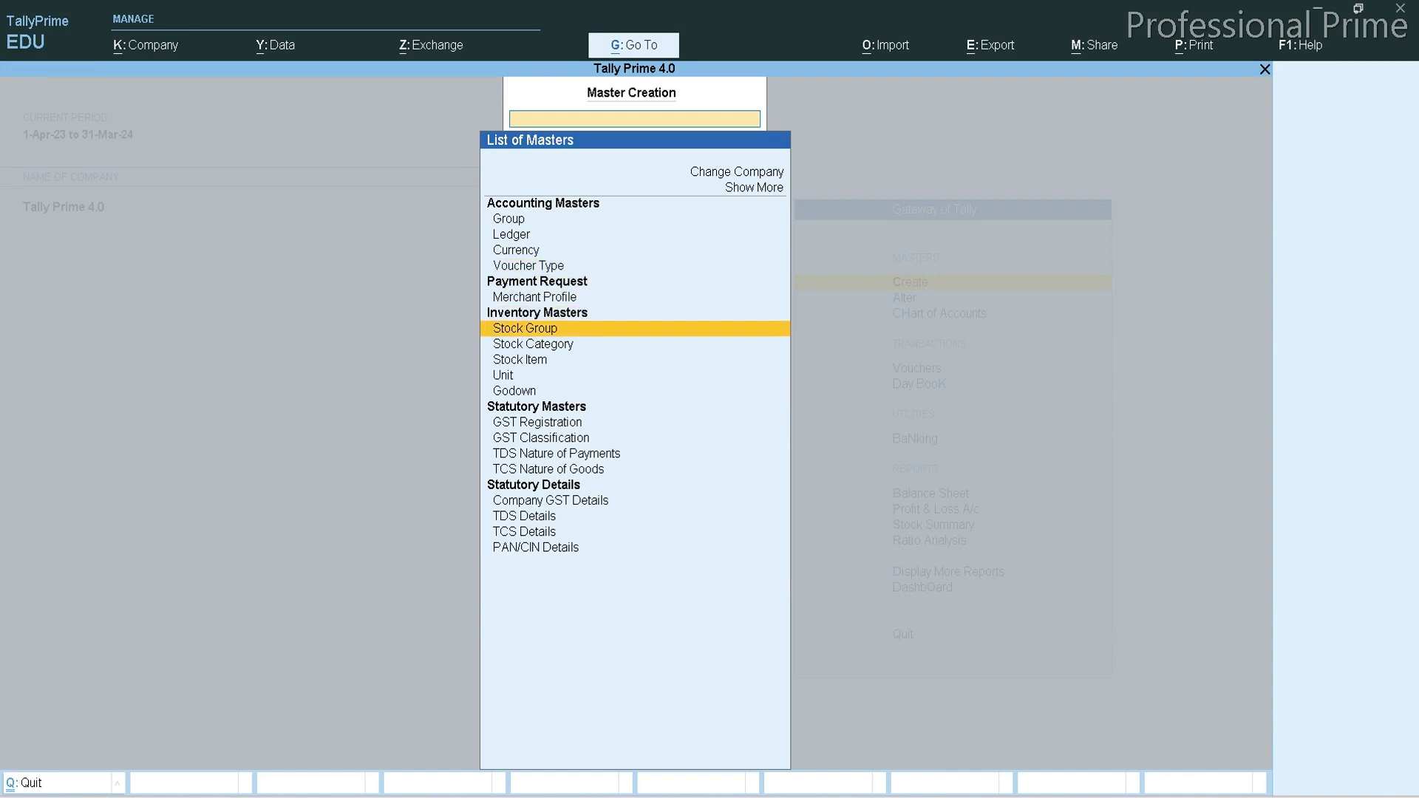
key(Return)
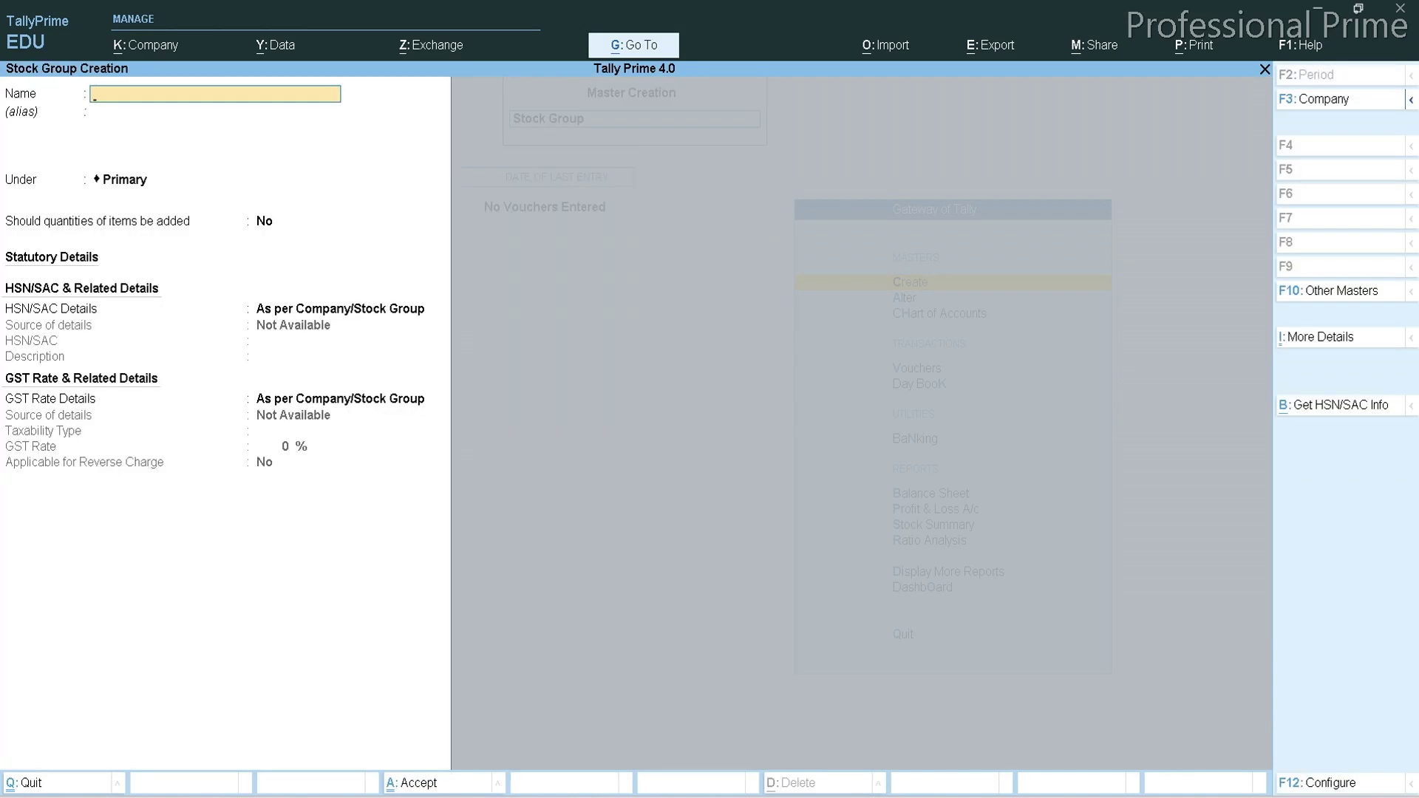
Name the stock group Accessories, copied from the Excel sheet's Group Name column, keep it under Primary and enable adding item quantities.
key(alt+Tab)
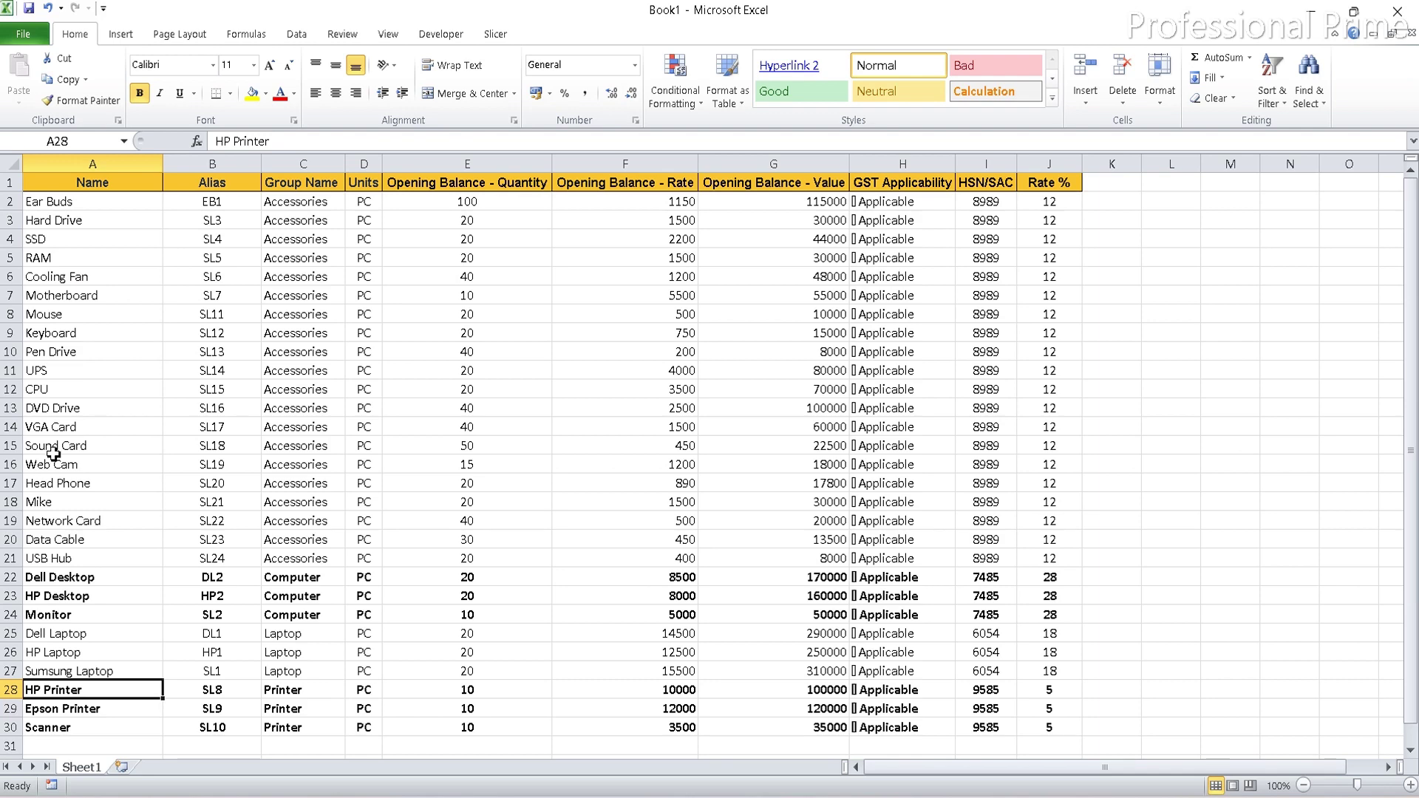
click(281, 209)
key(ctrl+c)
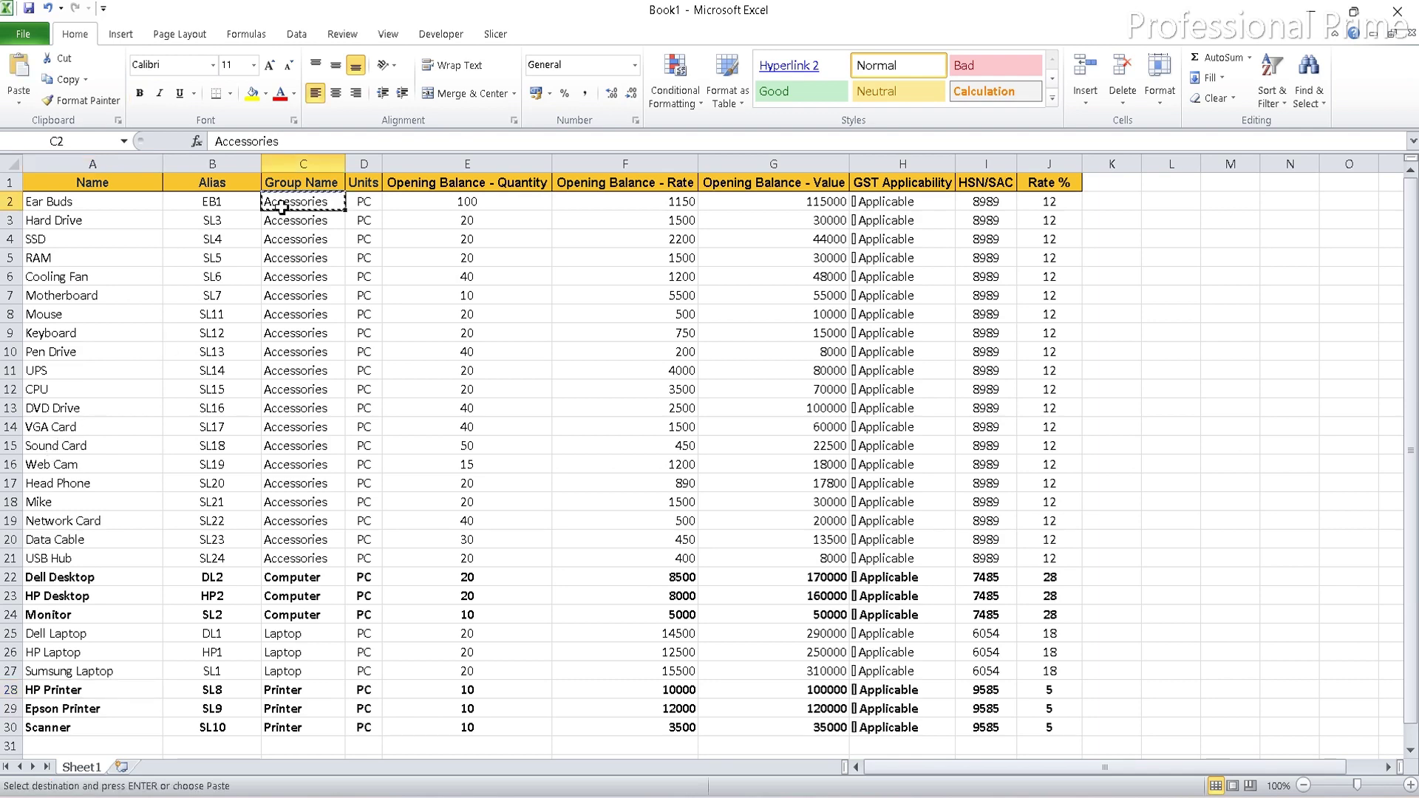
key(alt+Tab)
key(ctrl+alt+v)
key(Return)
key(Return)
key(Return)
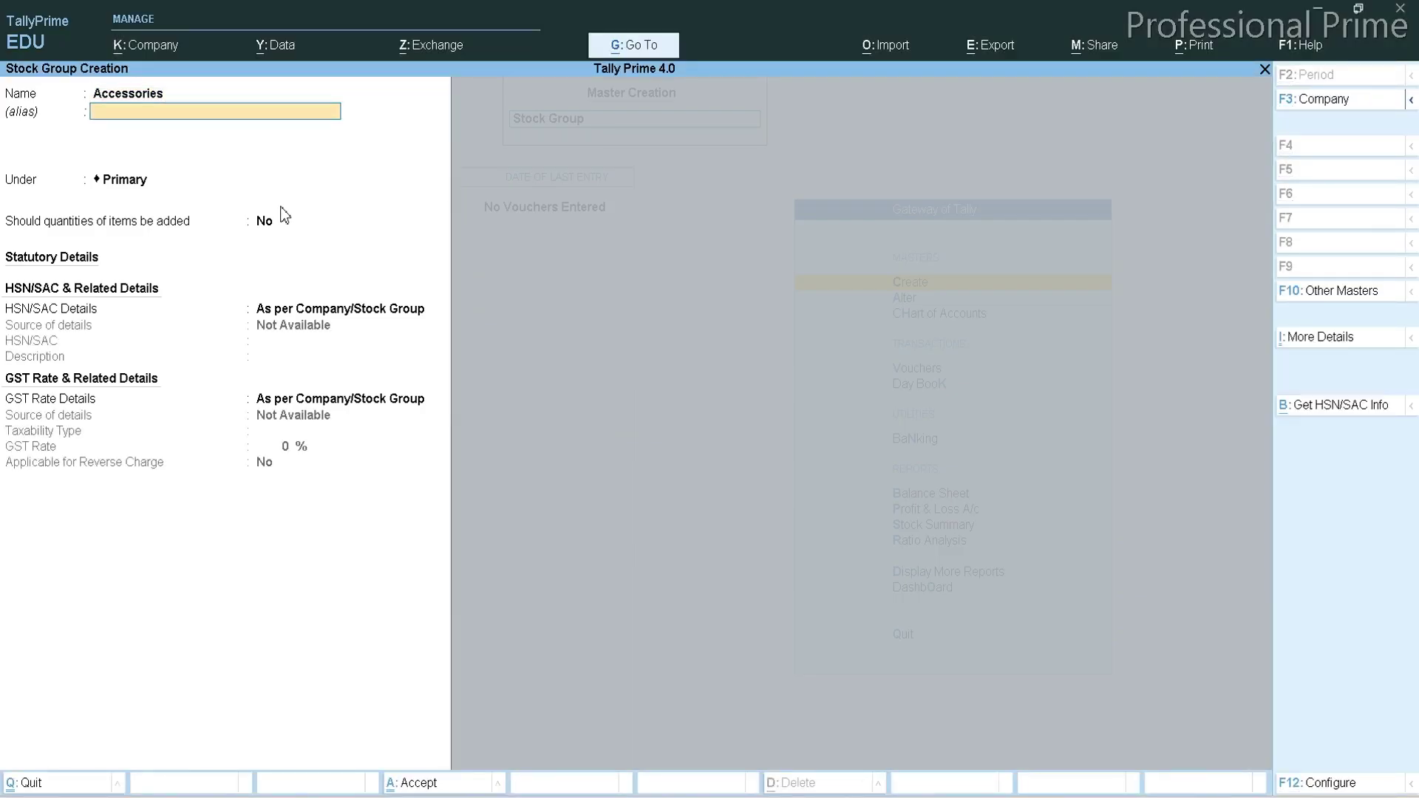
text(y)
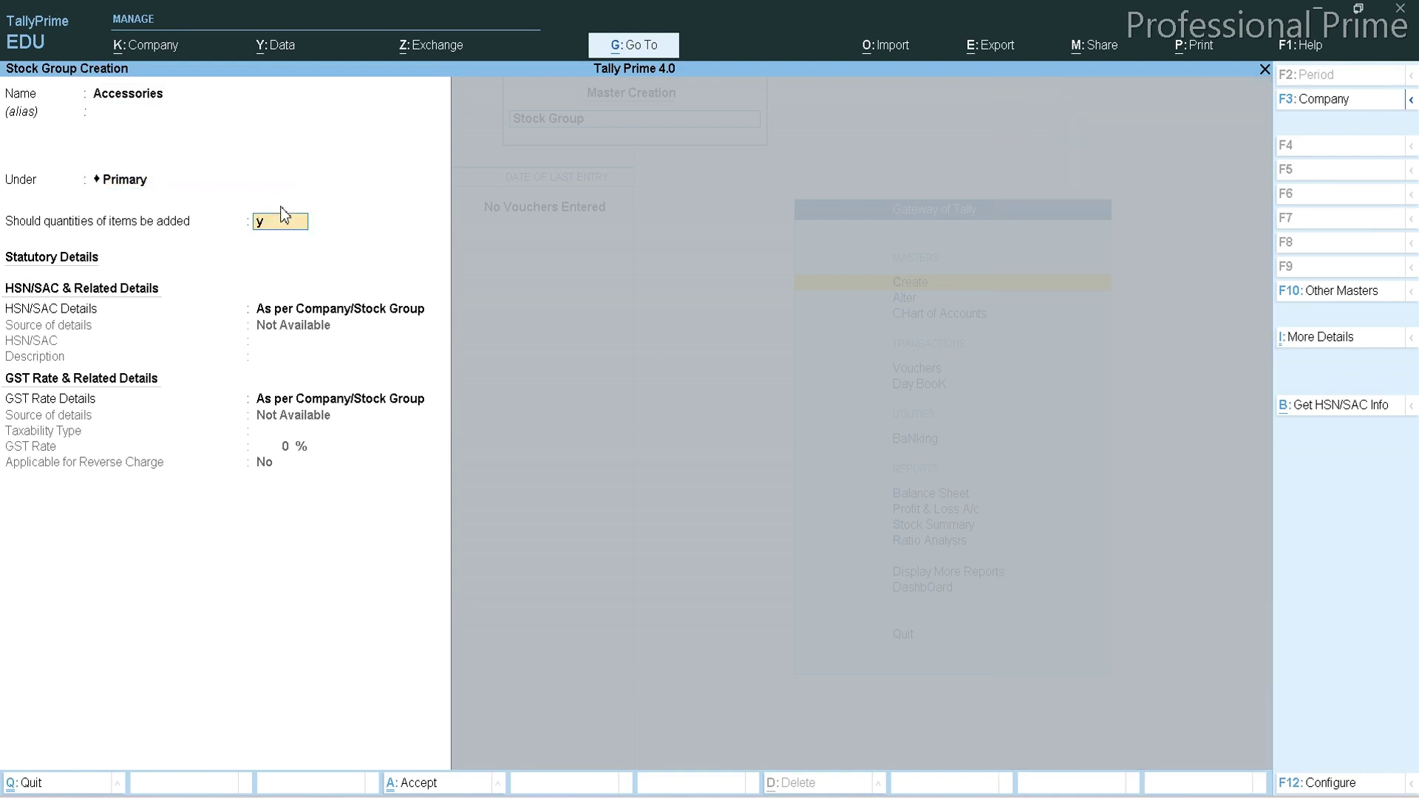
key(Return)
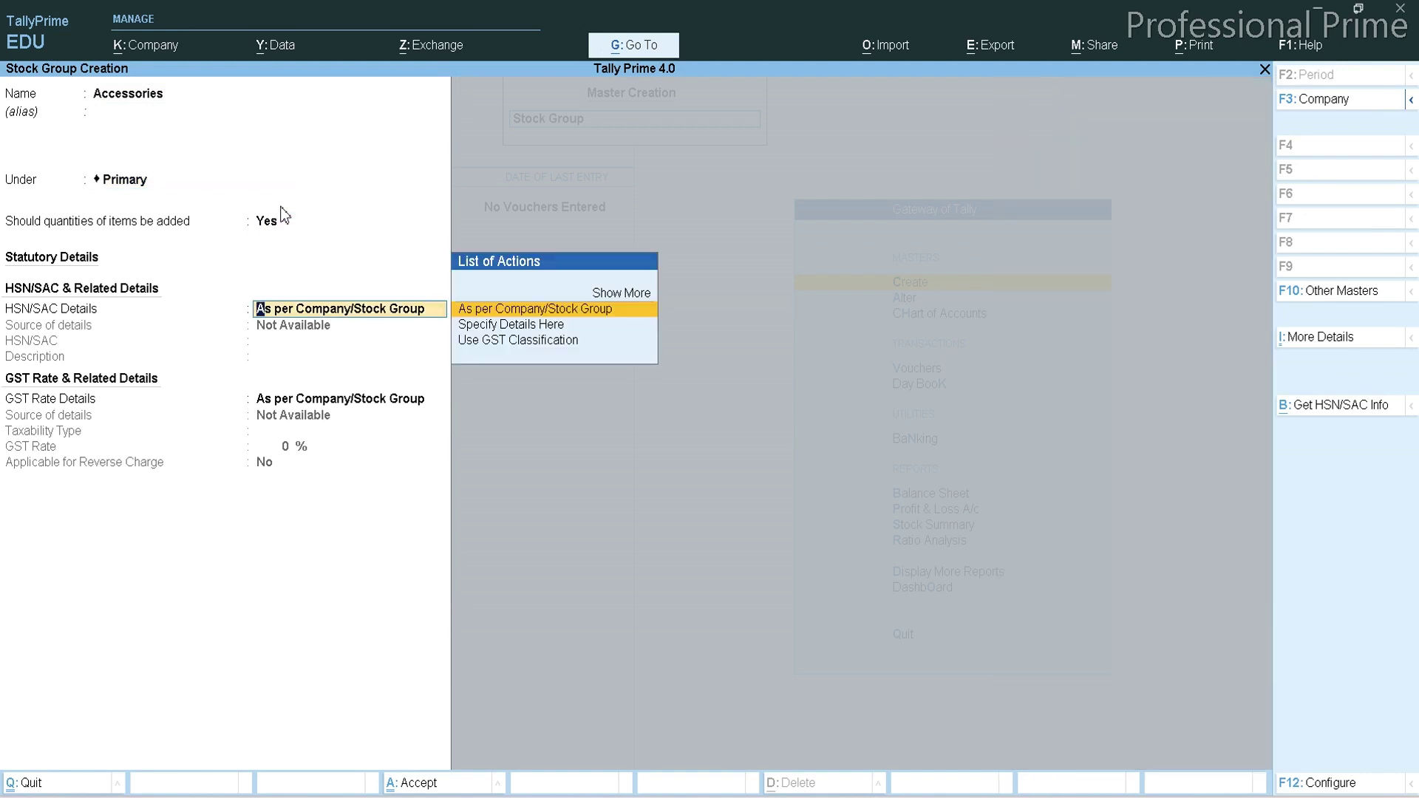
Specify the Accessories group's HSN/SAC details here, with HSN/SAC code 8989 copied from the Excel sheet.
key(Down)
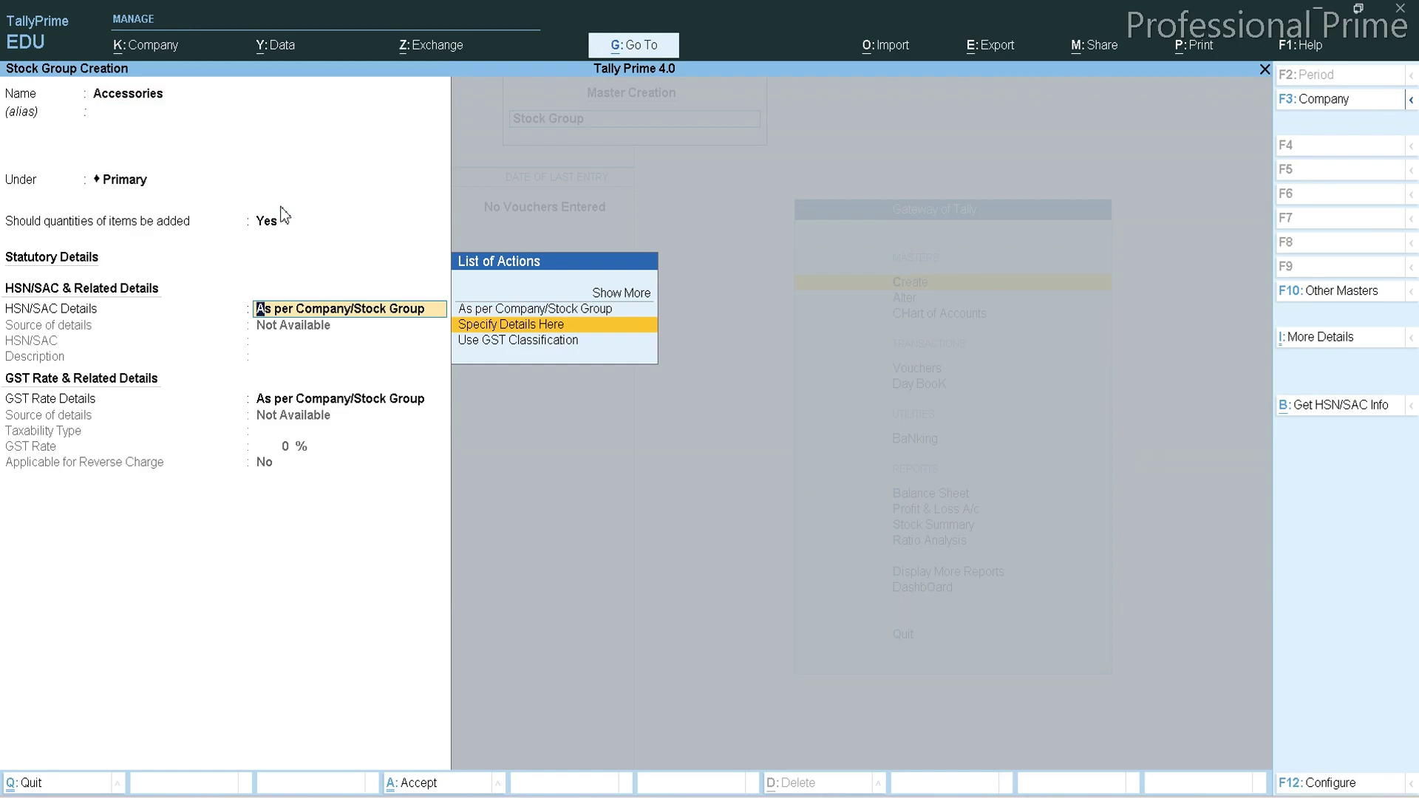
key(Return)
key(alt+Tab)
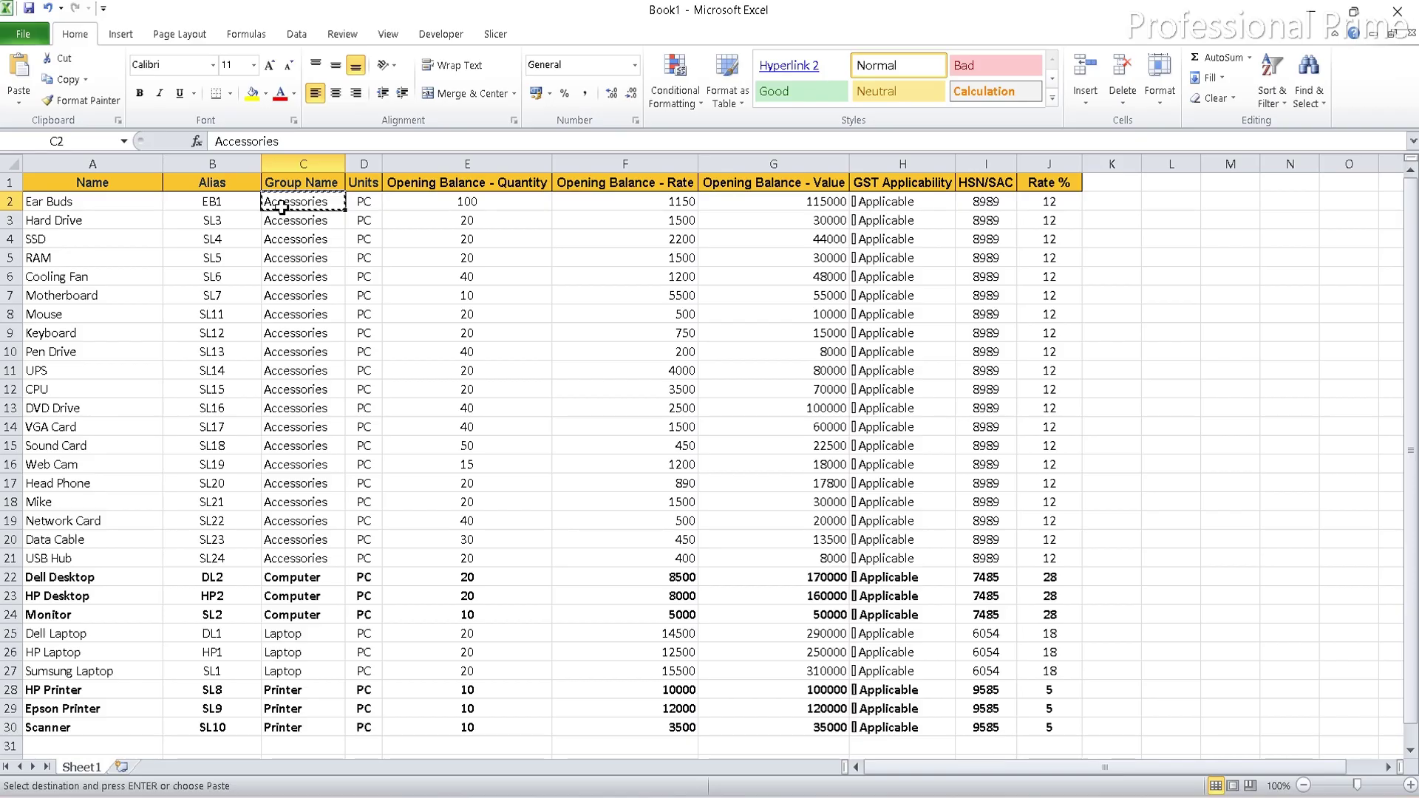
key(ctrl+c)
key(Right)
key(Right)
key(Escape)
key(Right)
key(Right)
key(Right)
key(Right)
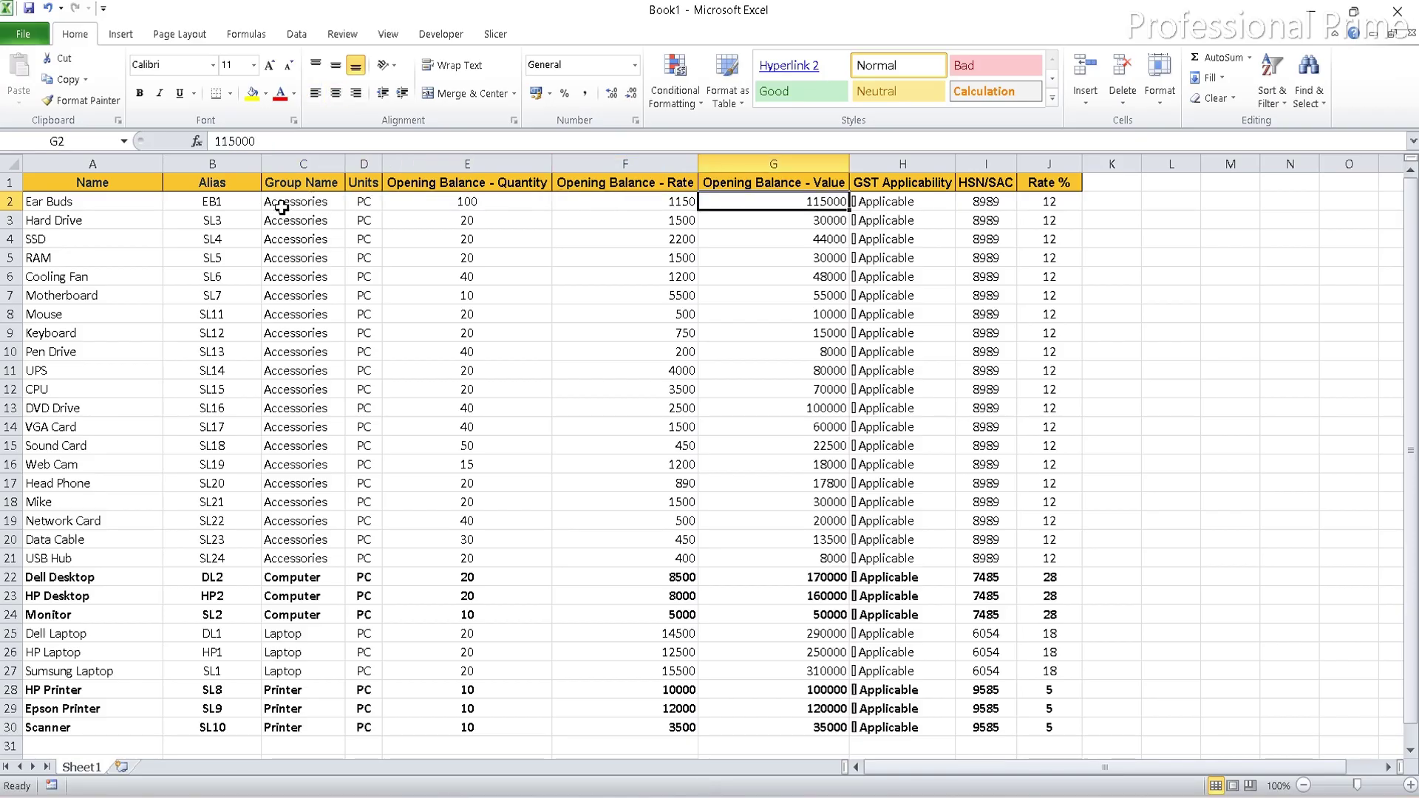
key(ctrl+c)
key(Escape)
key(alt+Tab)
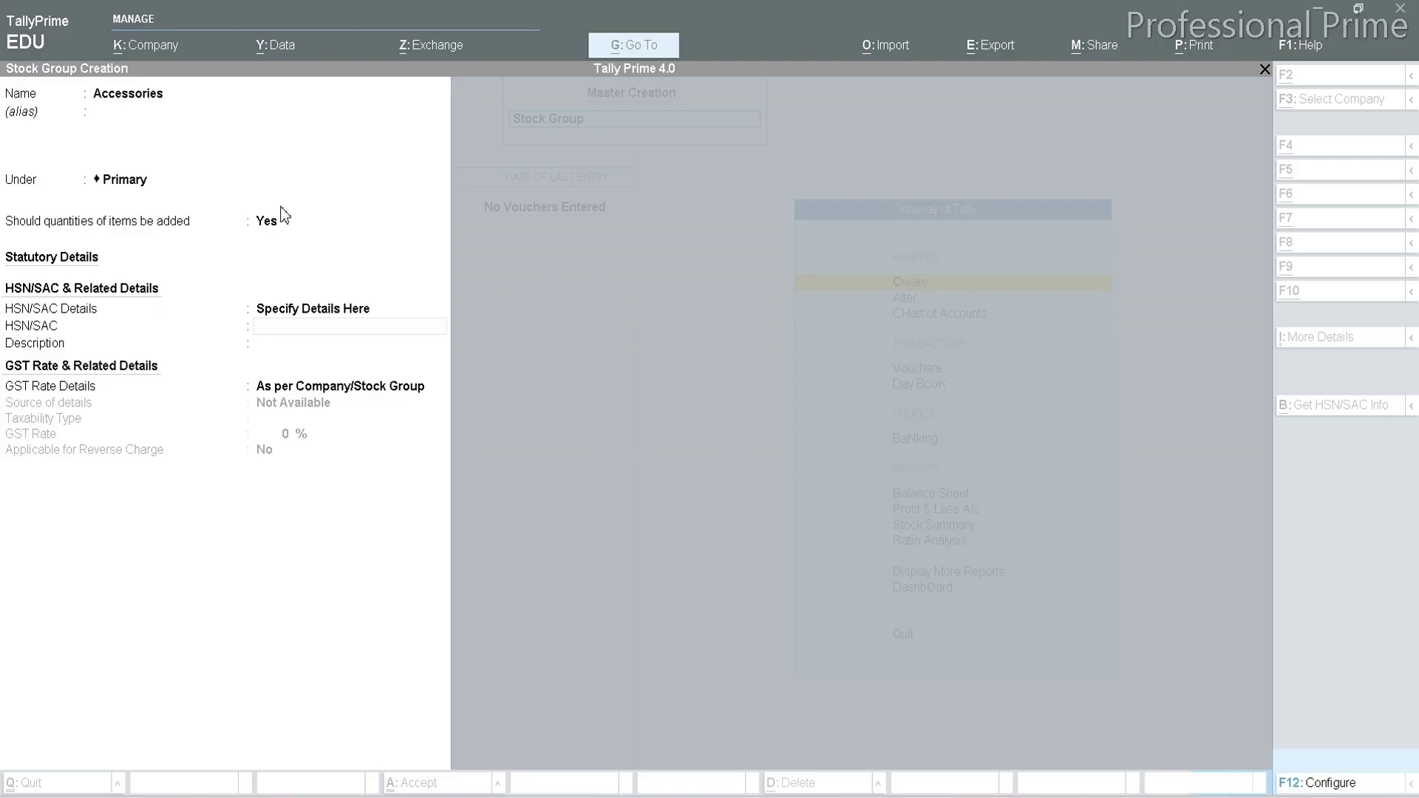
key(ctrl+v)
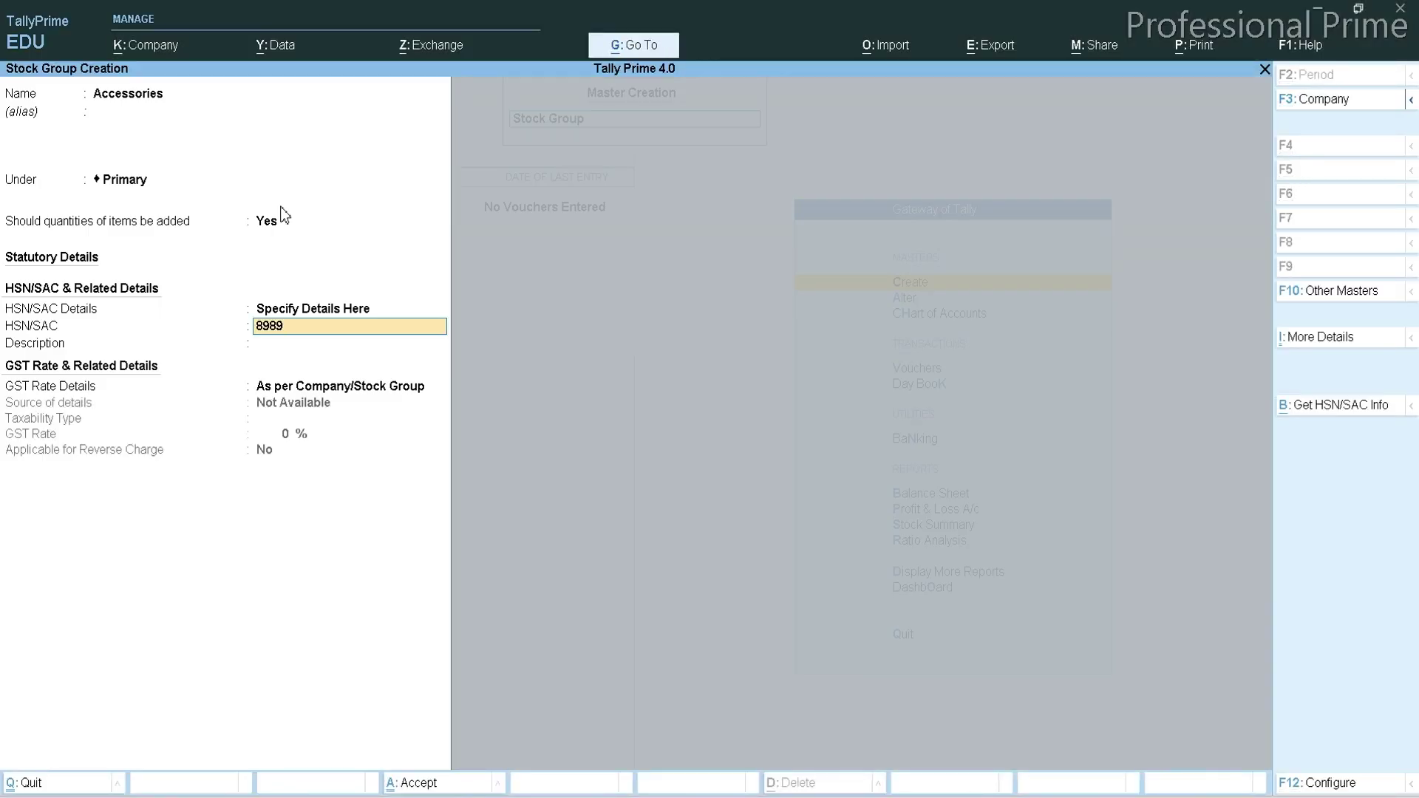
key(Return)
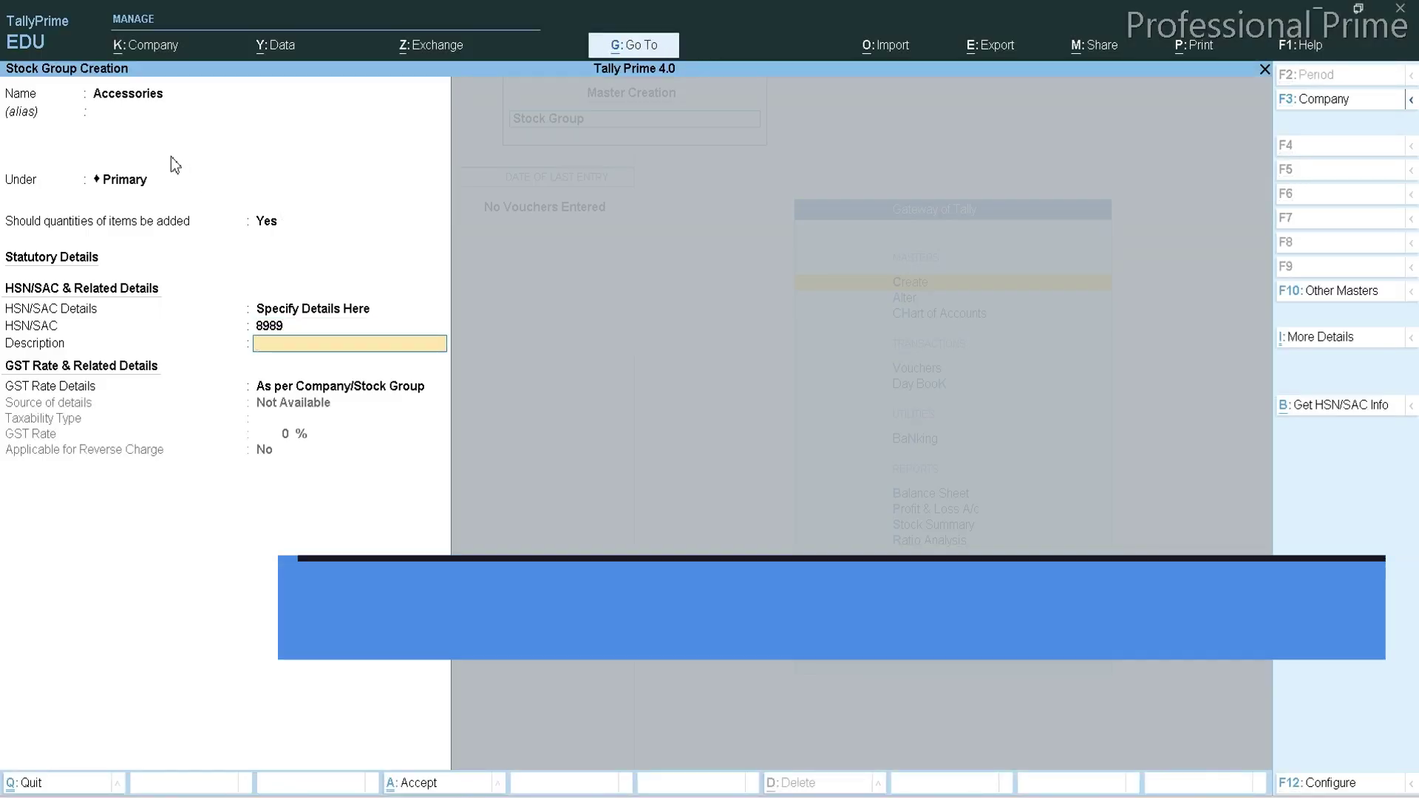
Enter Accessories as the HSN/SAC description, matching the group's name.
click(127, 103)
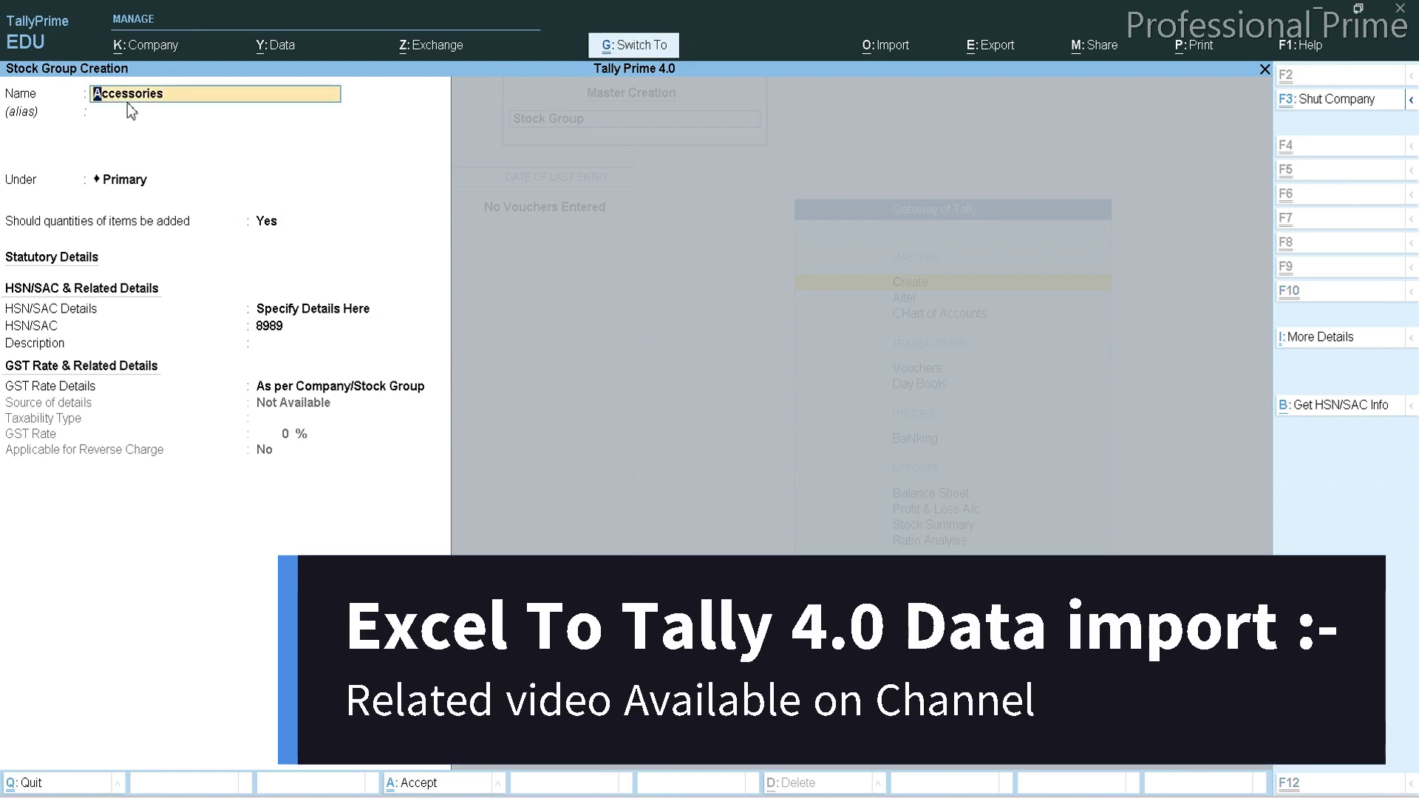
click(278, 351)
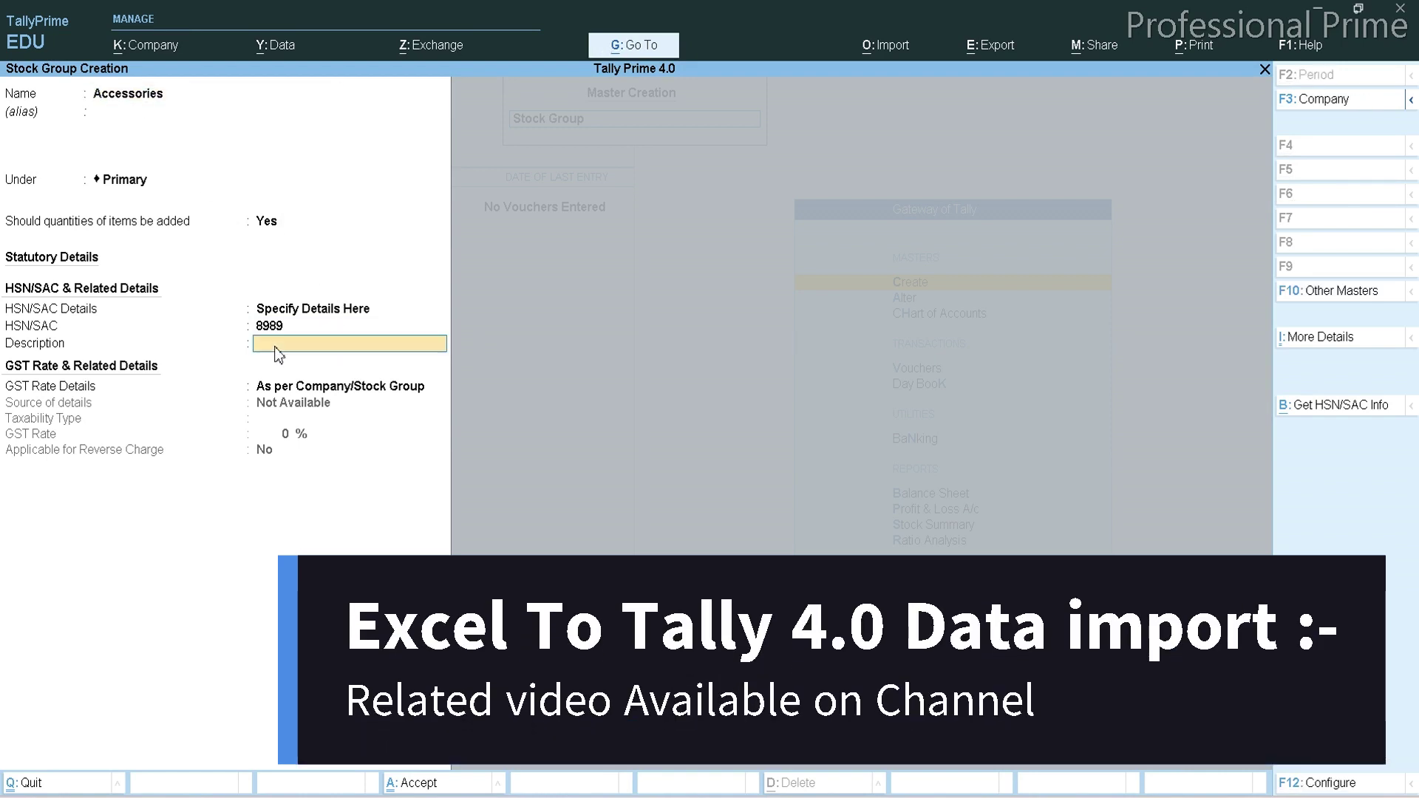
text(Accessories)
key(Return)
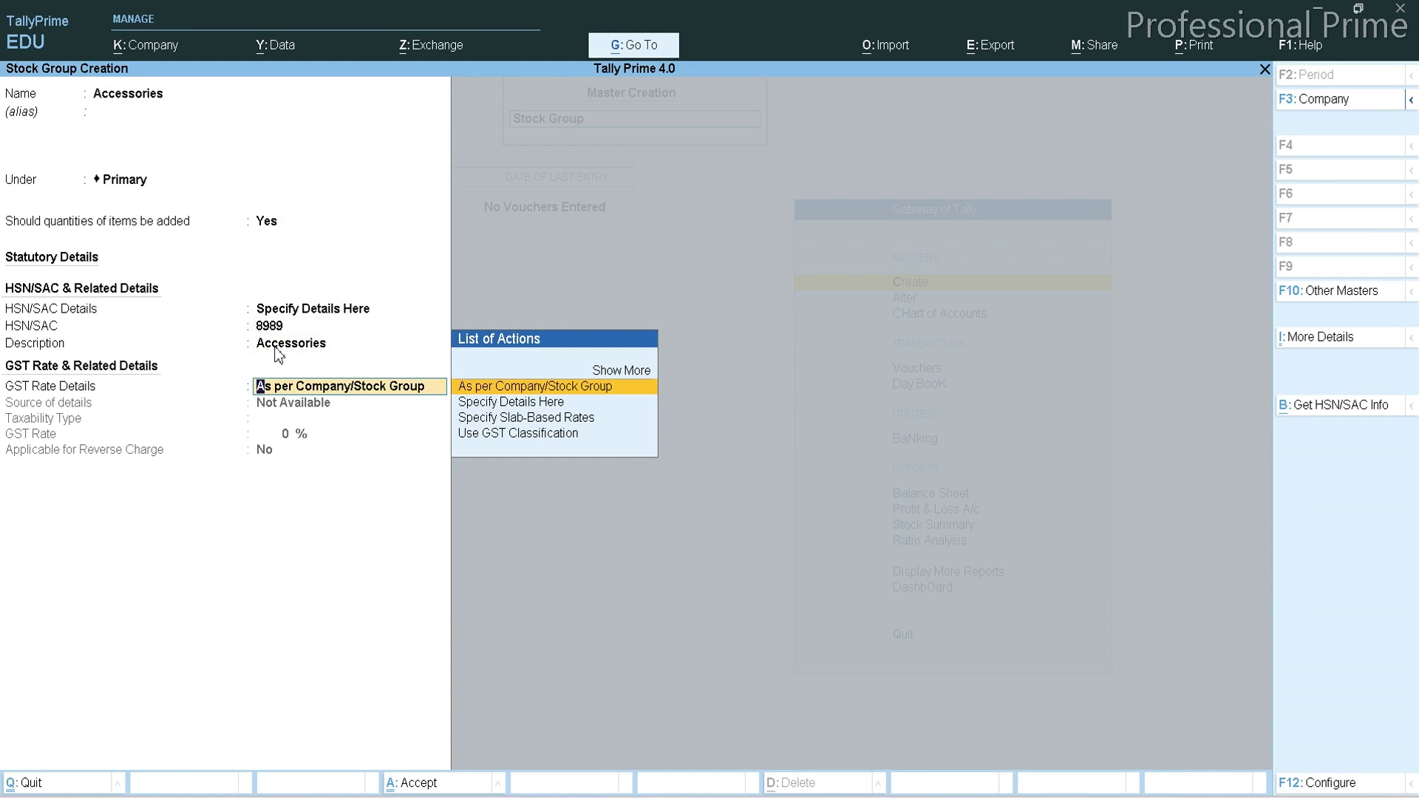
Specify the GST rate details here as Taxable at 12% without reverse charge, and save the Accessories group.
key(Down)
key(Return)
key(Return)
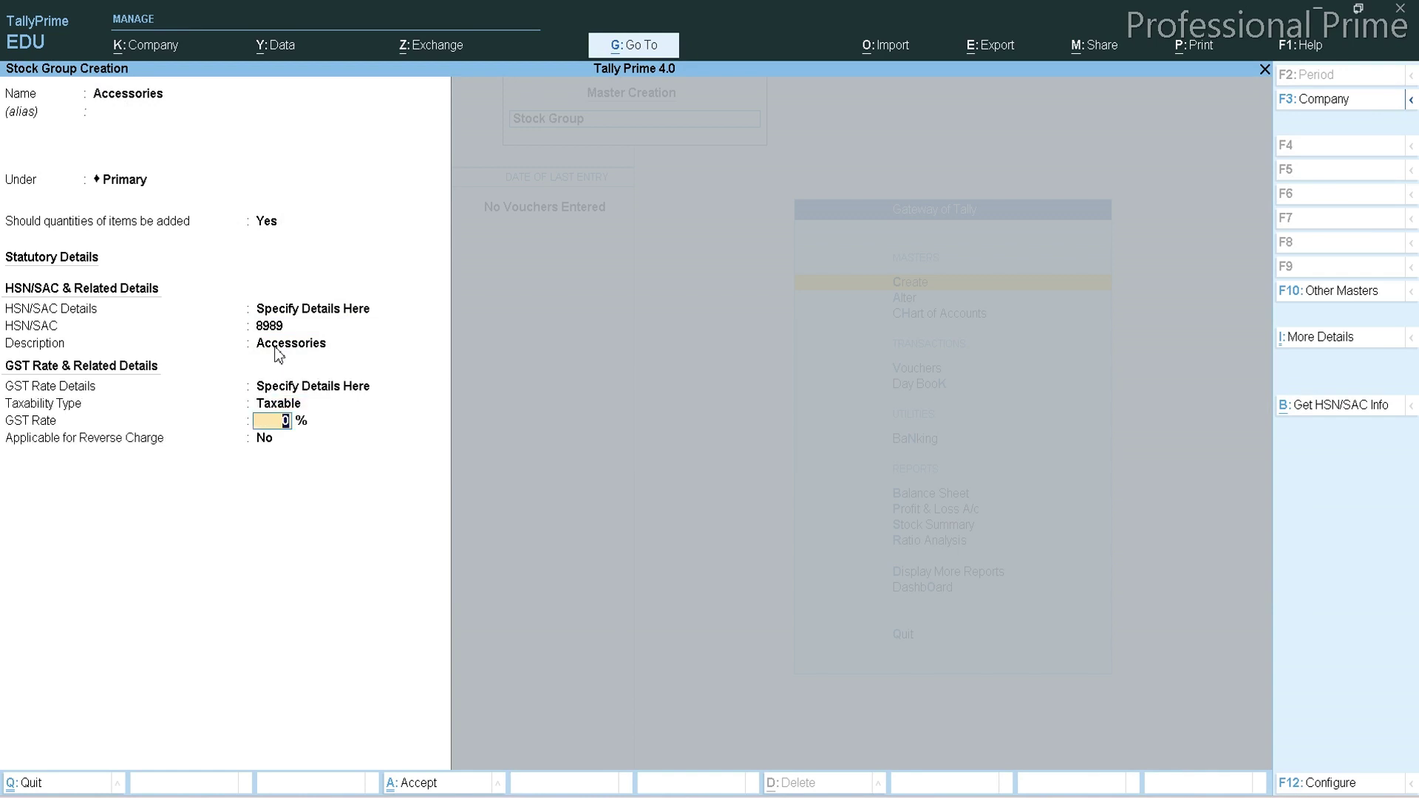
key(alt+Tab)
key(alt+Tab)
key(Return)
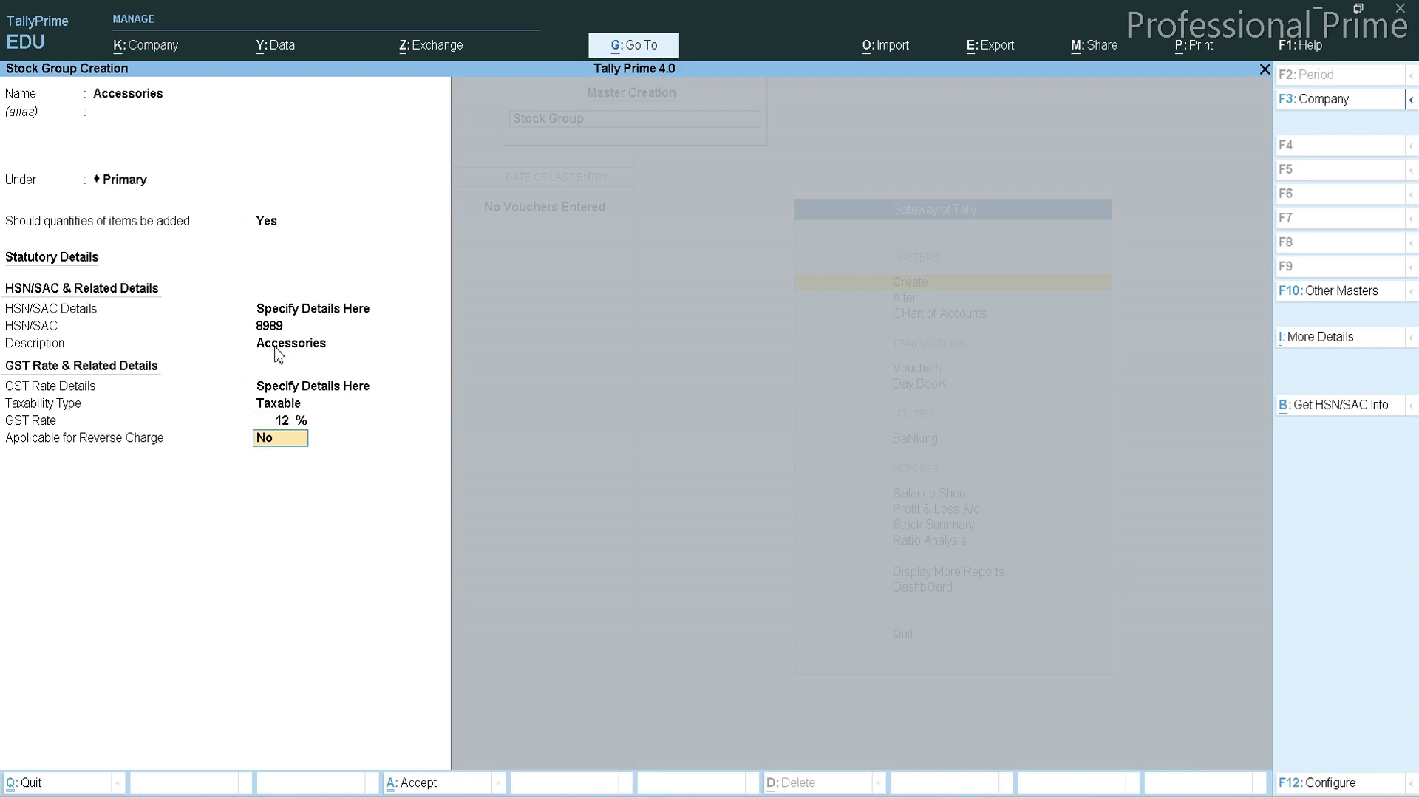
key(Return)
key(Return)
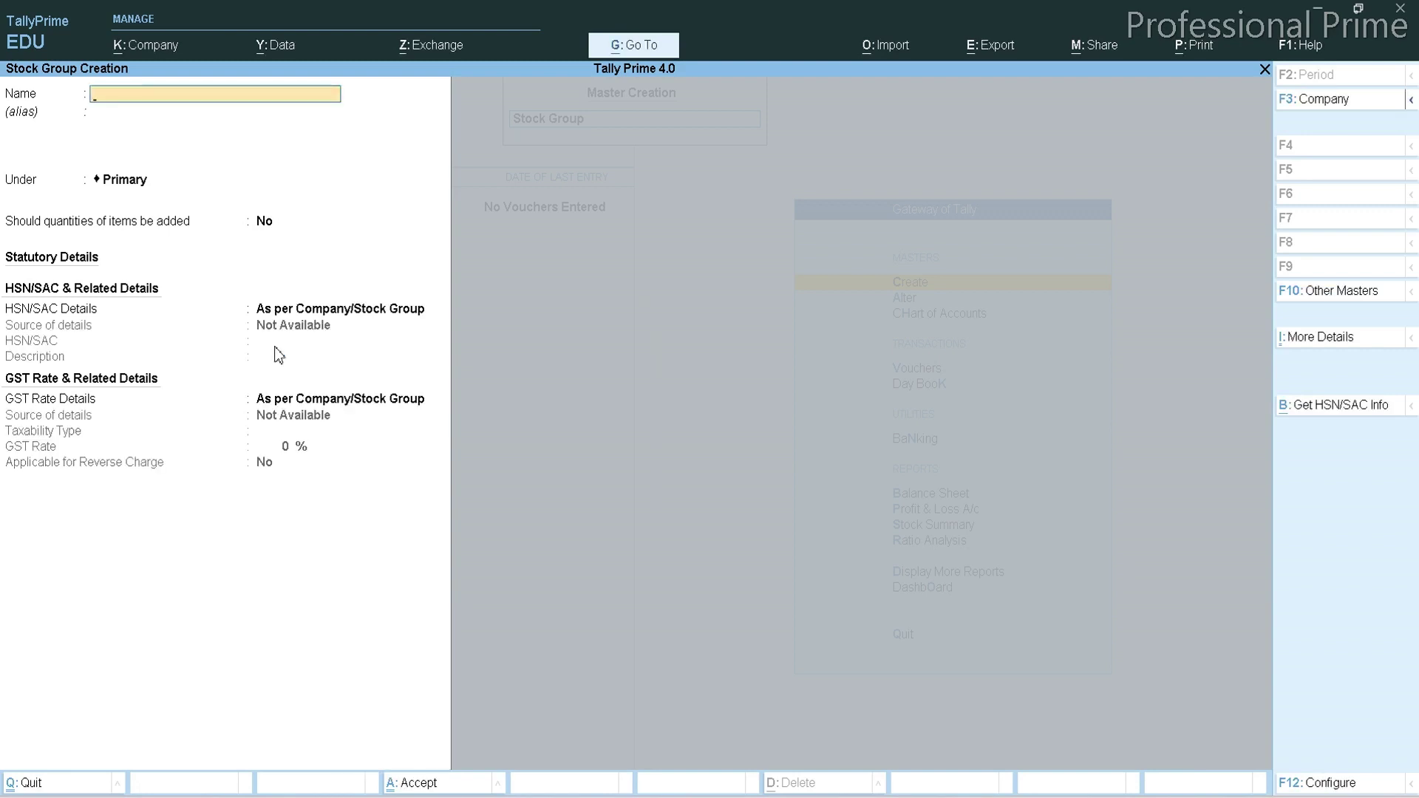
Name the new stock group Computer, copied from the Excel sheet, keep it under Primary and enable adding item quantities.
key(alt+Tab)
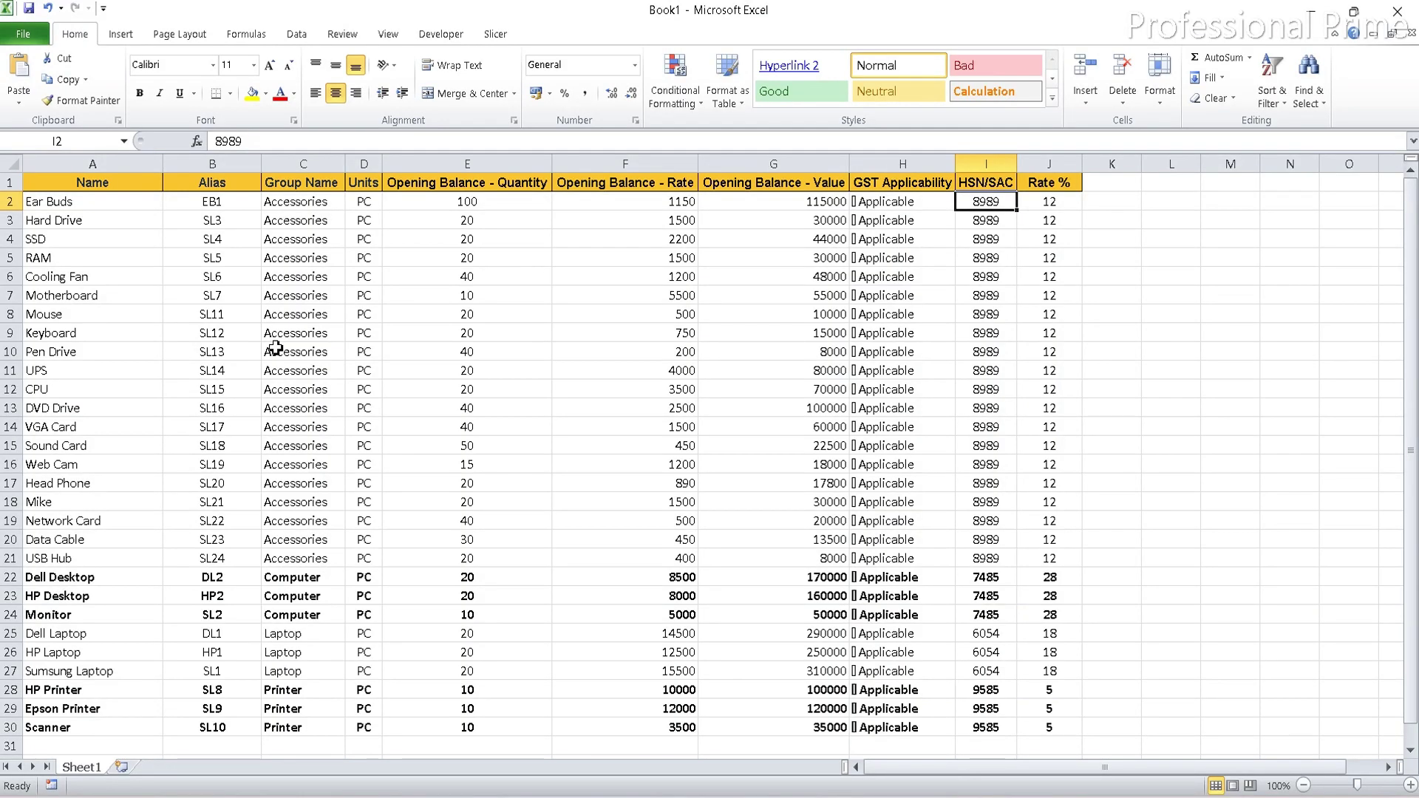
click(289, 583)
key(ctrl+c)
key(alt+Tab)
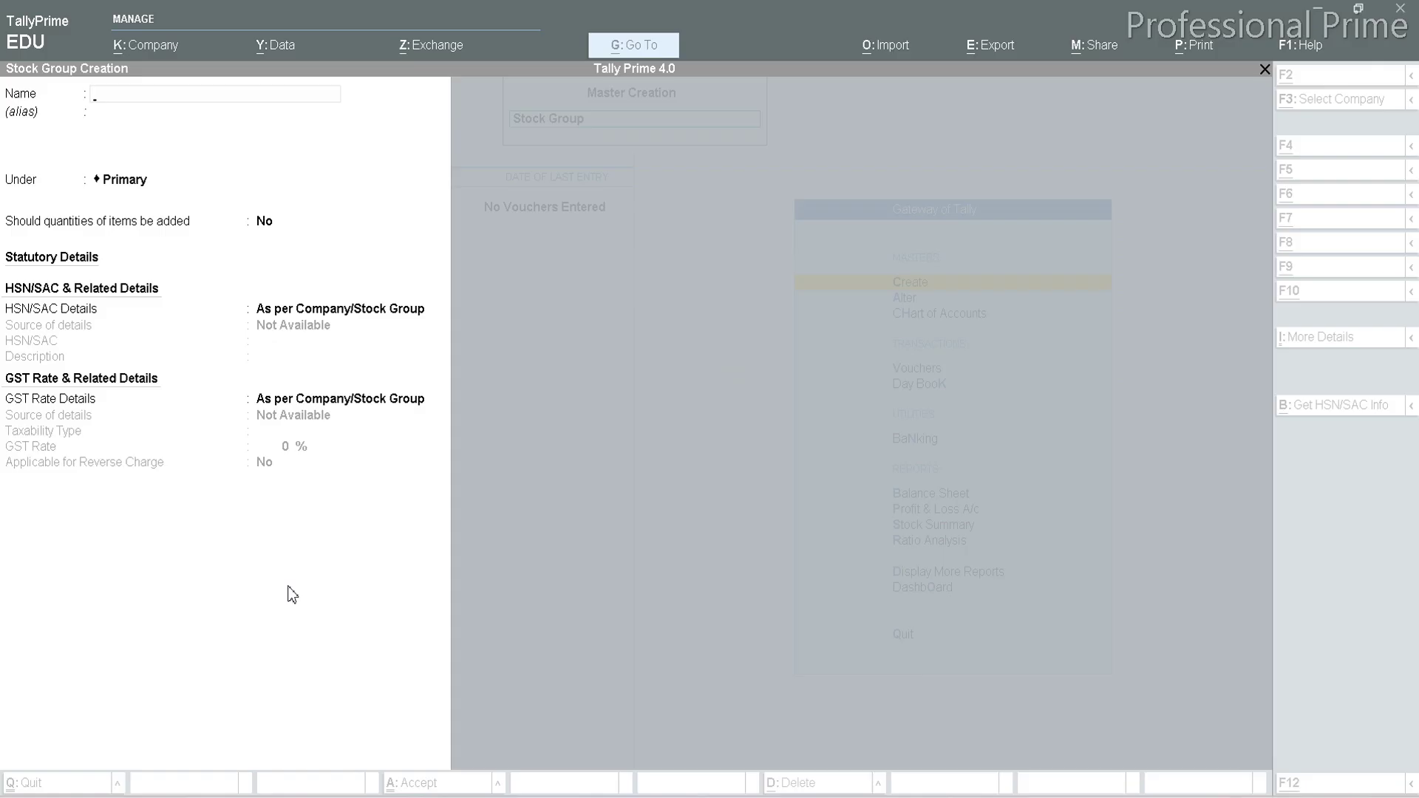
key(ctrl+alt+v)
key(Return)
key(Return)
key(Return)
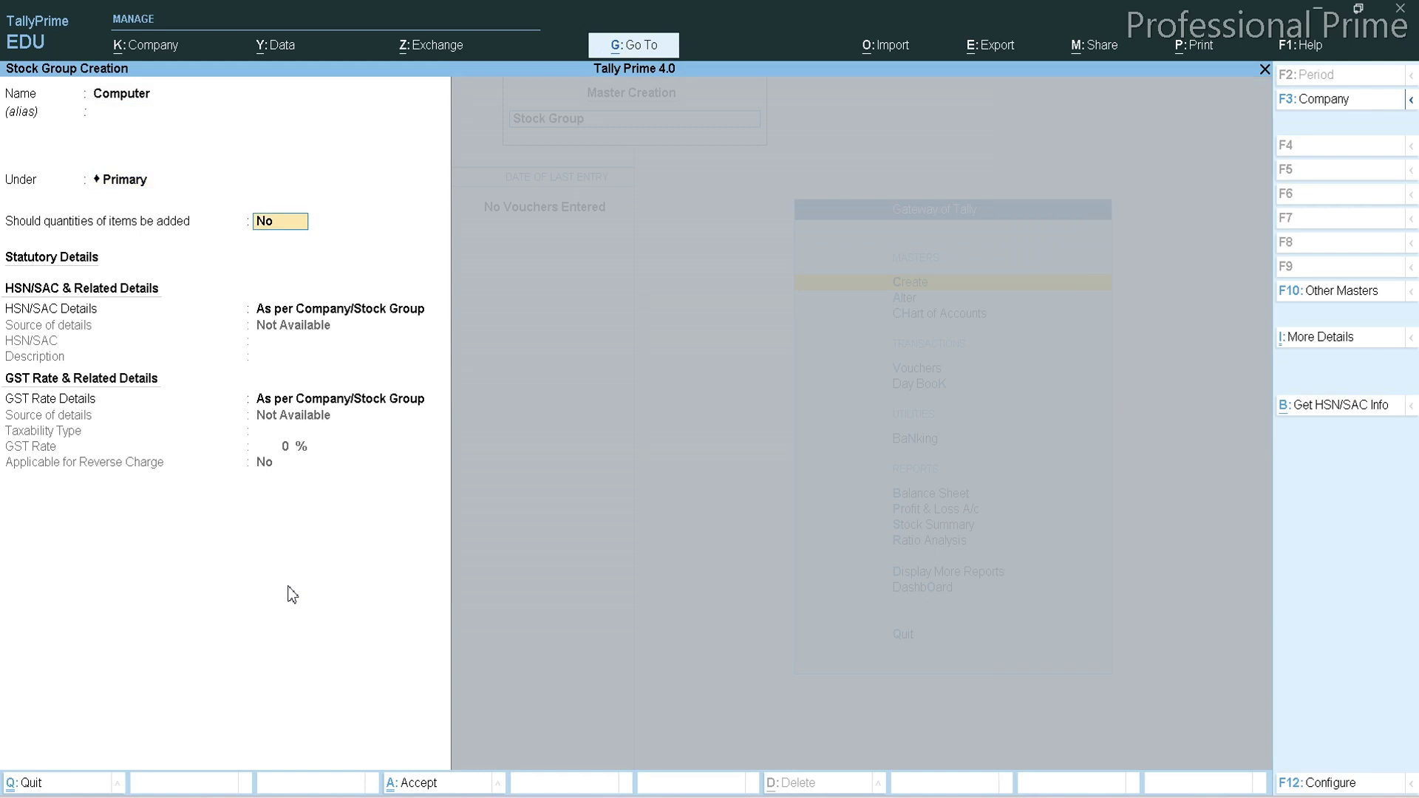
text(y)
key(Return)
key(Return)
key(BackSpace)
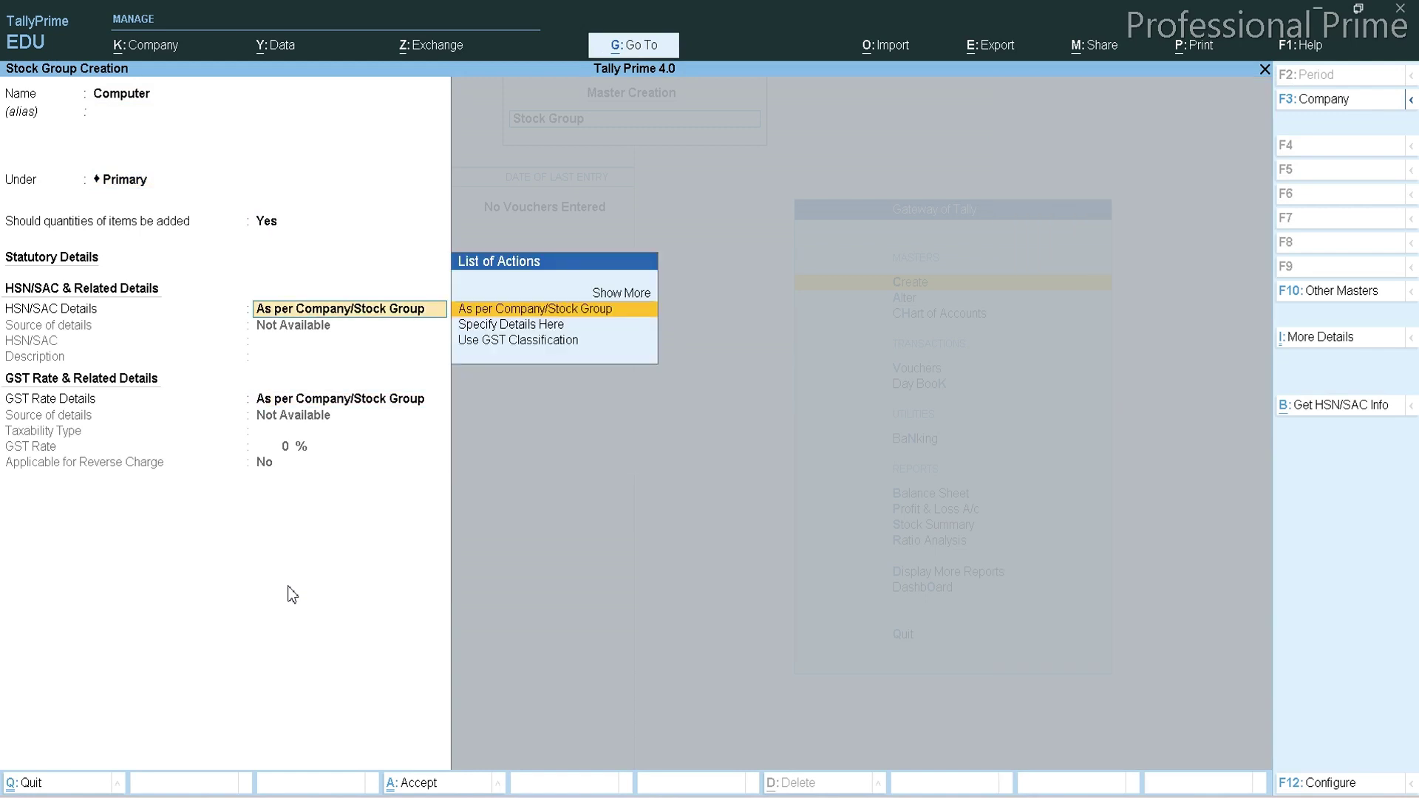
Specify the Computer group's HSN/SAC details here, with HSN/SAC code 7485 copied from the Excel sheet.
key(Down)
key(Return)
key(alt+Tab)
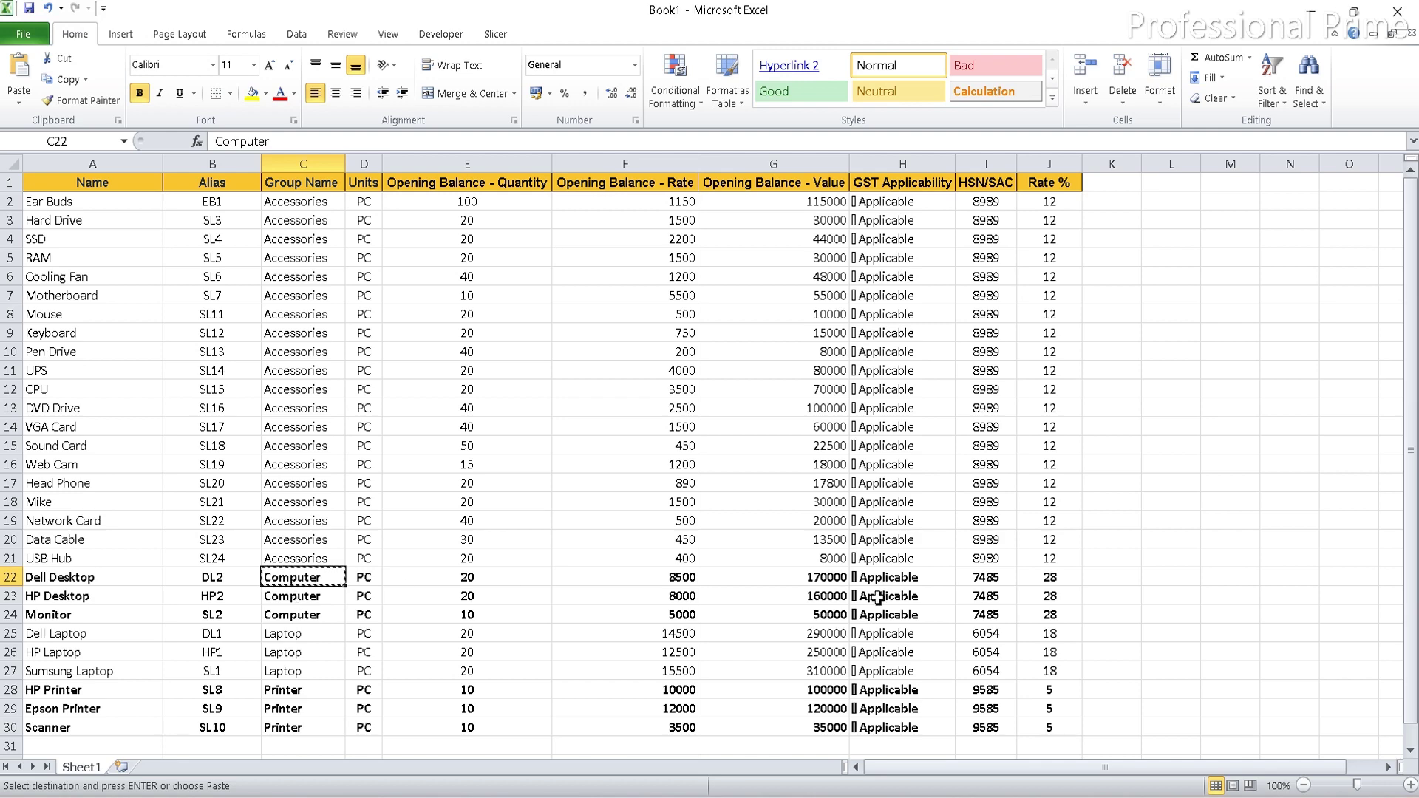
click(982, 580)
key(ctrl+c)
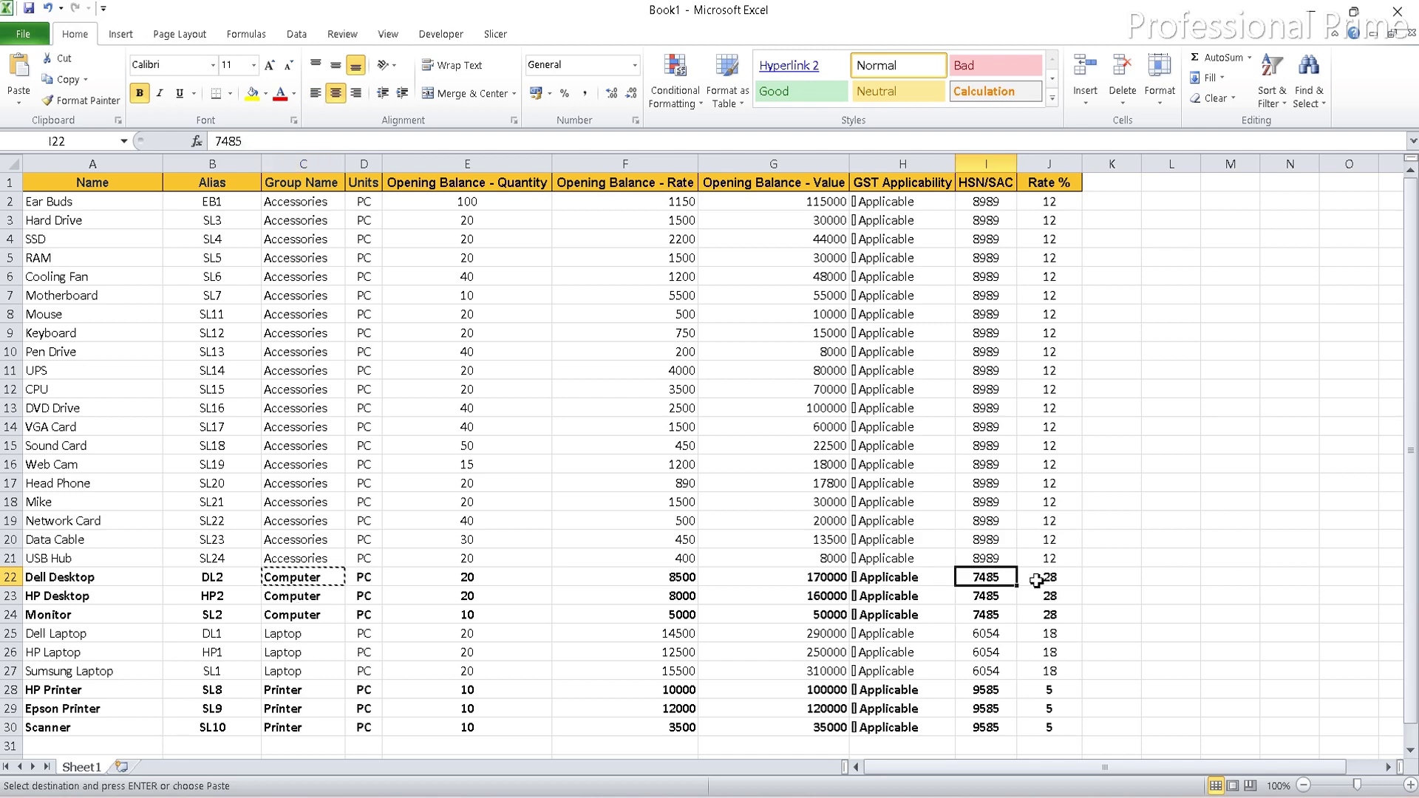
key(alt+Tab)
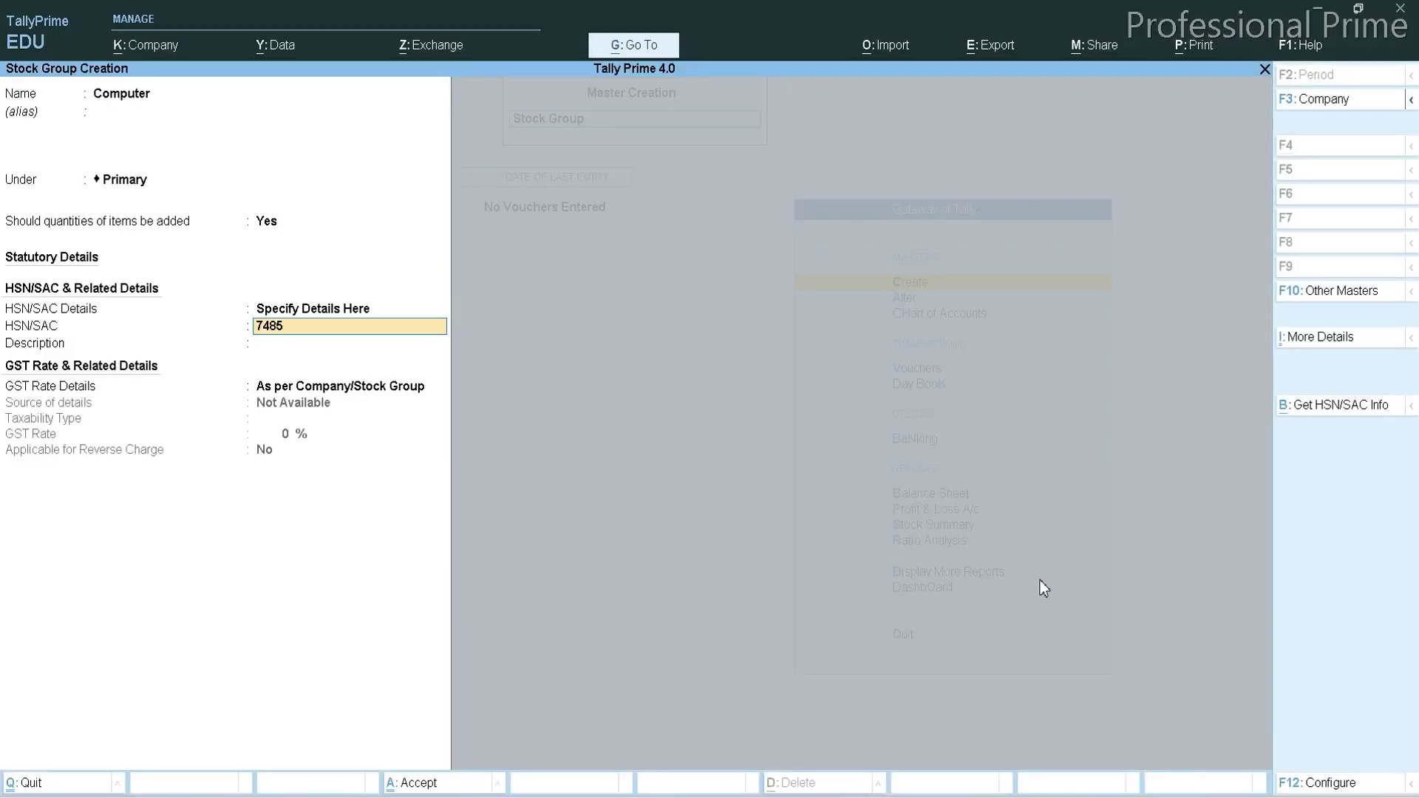
key(Return)
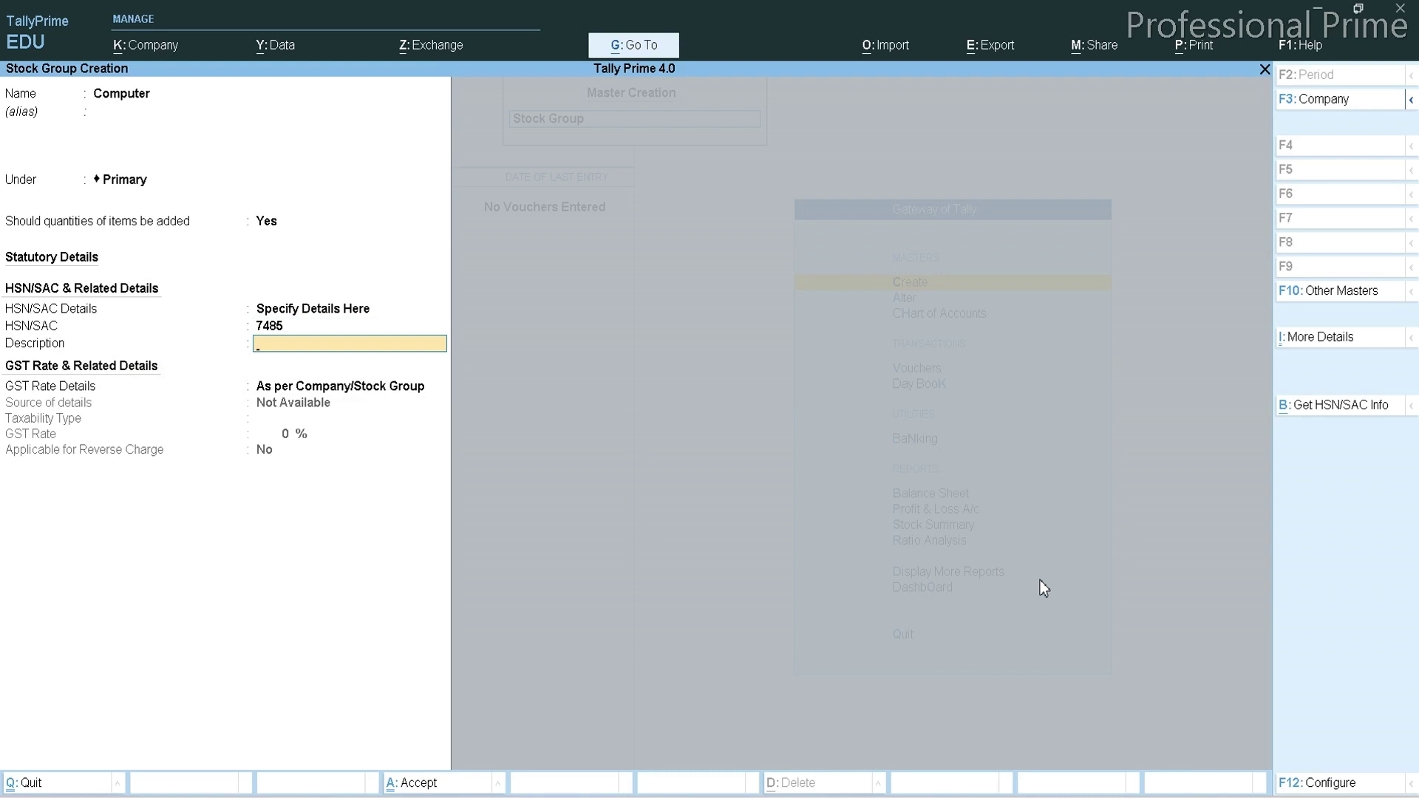
Copy the group name Computer into the HSN/SAC description.
click(116, 102)
key(Return)
key(Return)
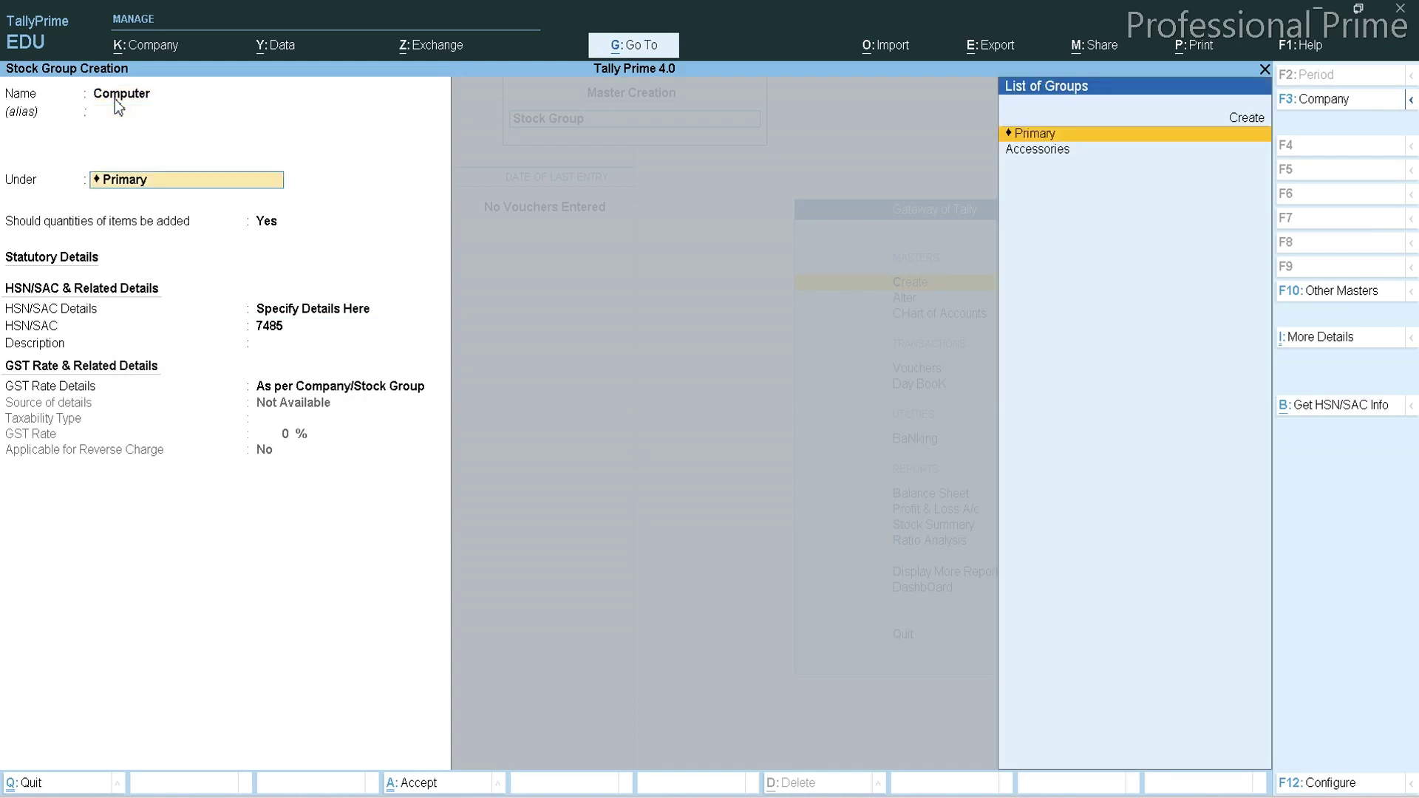
key(Return)
key(Return)
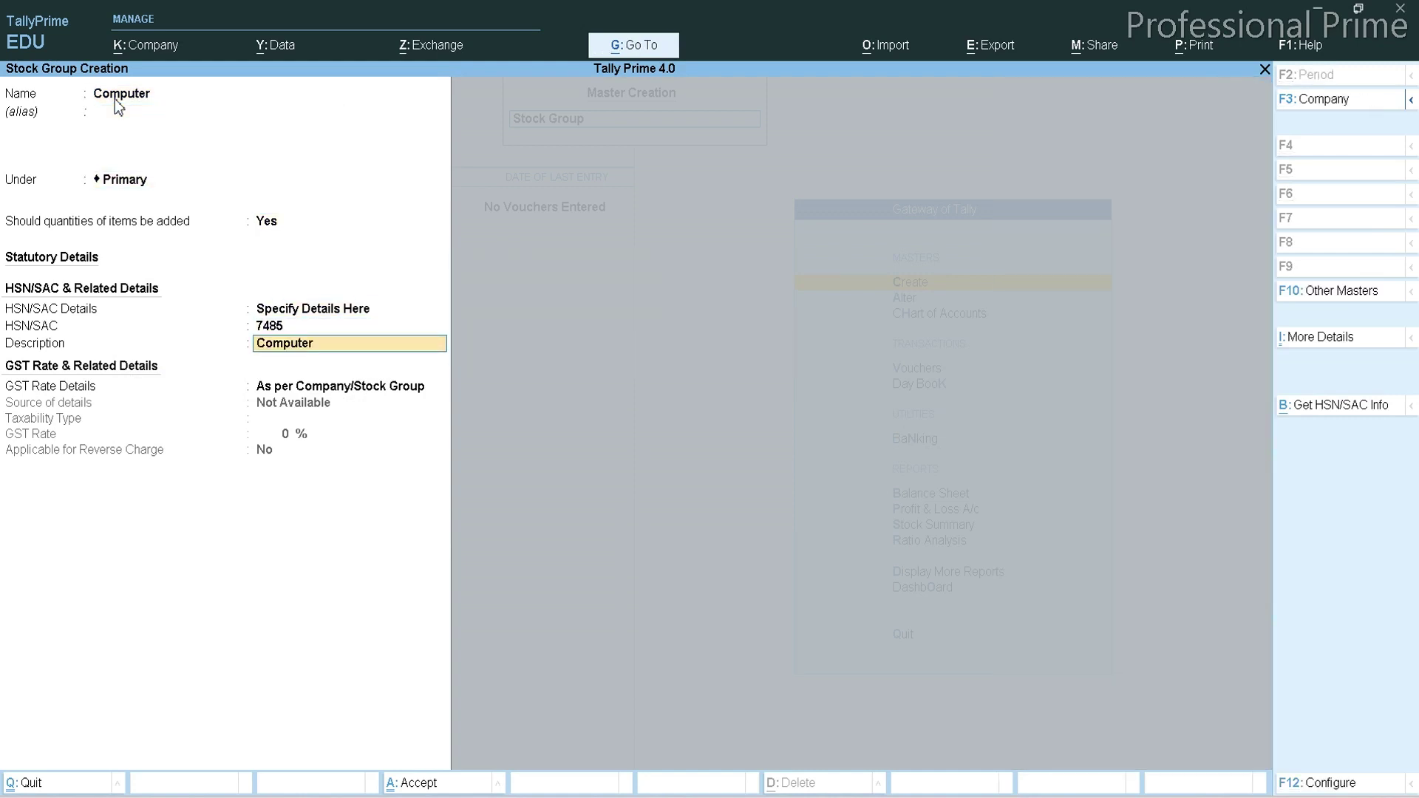
key(Return)
key(Return)
key(Escape)
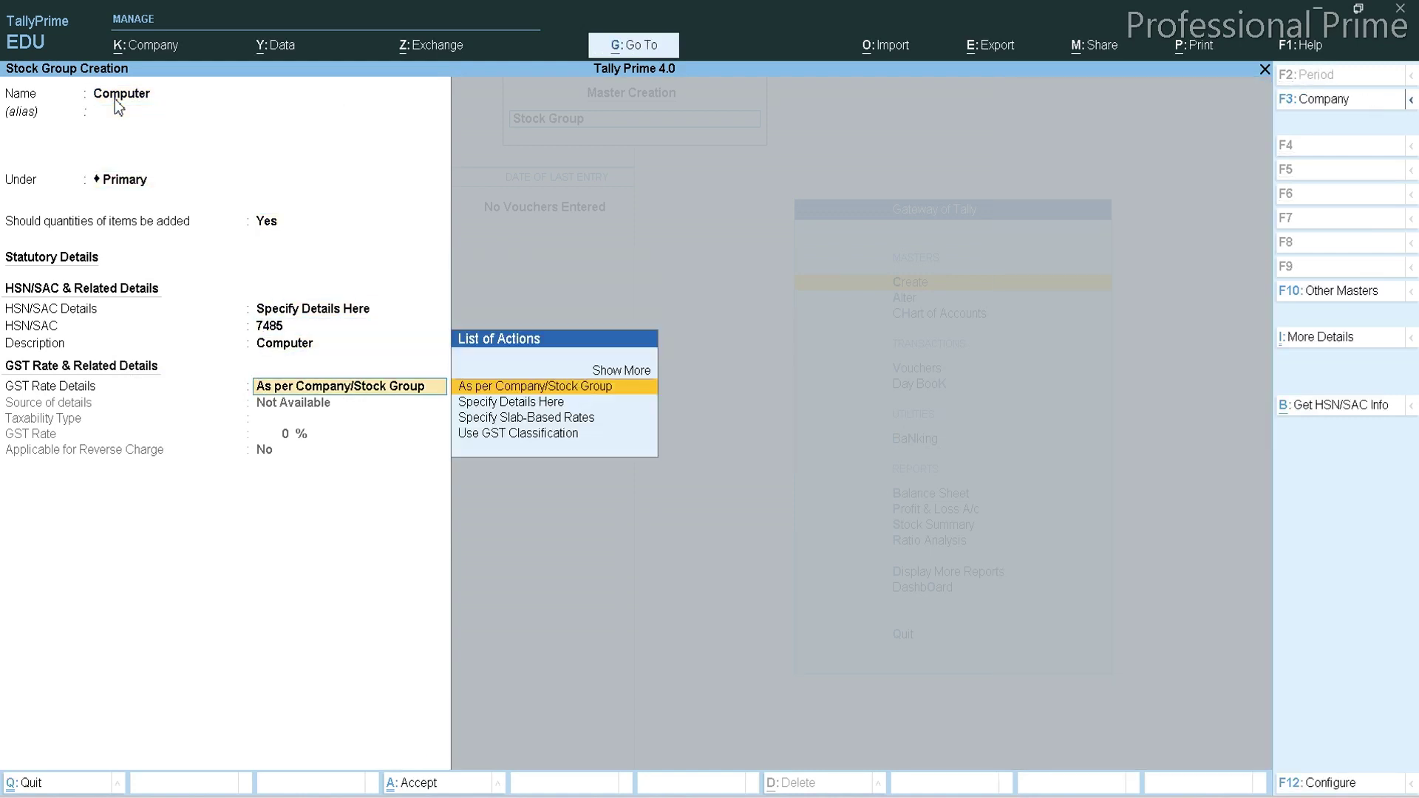
Specify the GST rate details here as Taxable at 28% without reverse charge, and save the Computer group.
key(Down)
key(Return)
key(Return)
key(alt+Tab)
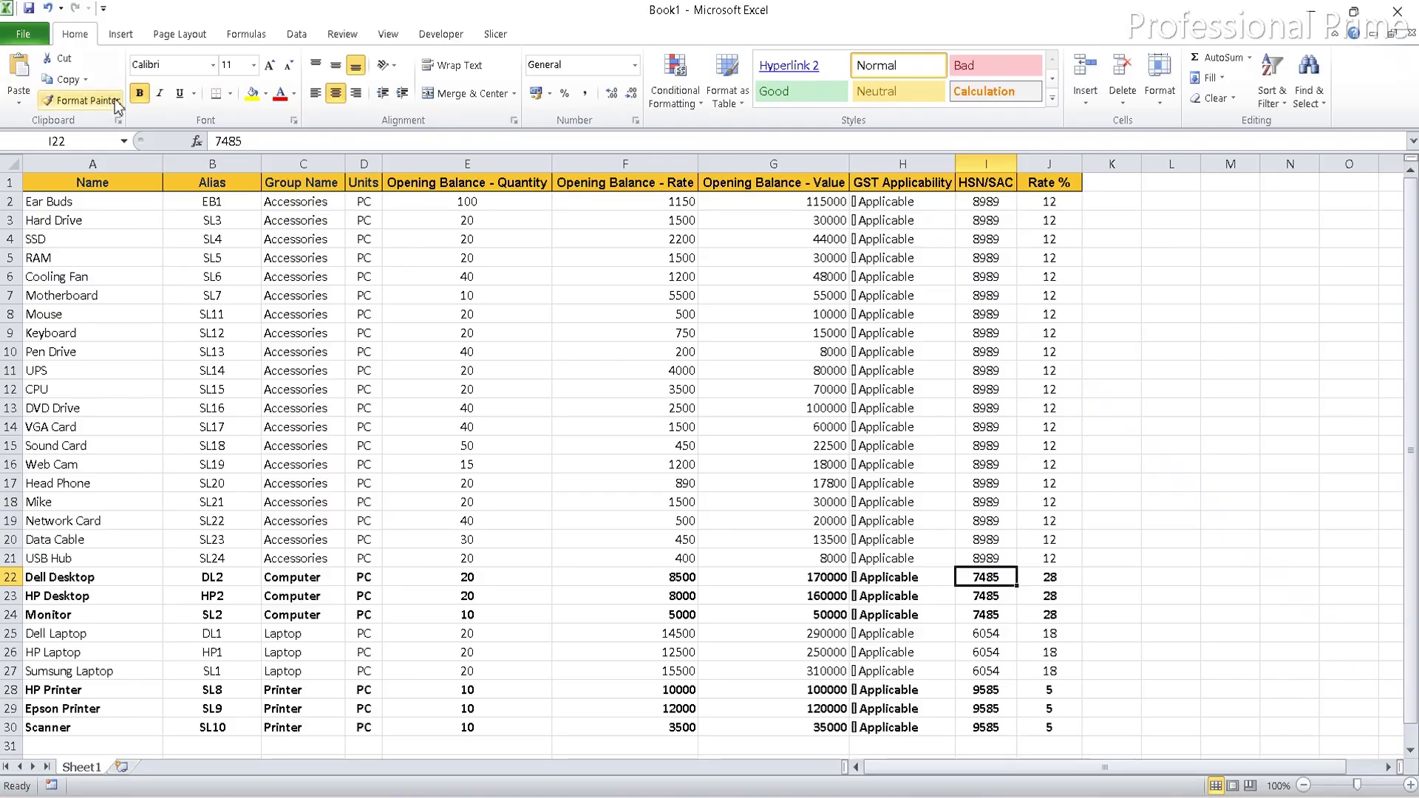
key(alt+Tab)
text(28)
key(Return)
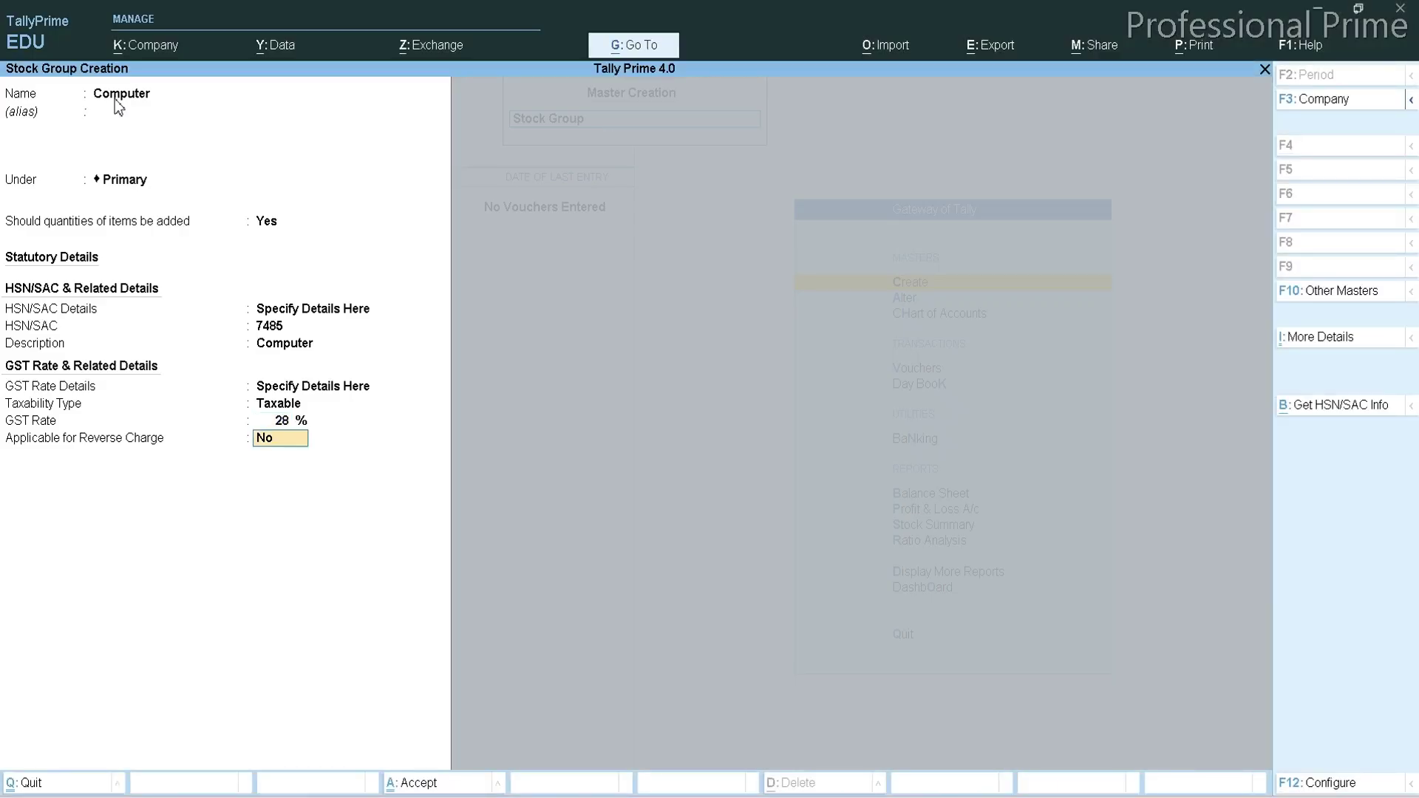
key(Return)
key(Return)
Name the new stock group Laptop, copied from the Group Name column of the Excel sheet.
key(alt+Tab)
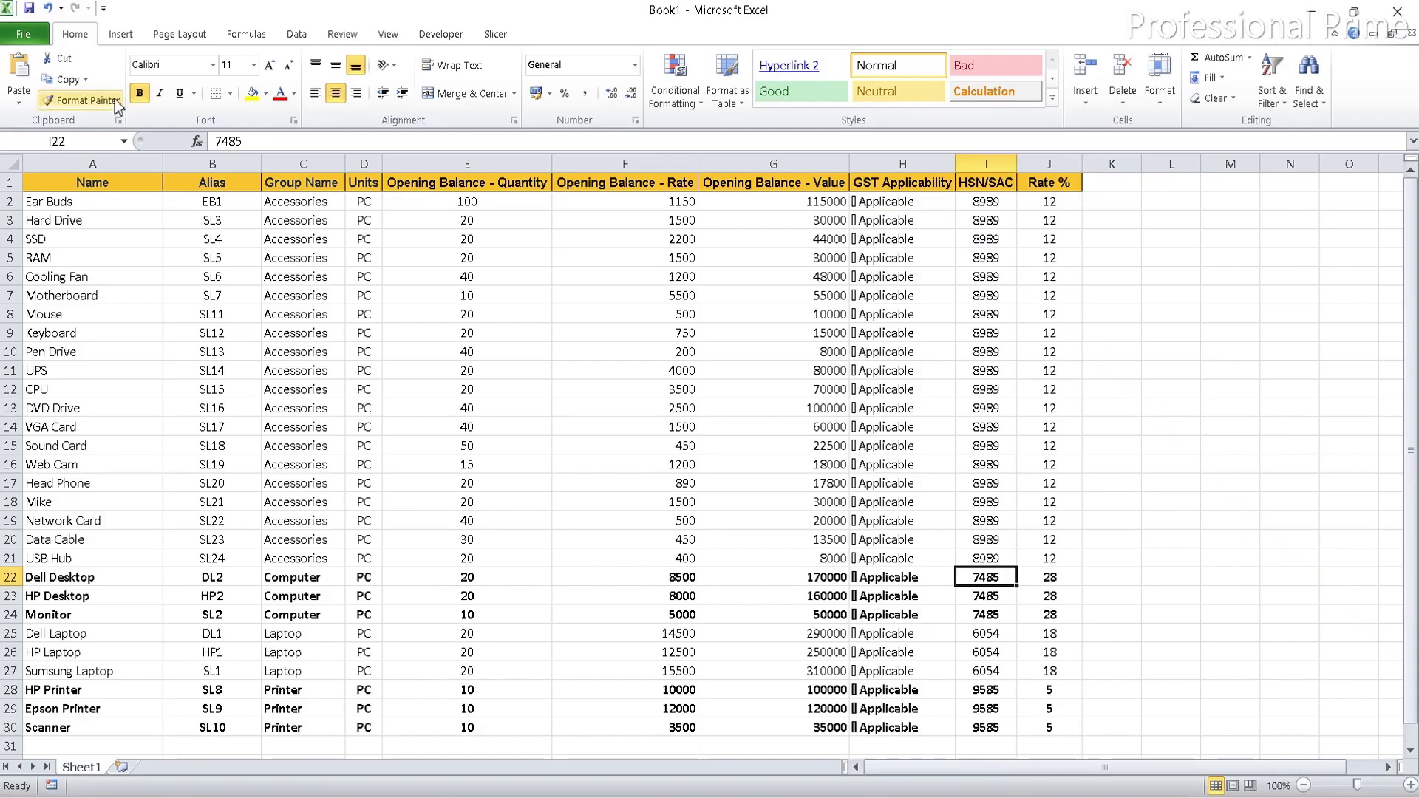
key(Down)
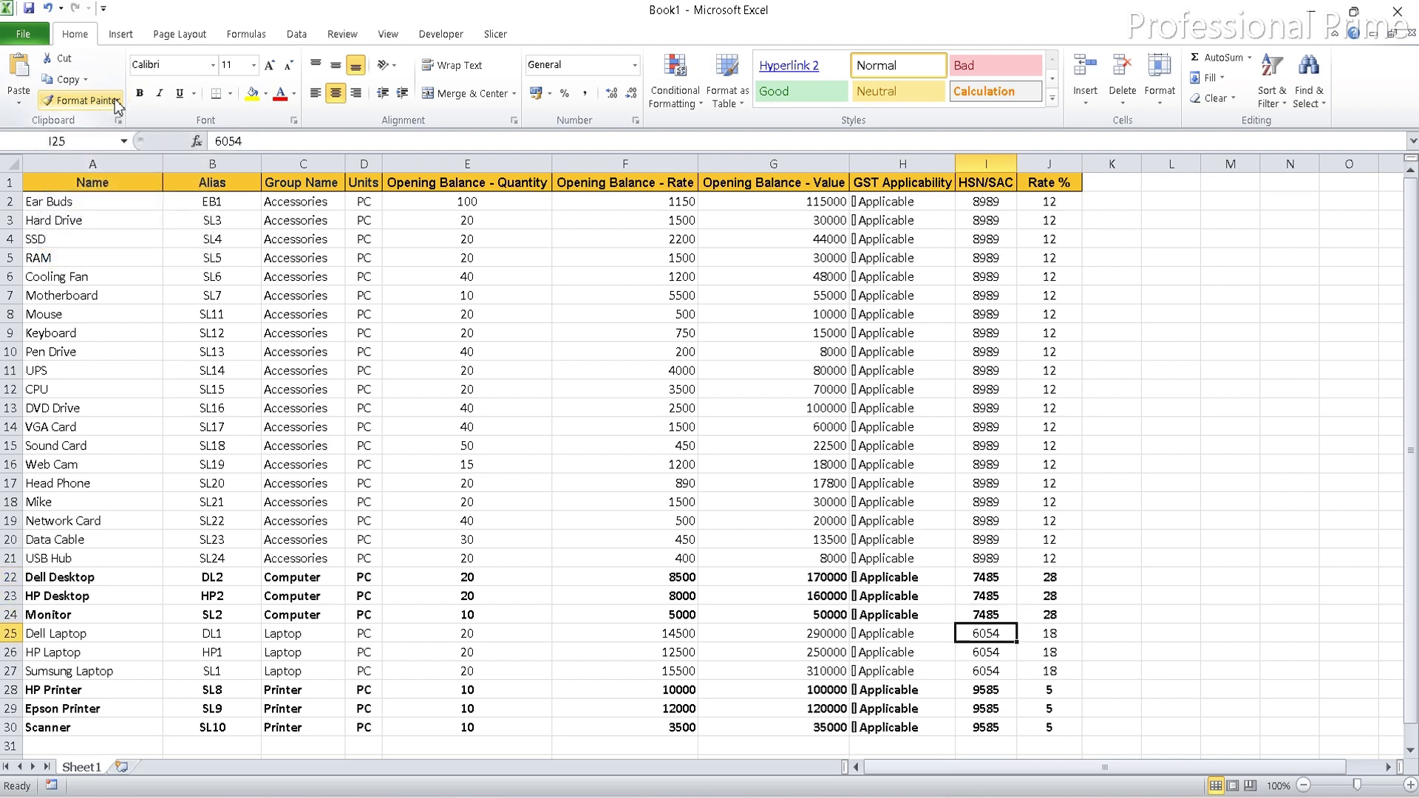
key(Left)
key(Left)
key(Left)
key(Left)
key(Left)
key(Left)
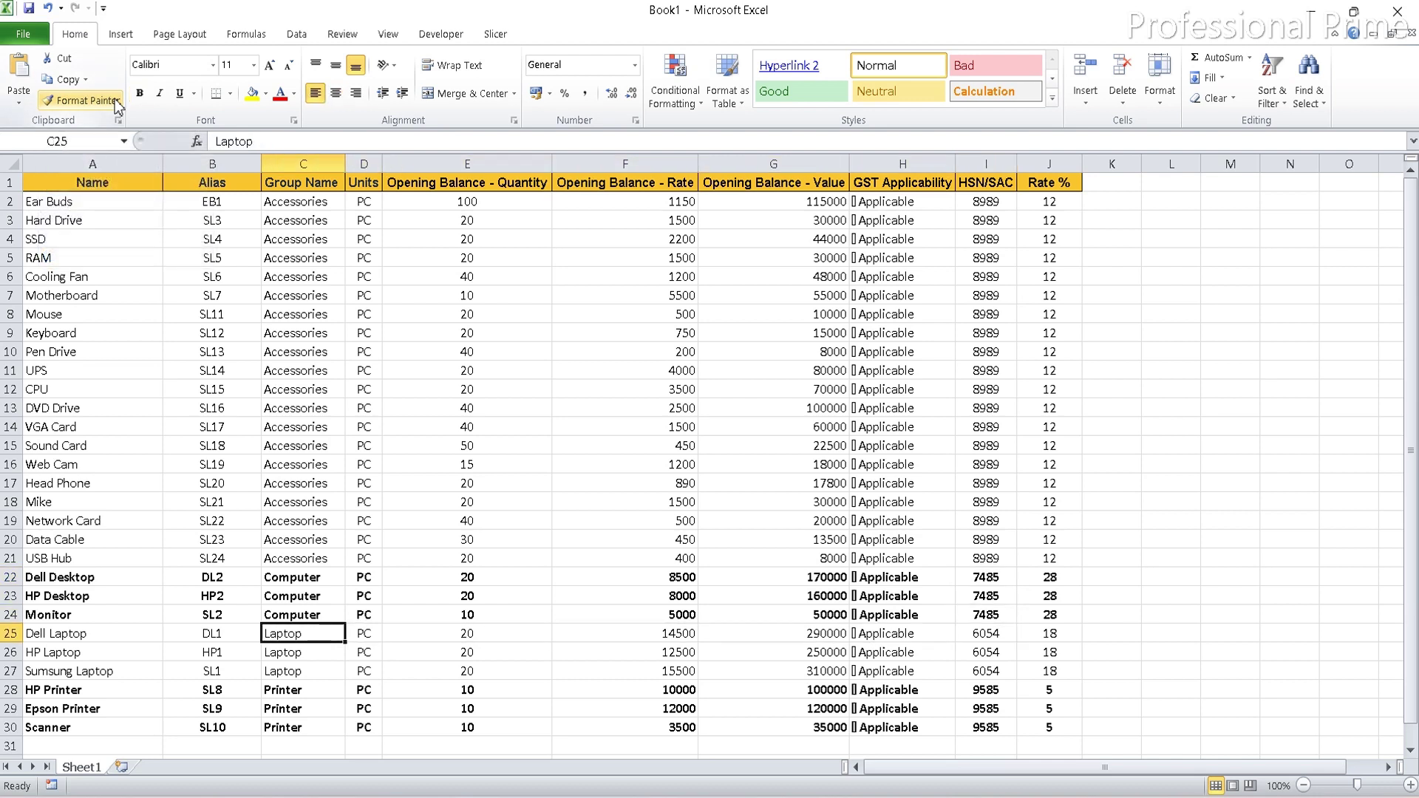
key(ctrl+c)
key(alt+Tab)
key(ctrl+alt+v)
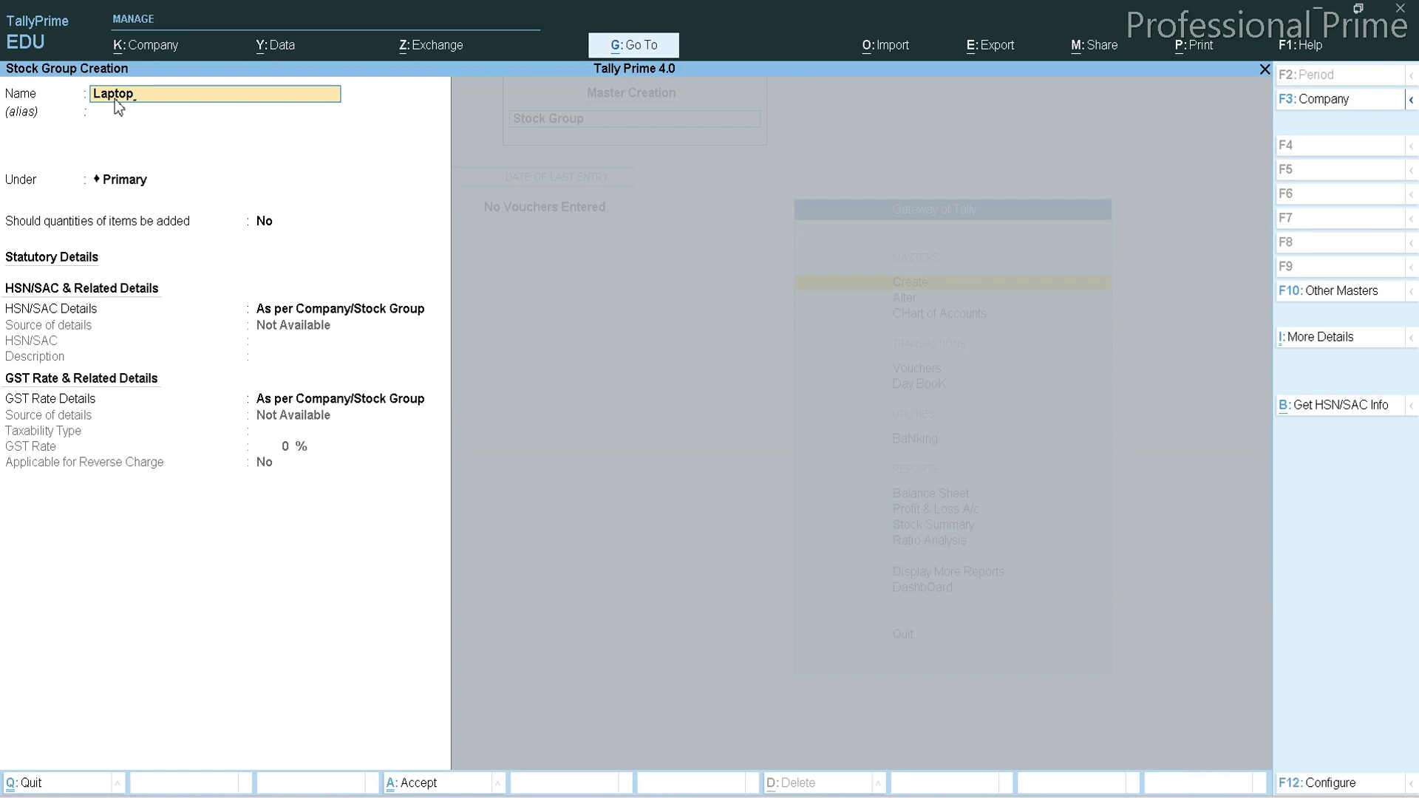
Keep the Laptop group under Primary and enable adding item quantities.
key(Return)
key(Return)
text(y)
key(Return)
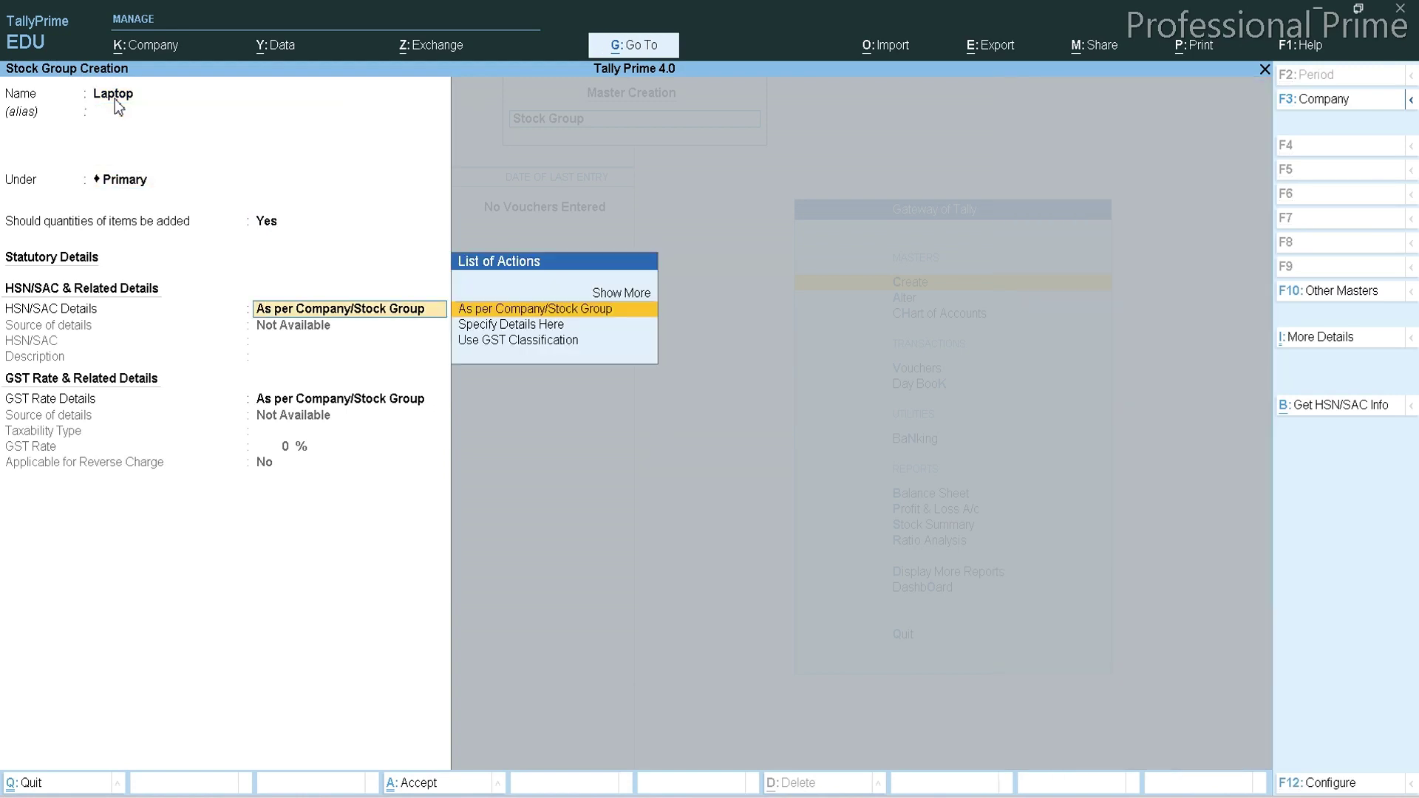
Specify the Laptop group's HSN/SAC details here, with HSN/SAC code 6054 taken from the Excel sheet.
key(Down)
key(Return)
key(alt+Tab)
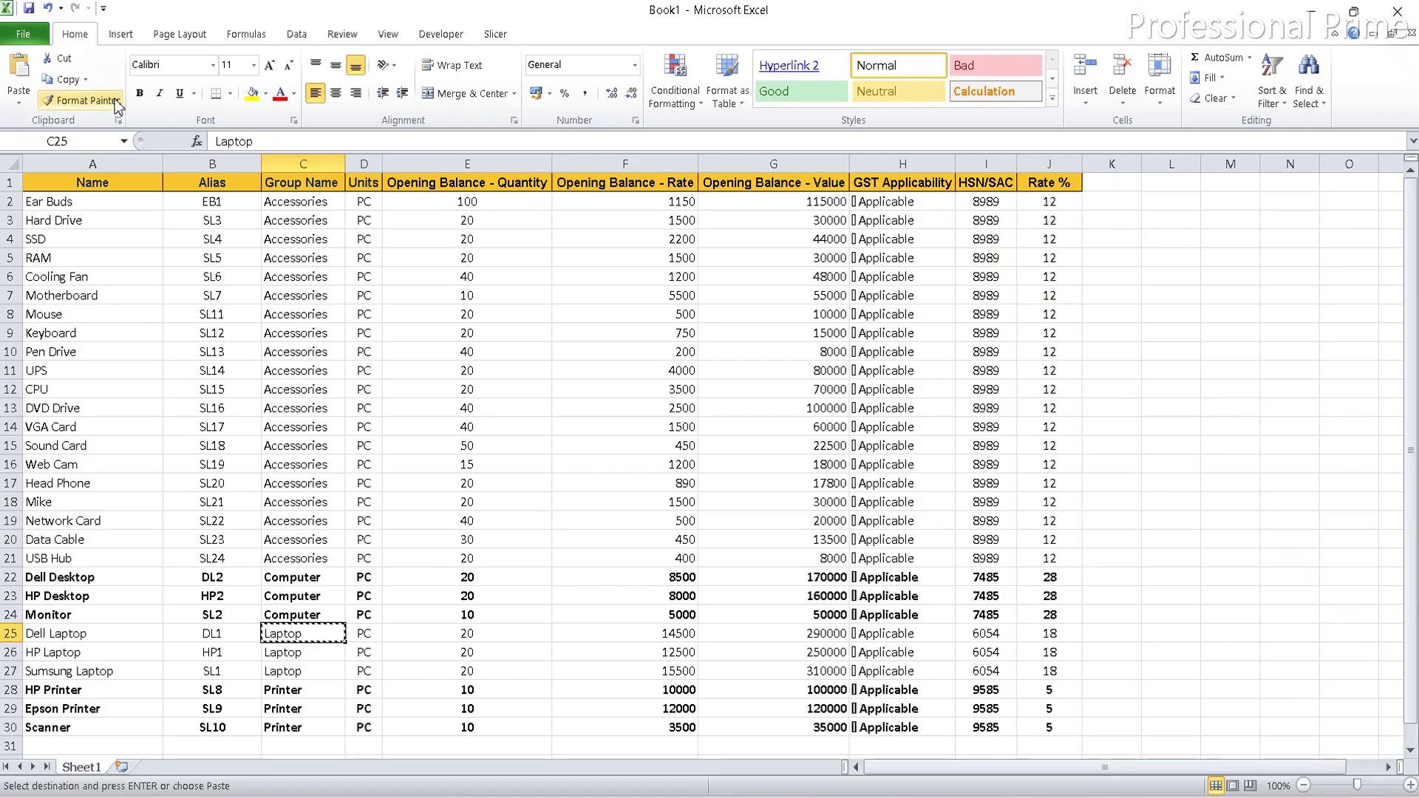
key(Right)
key(Right)
key(Right)
key(Right)
key(Right)
key(Right)
key(ctrl+c)
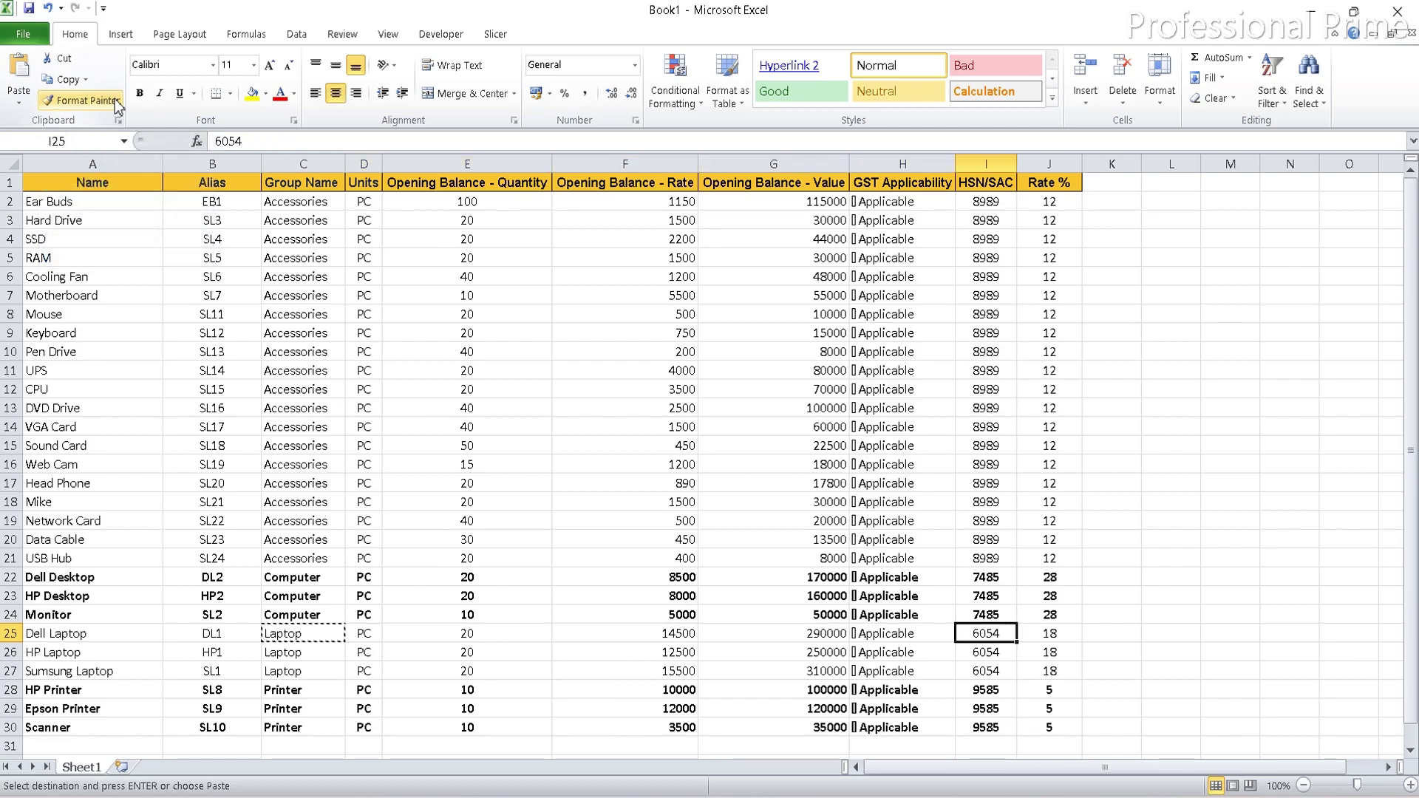
key(alt+Tab)
text(6054)
key(Return)
Enter Laptop as the HSN/SAC description.
key(alt+Tab)
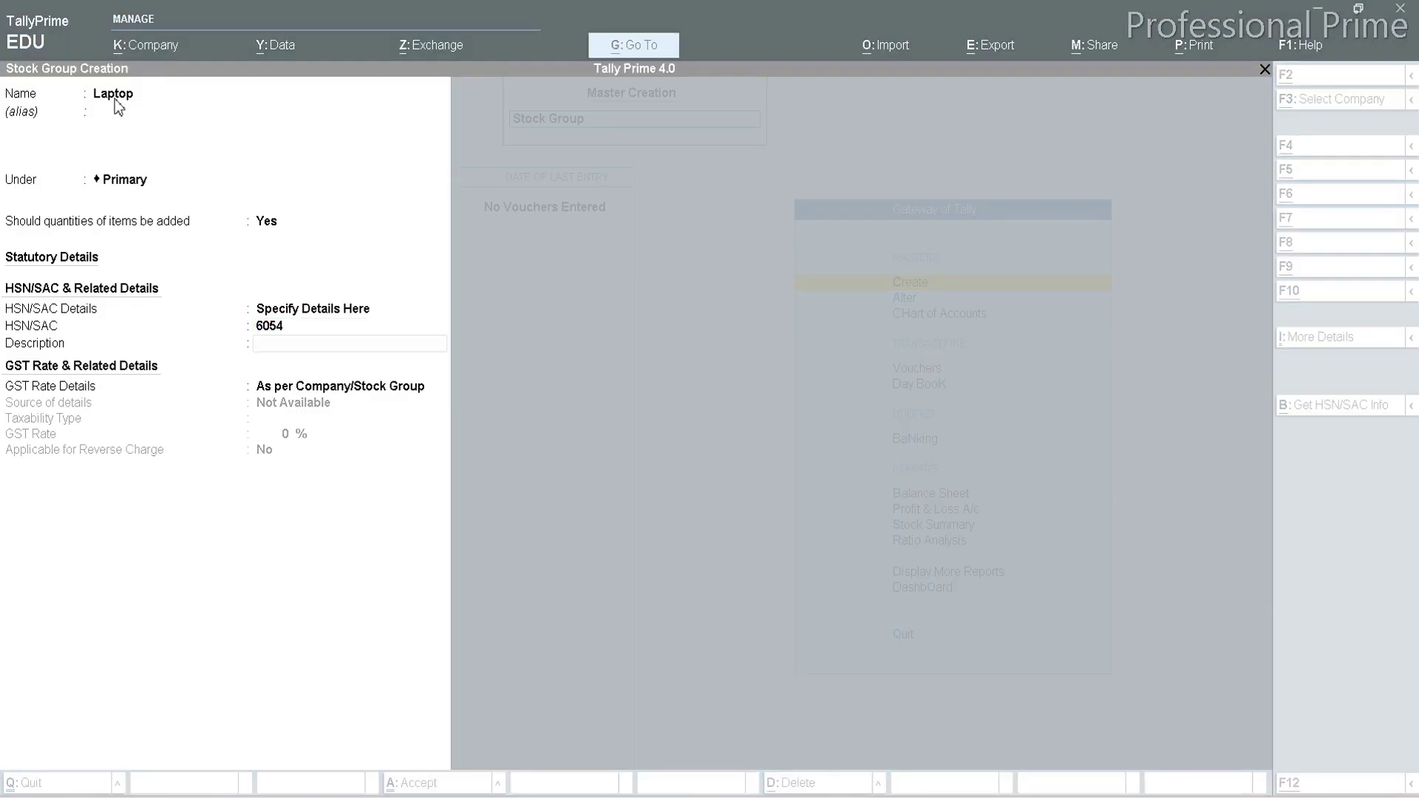
key(alt+Tab)
key(ctrl+alt+v)
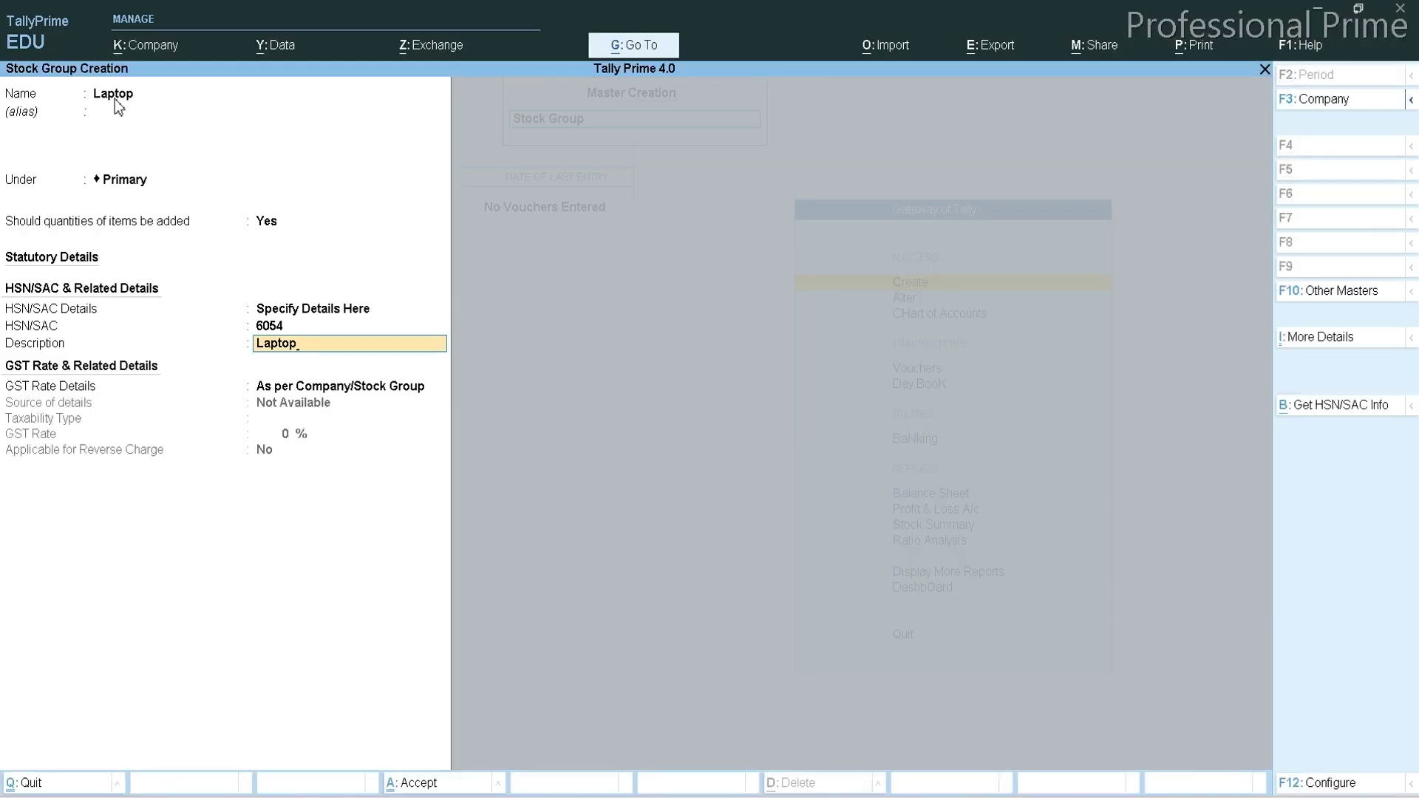
key(Return)
Specify the GST rate details here as Taxable at 18% without reverse charge, and save the Laptop group.
key(Down)
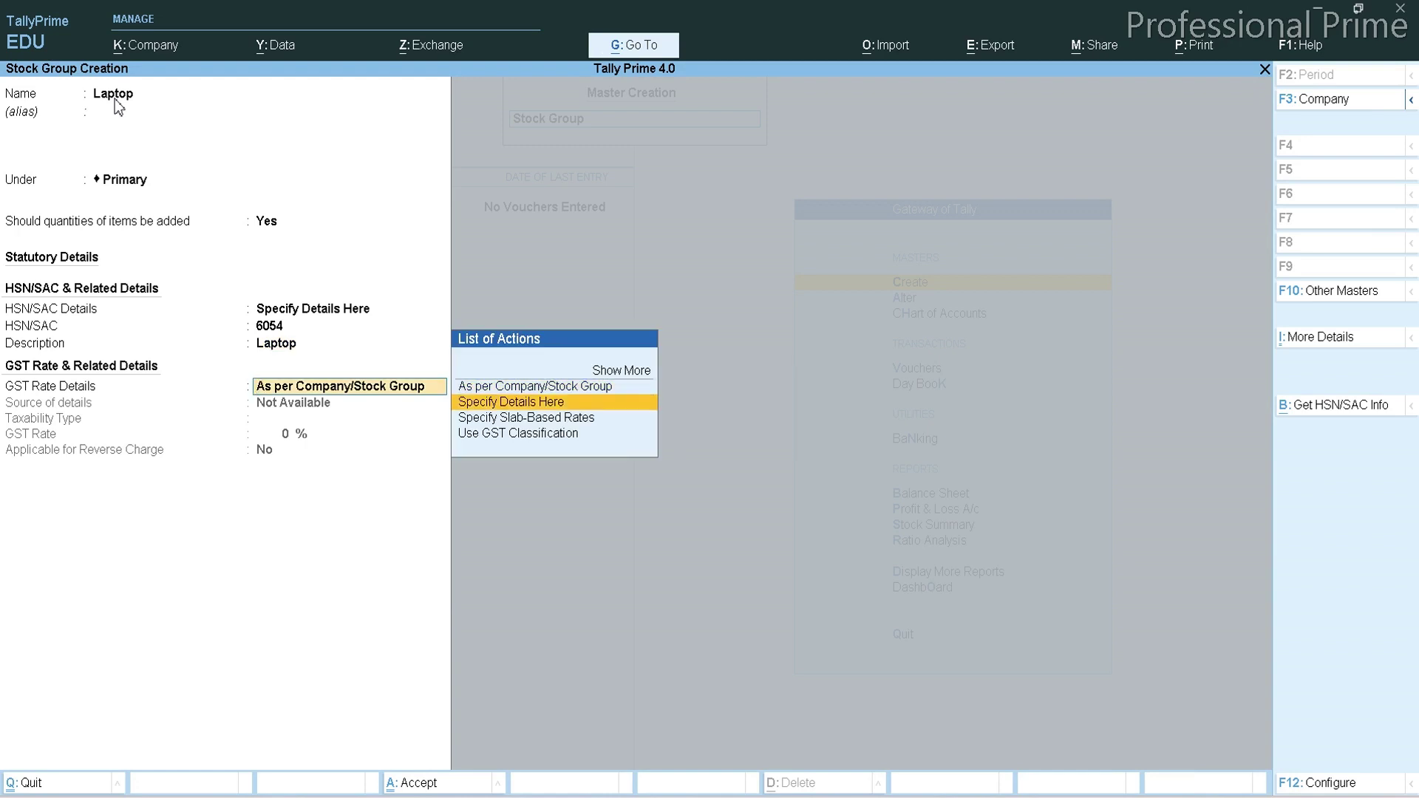
key(Return)
key(Return)
key(alt+Tab)
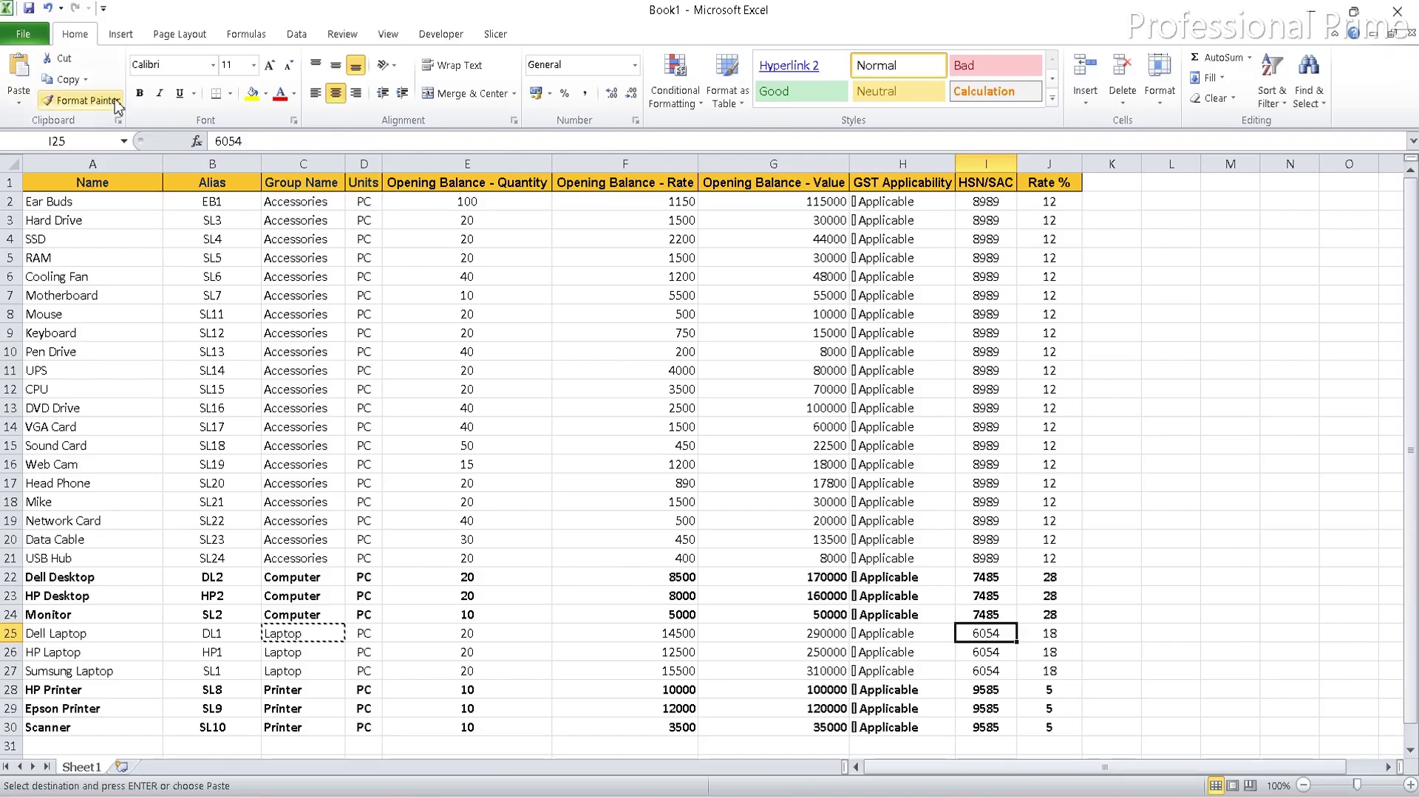
key(alt+Tab)
text(18)
key(Return)
key(Return)
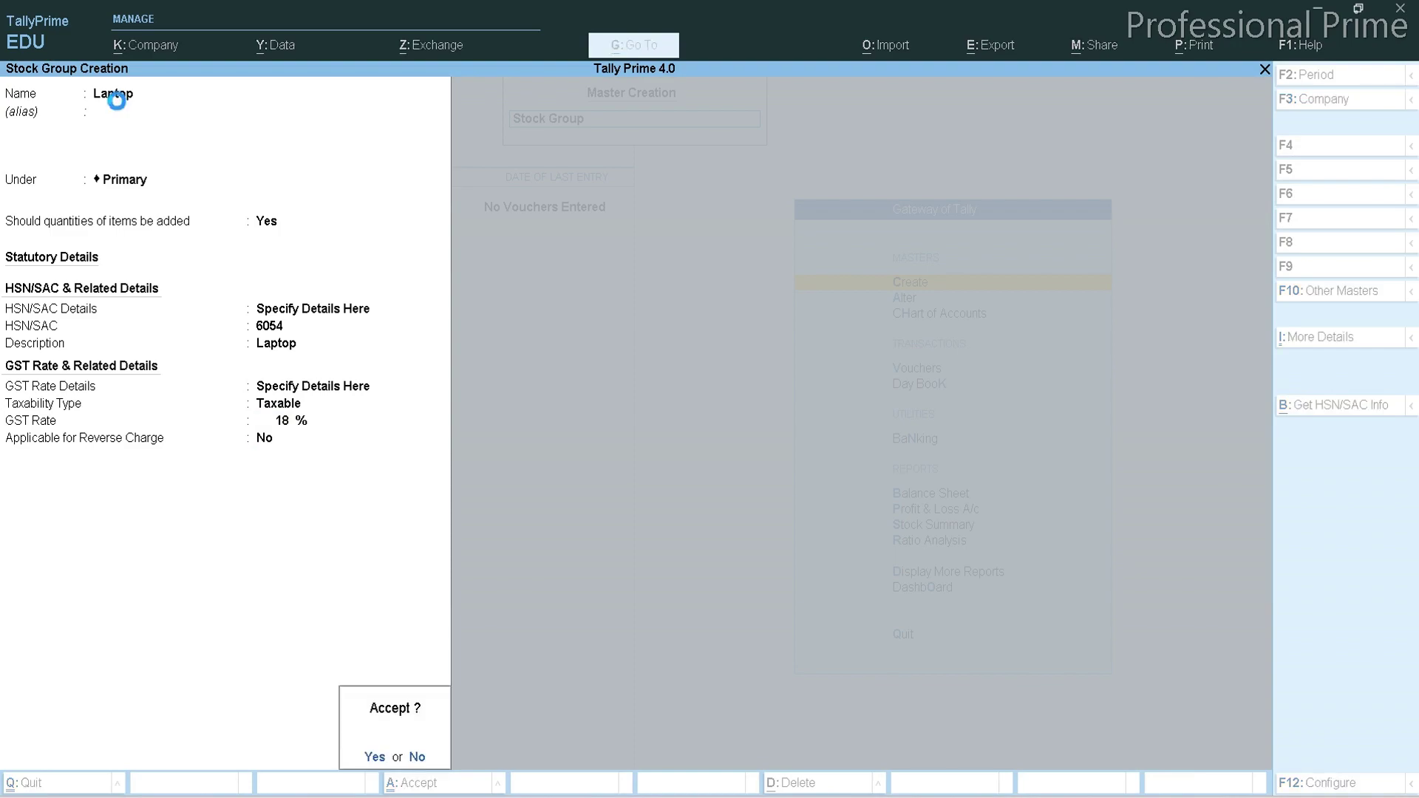
key(Return)
Name the new stock group Printer, copied from the Group Name column of the Excel sheet.
key(alt+Tab)
key(Down)
key(Down)
key(Down)
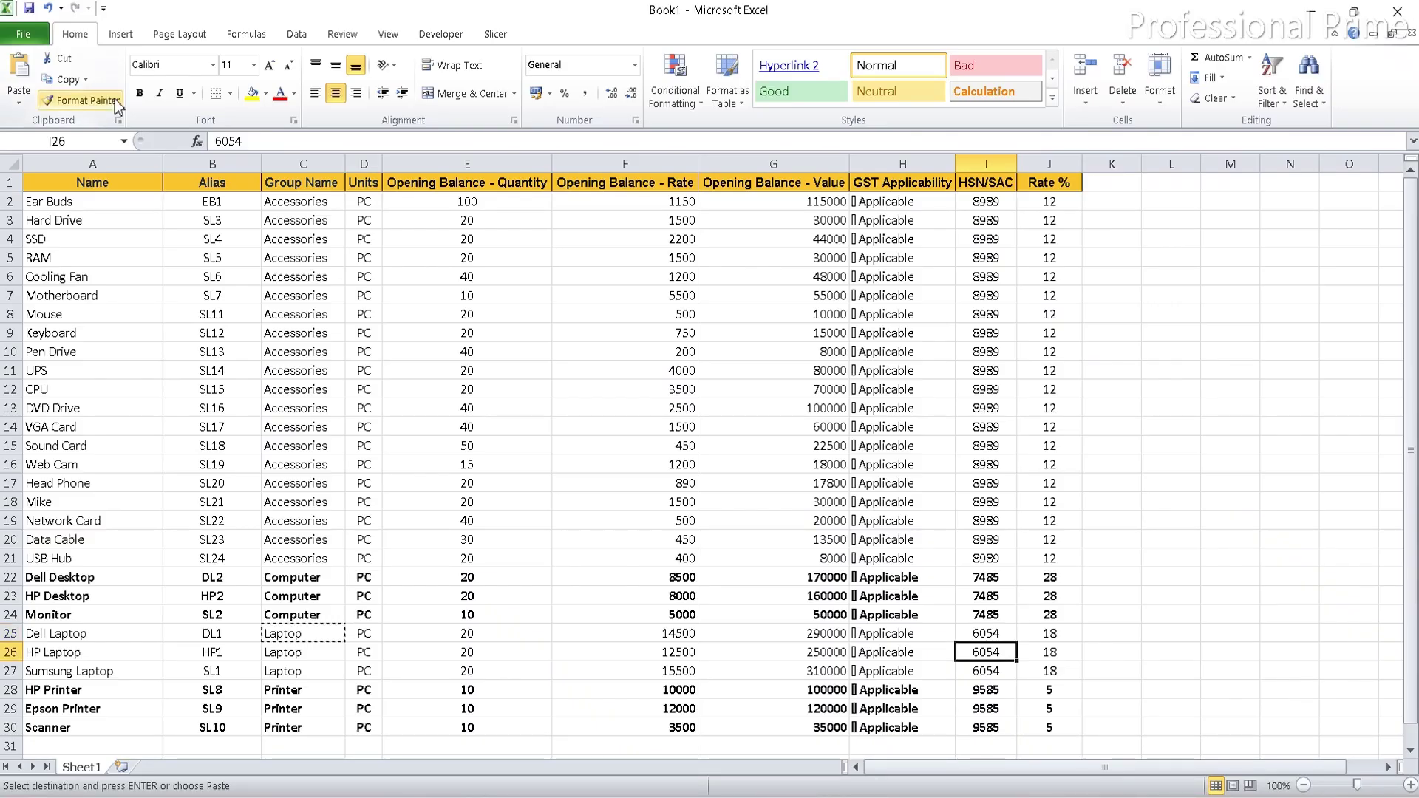
key(Left)
key(Left)
key(Left)
key(Left)
key(Left)
key(Left)
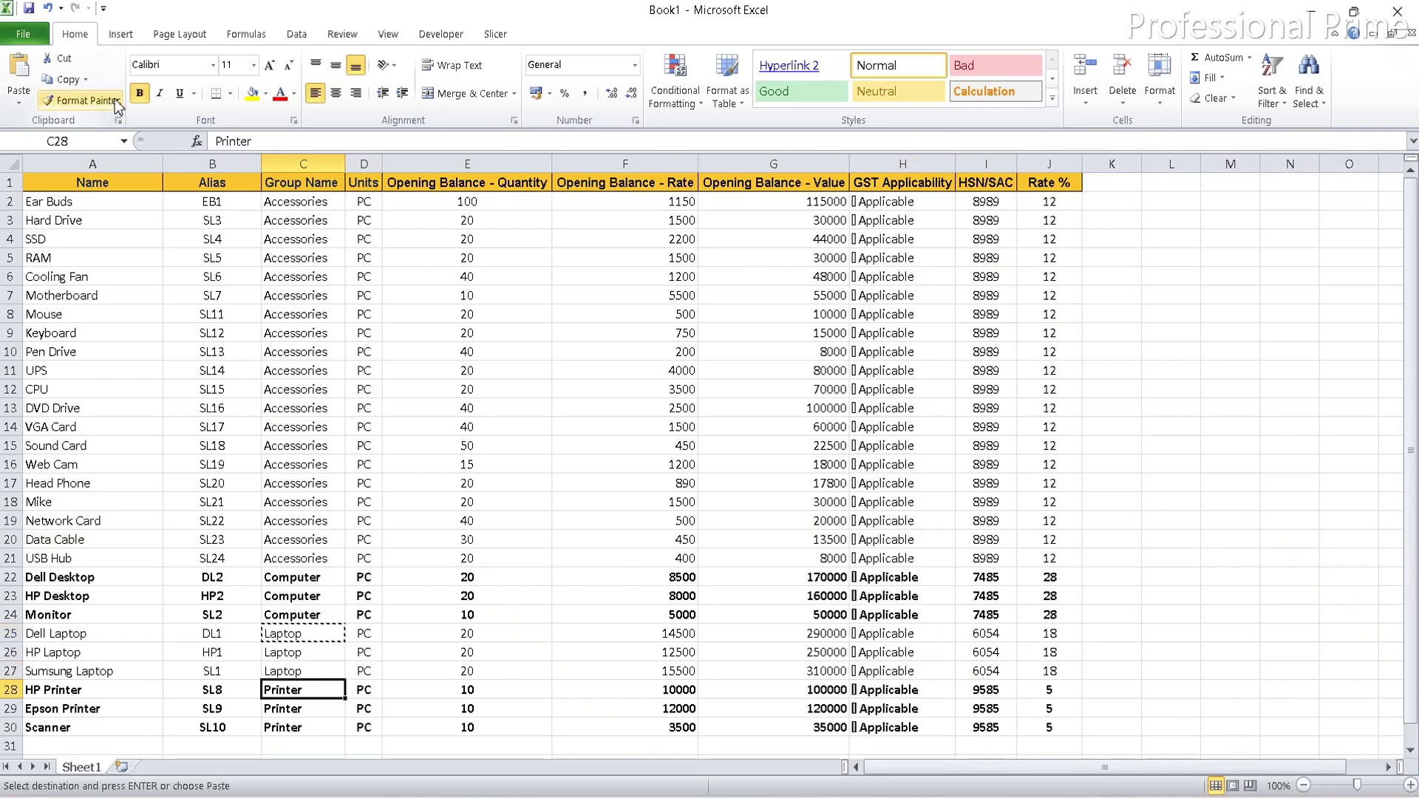
key(Escape)
key(ctrl+c)
key(alt+Tab)
key(ctrl+v)
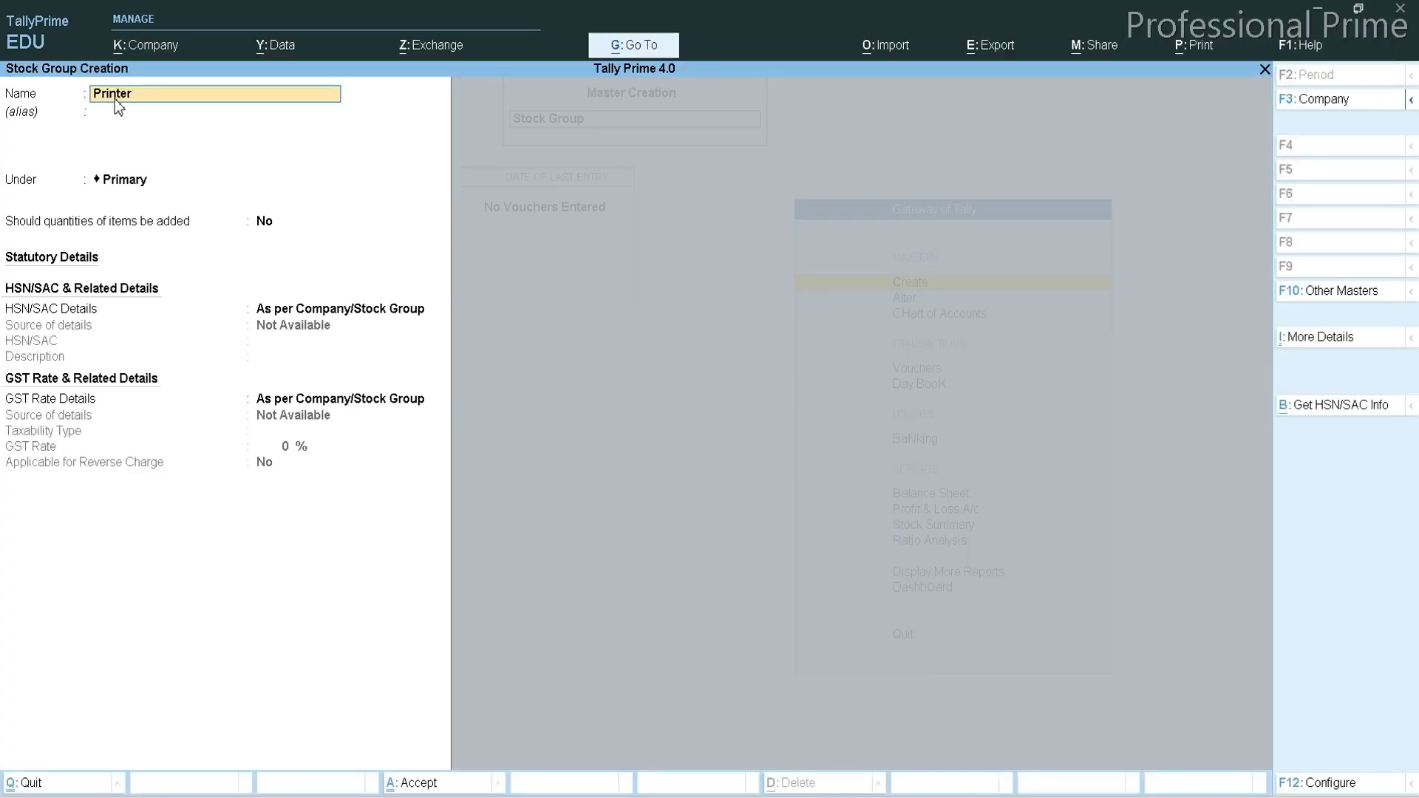
Keep the Printer group under Primary and enable adding item quantities.
key(Return)
key(Return)
key(y)
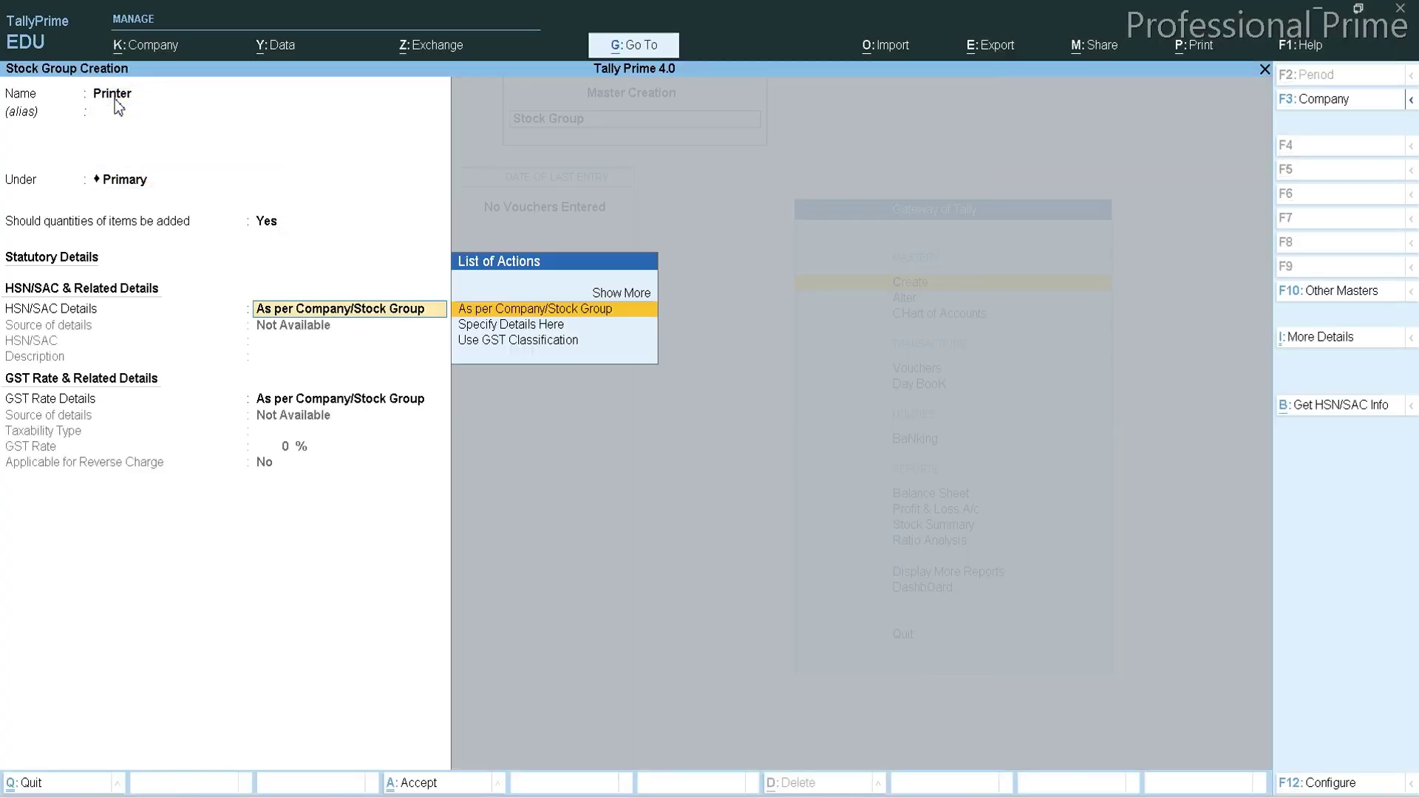
Specify the Printer group's HSN/SAC details here, with HSN/SAC code 9585 from the Excel sheet and description Printer.
key(Down)
key(Return)
key(alt+Tab)
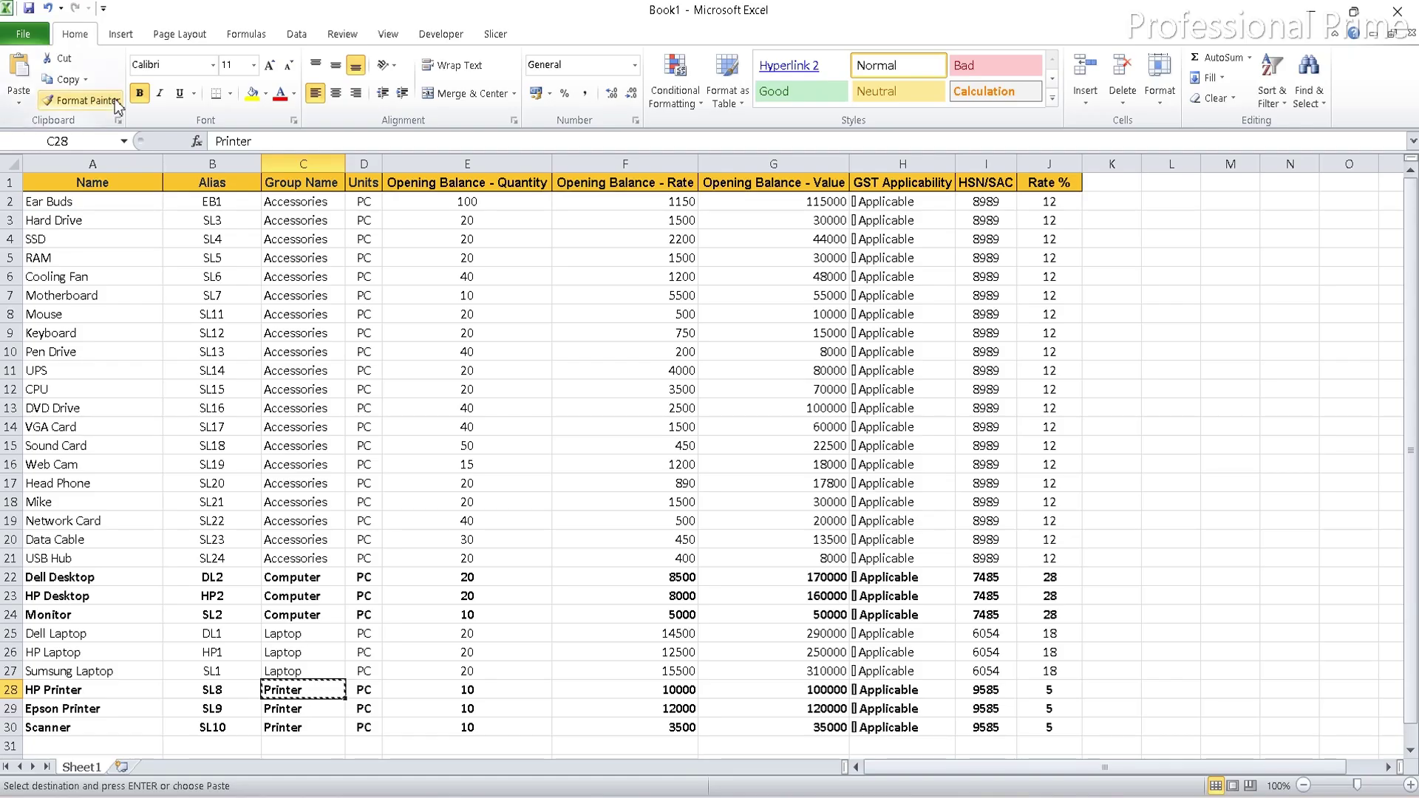
key(alt+Tab)
text(9585)
key(Return)
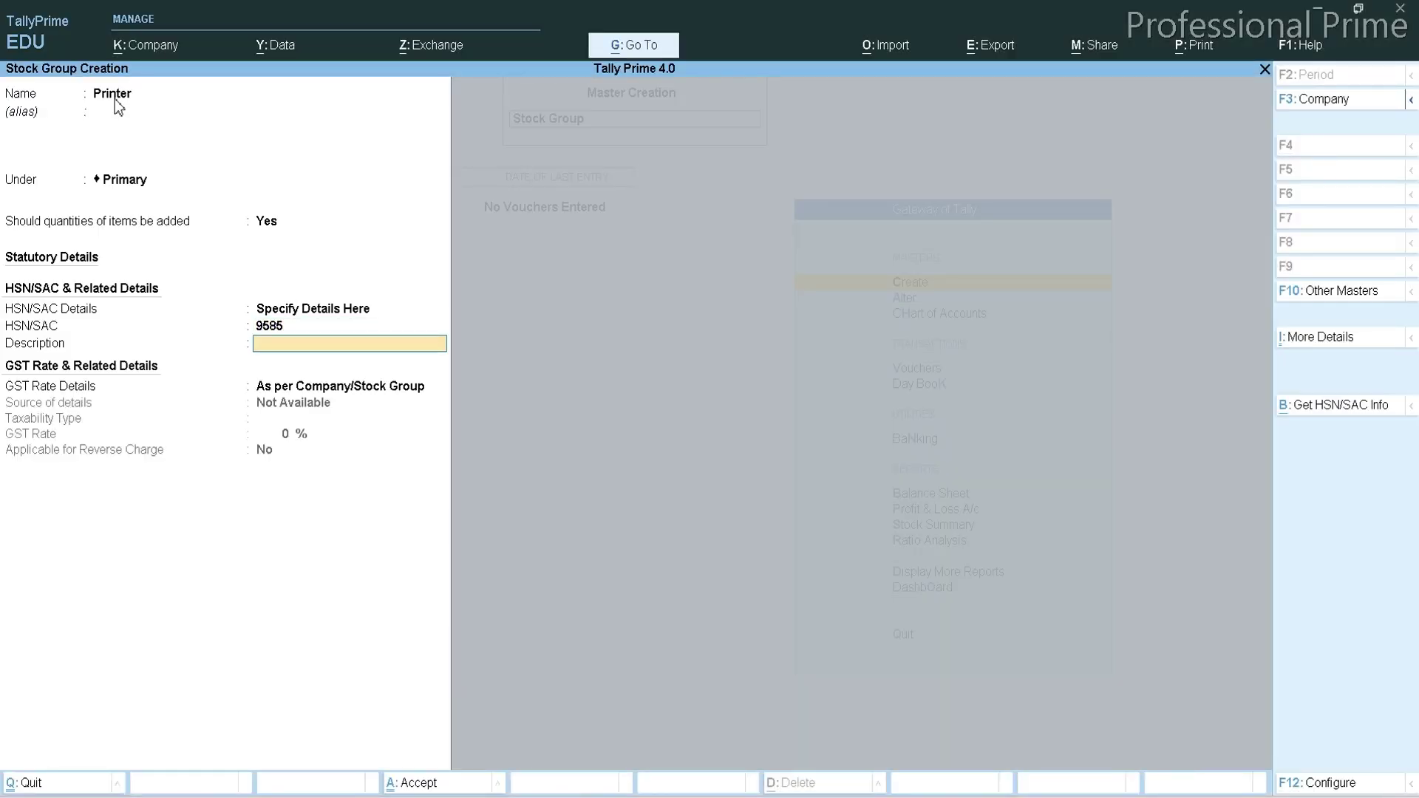
text(Printer)
key(Return)
Specify the GST rate details here as Taxable at 5% without reverse charge, and save the Printer group.
key(Down)
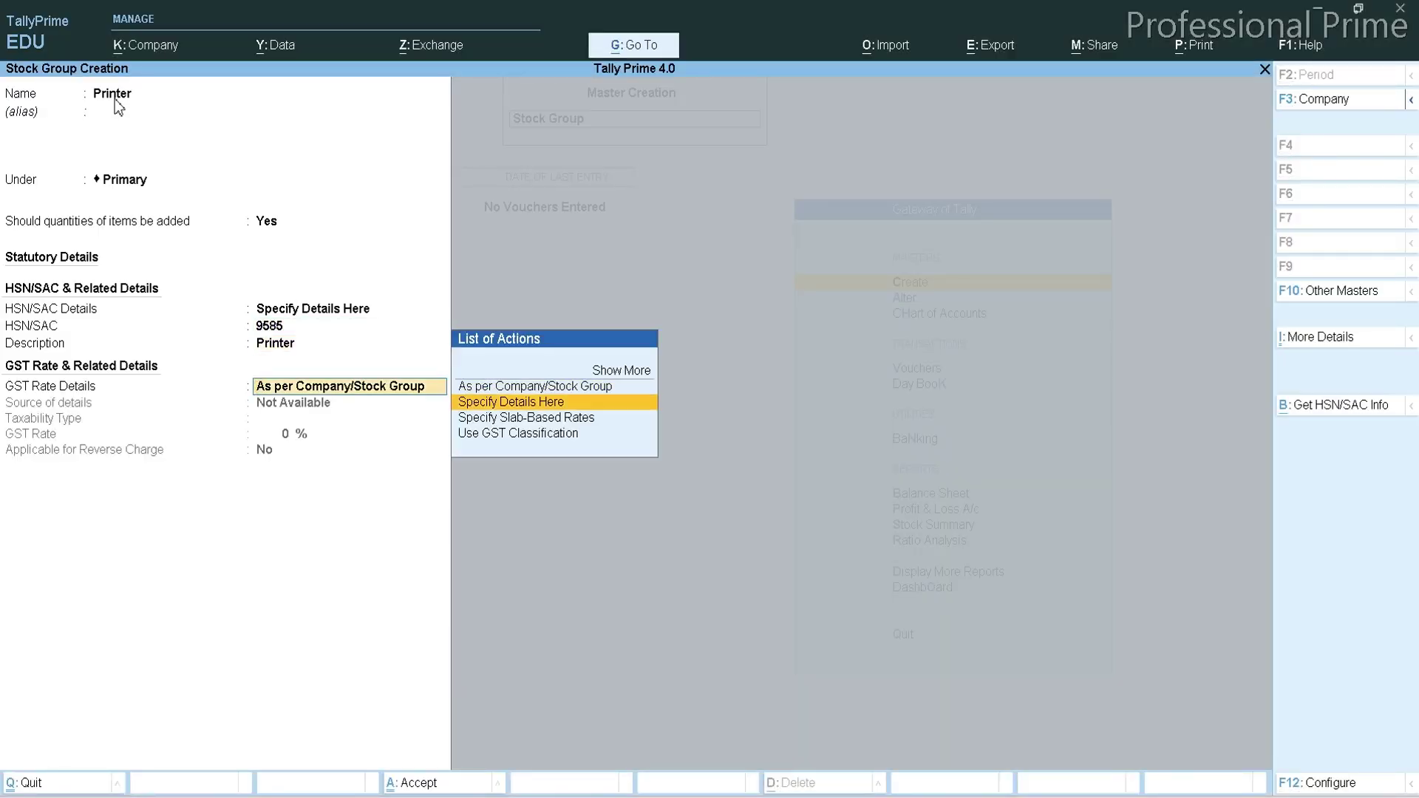
key(Return)
key(Return)
key(alt+Tab)
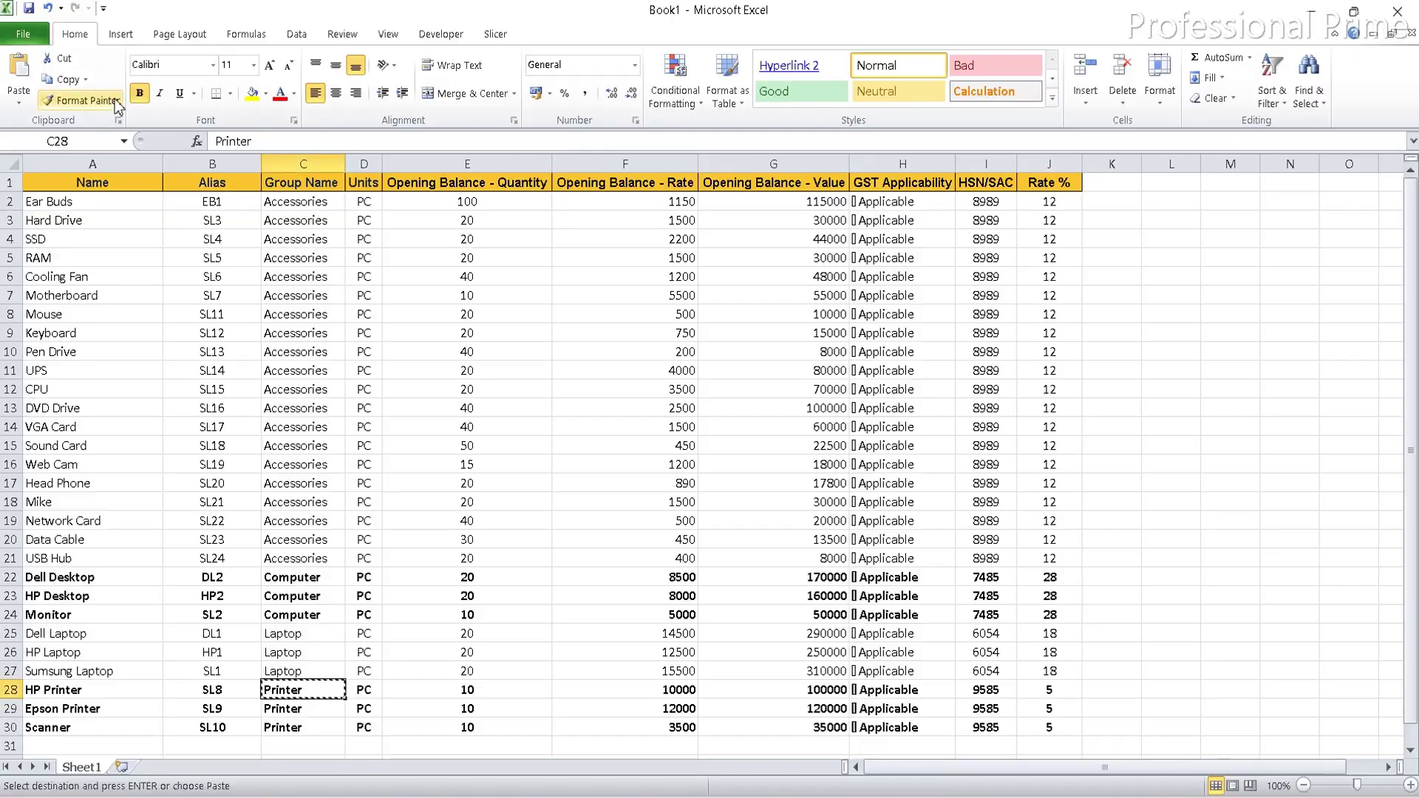
key(alt+Tab)
text(5)
key(Return)
key(Return)
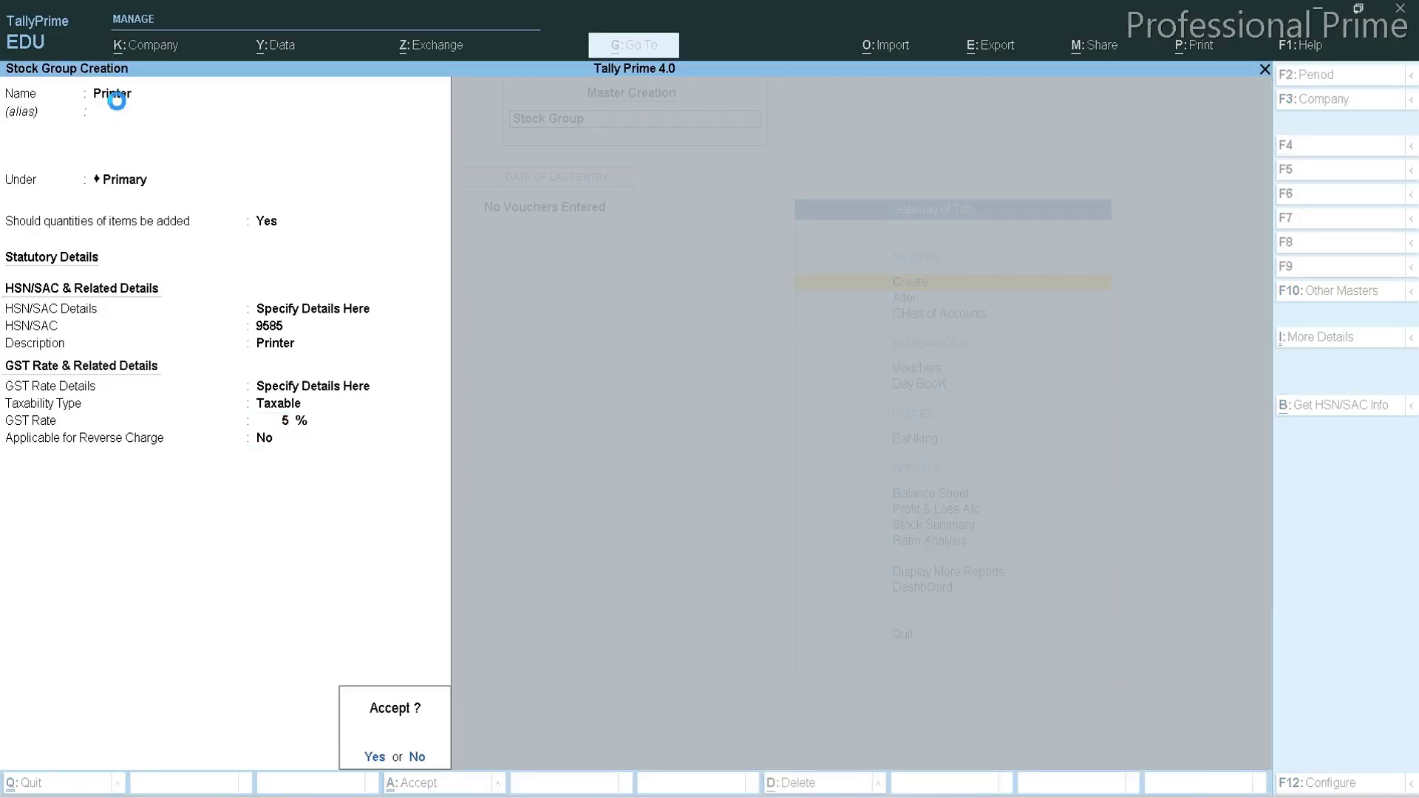
key(Return)
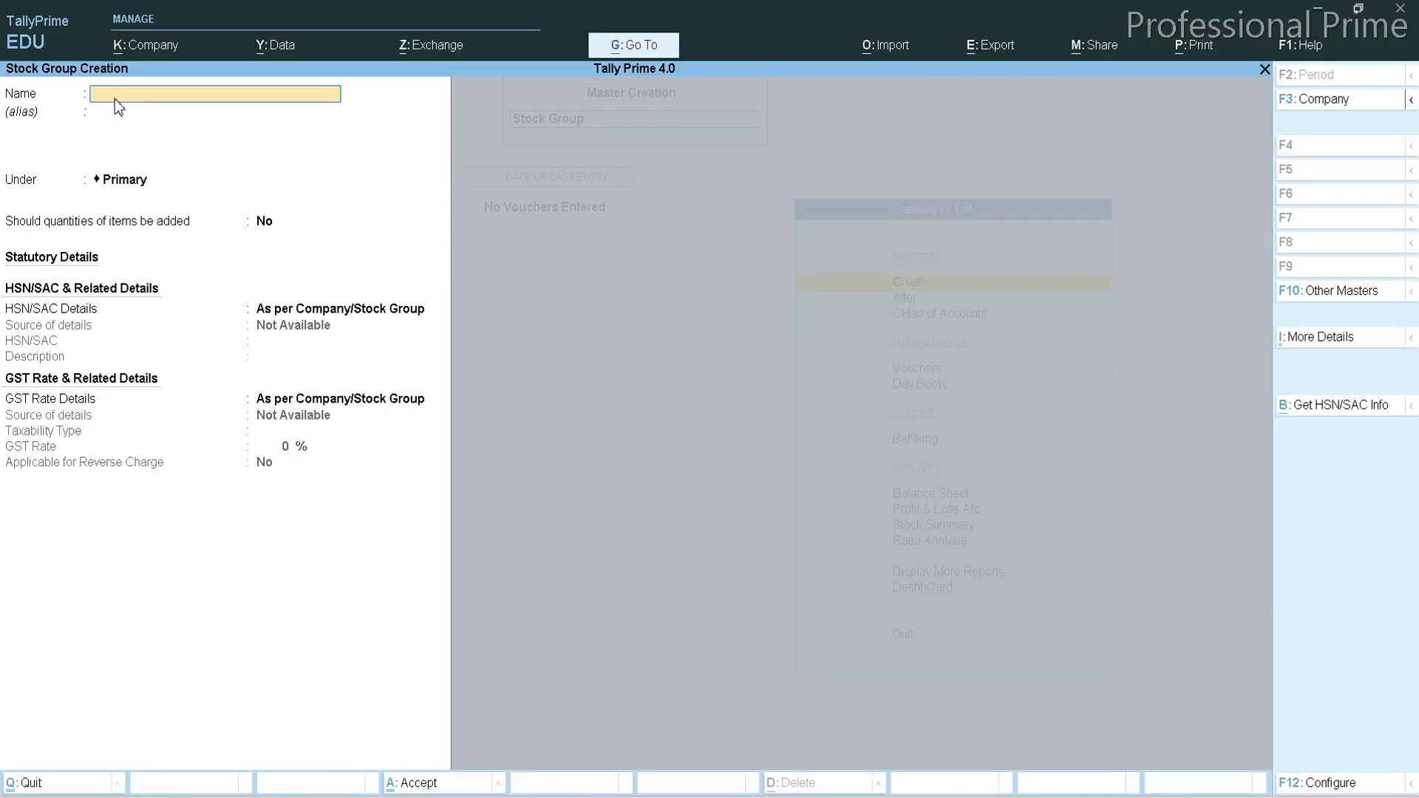
Leave stock group creation and start creating a stock item from the inventory masters.
key(Escape)
key(Return)
key(Down)
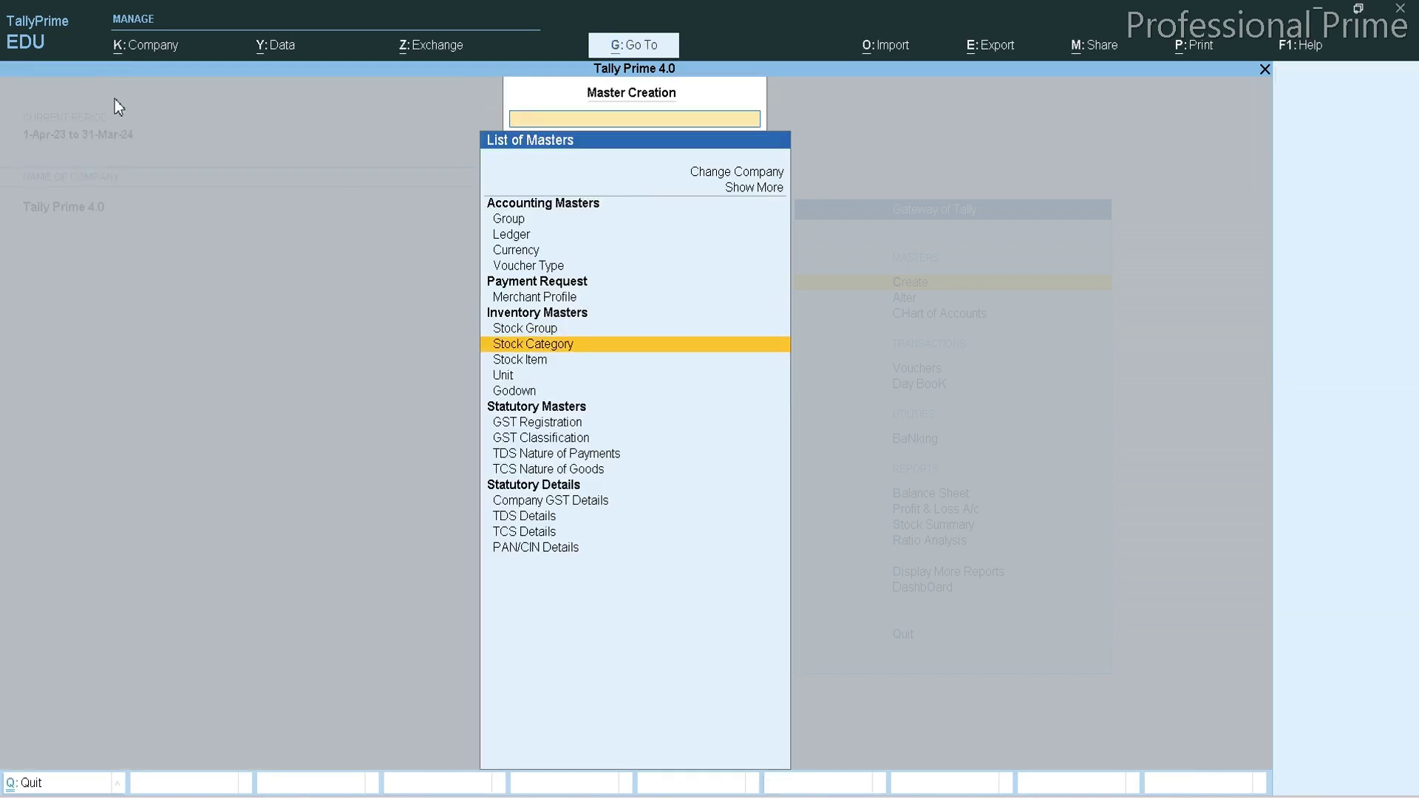
key(Down)
key(Return)
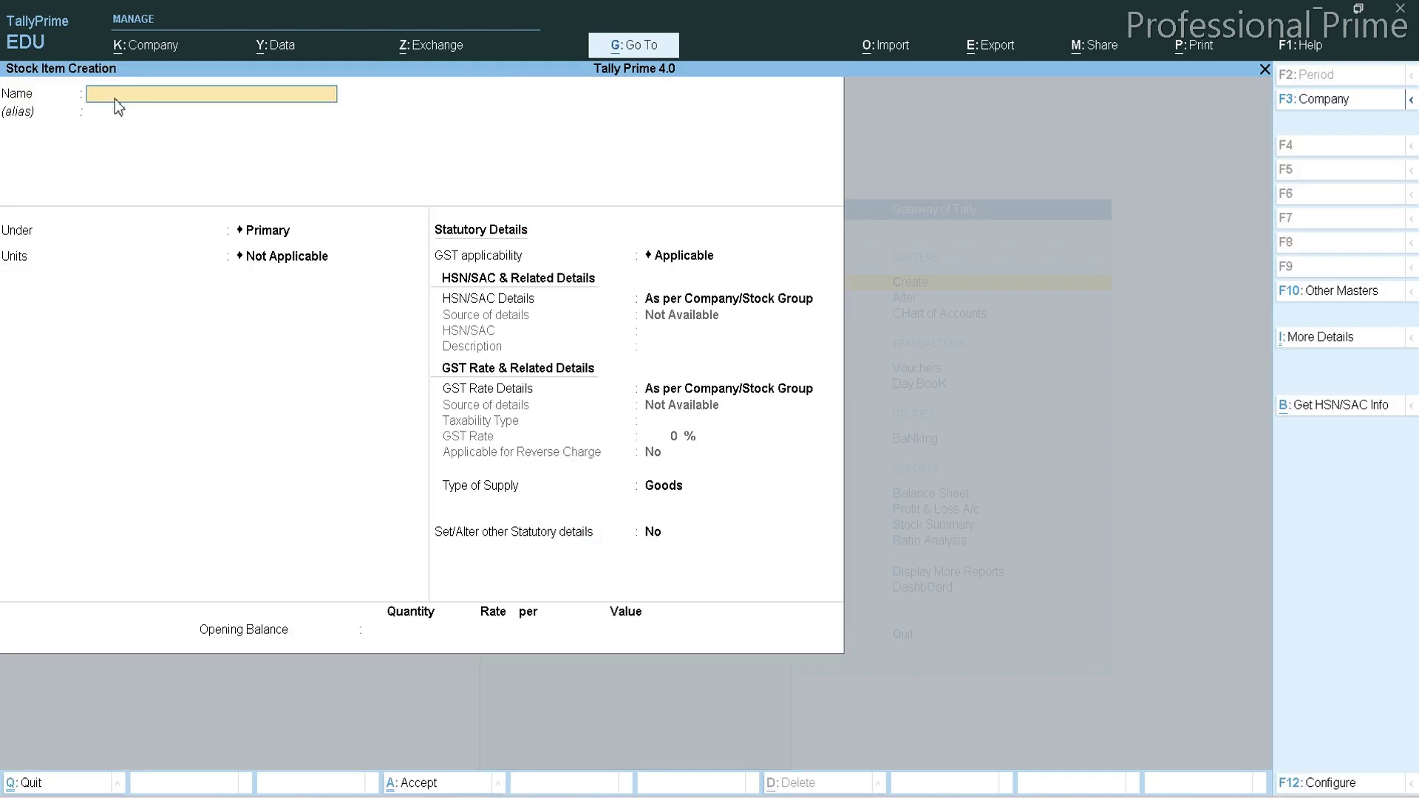
Name the new stock item Ear Buds, copied from the first item row of the Excel sheet.
key(alt+Tab)
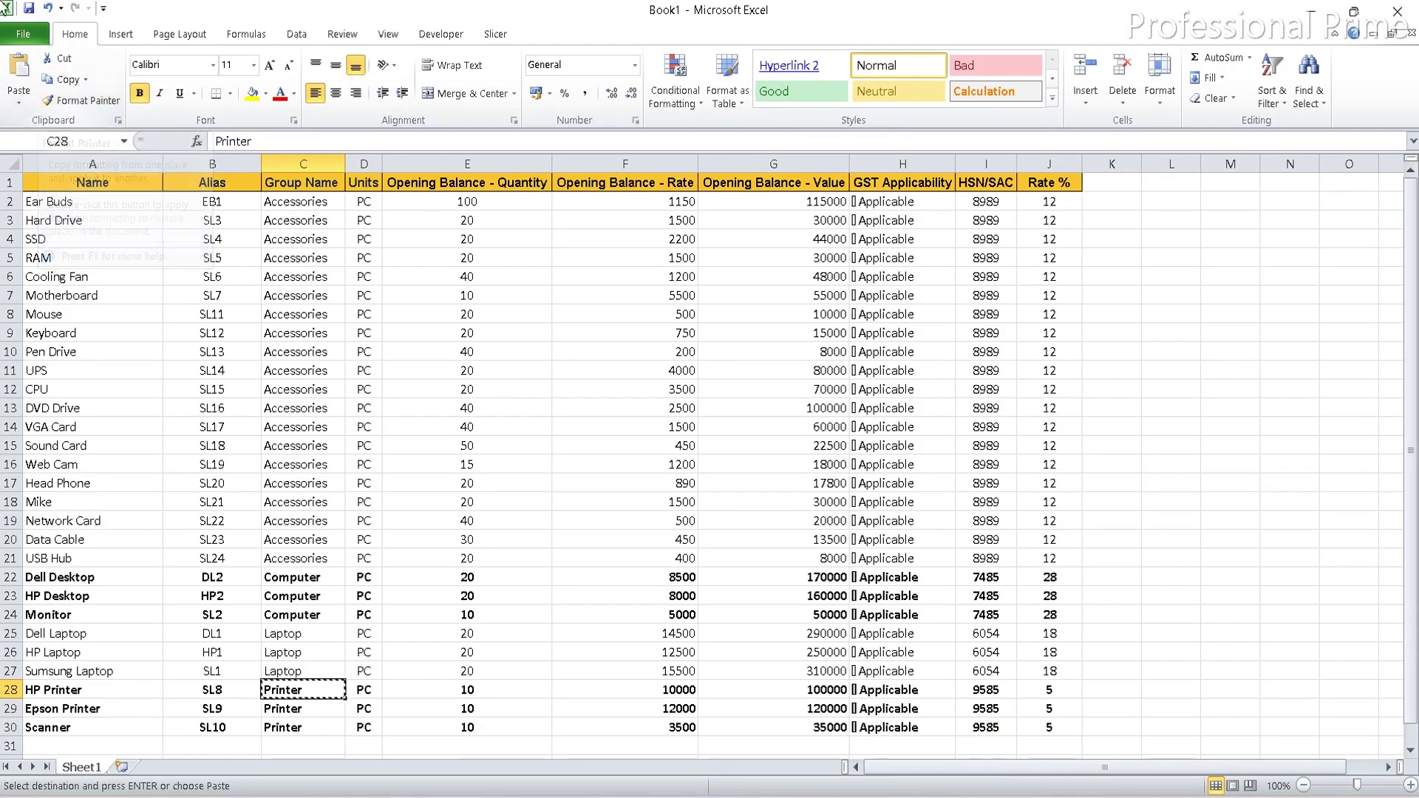
click(72, 202)
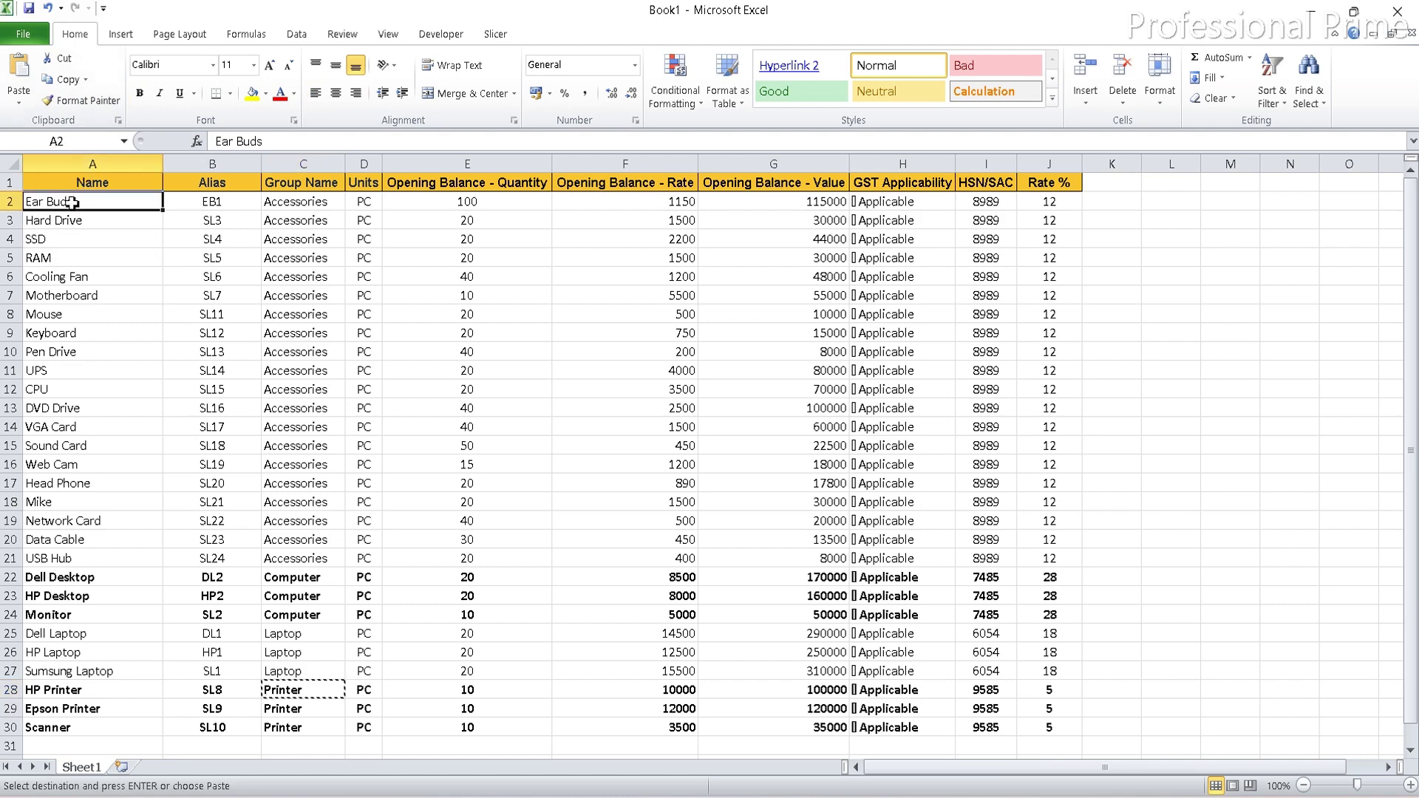
key(ctrl+c)
key(alt+Tab)
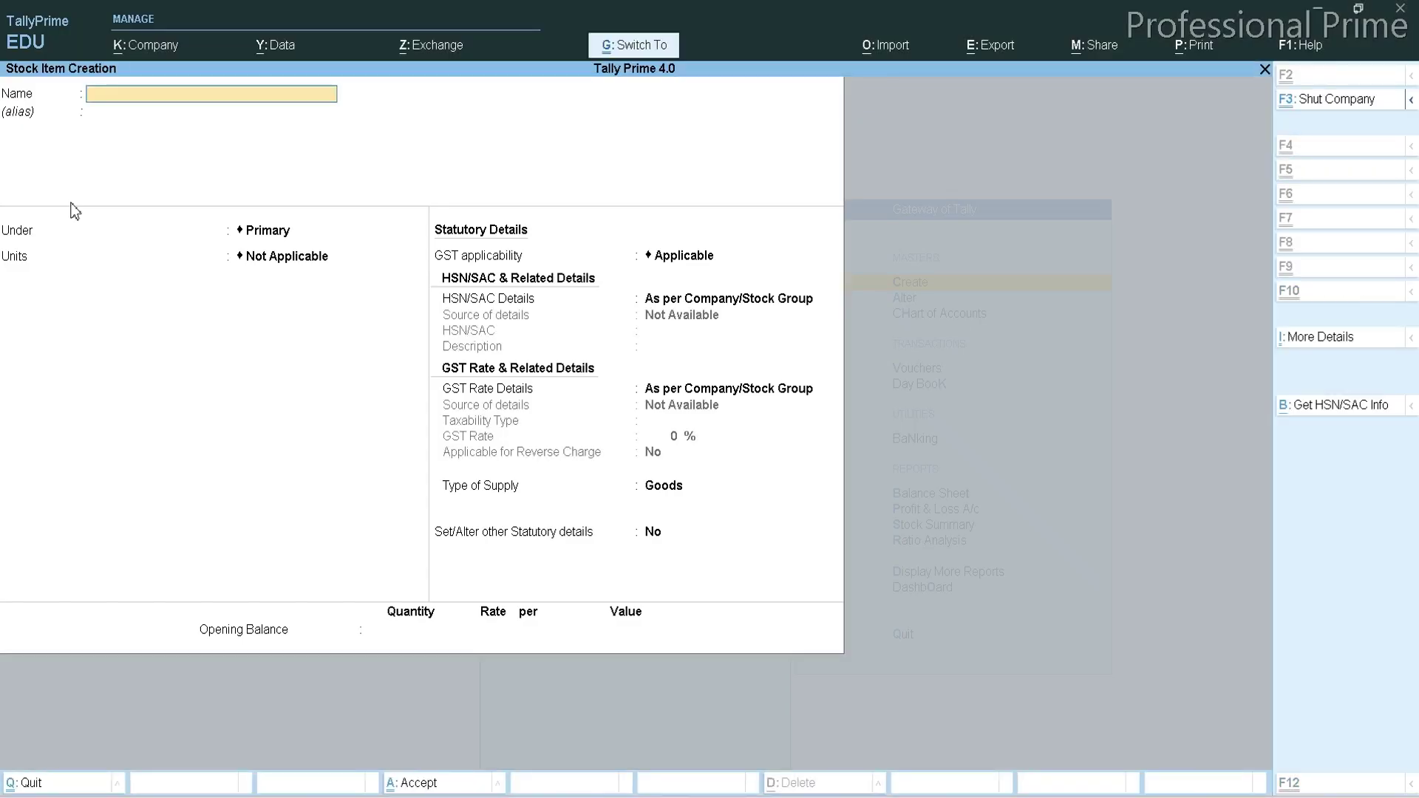
key(ctrl+v)
key(alt+Tab)
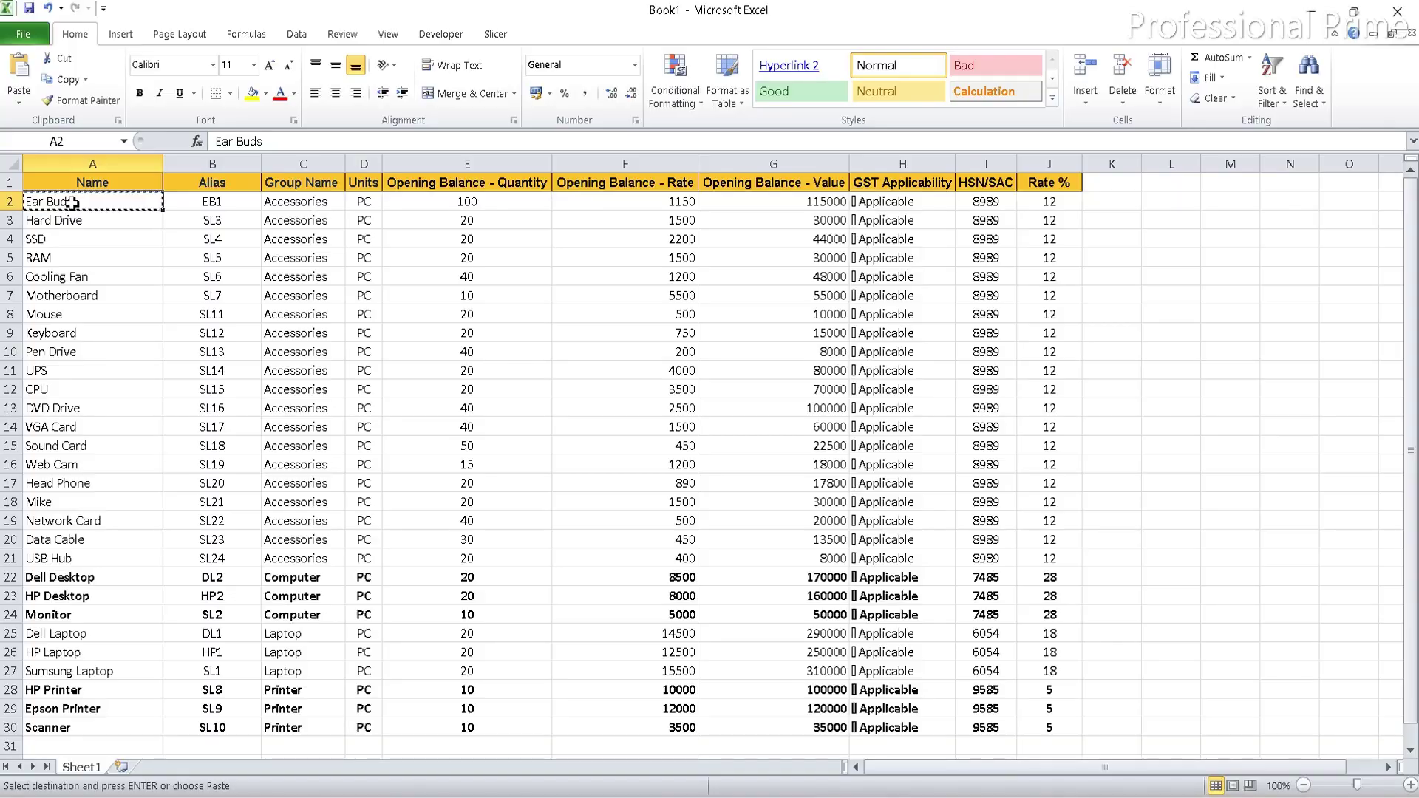
key(alt+Tab)
key(Return)
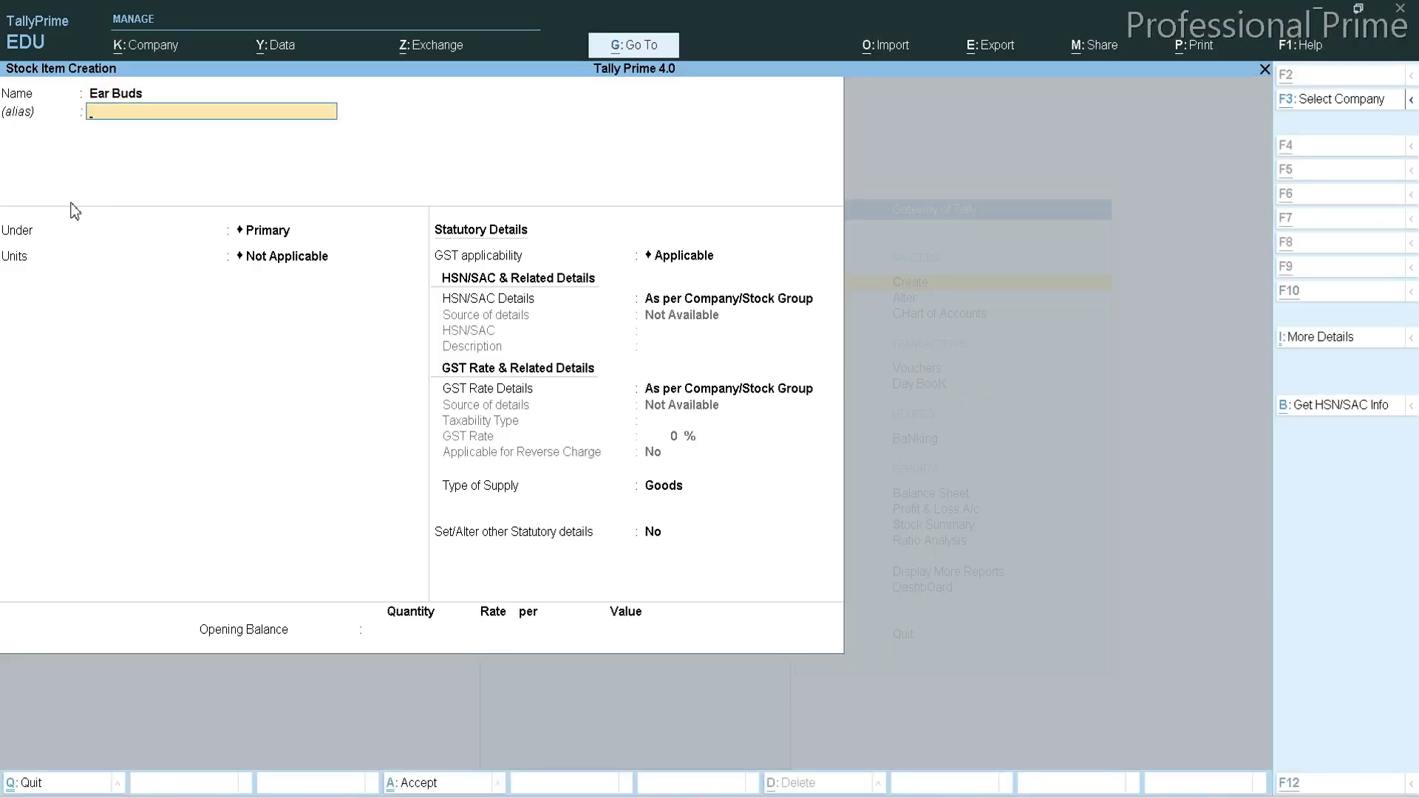
Give the Ear Buds item the alias EB1, copied from the Excel sheet.
key(alt+Tab)
key(Right)
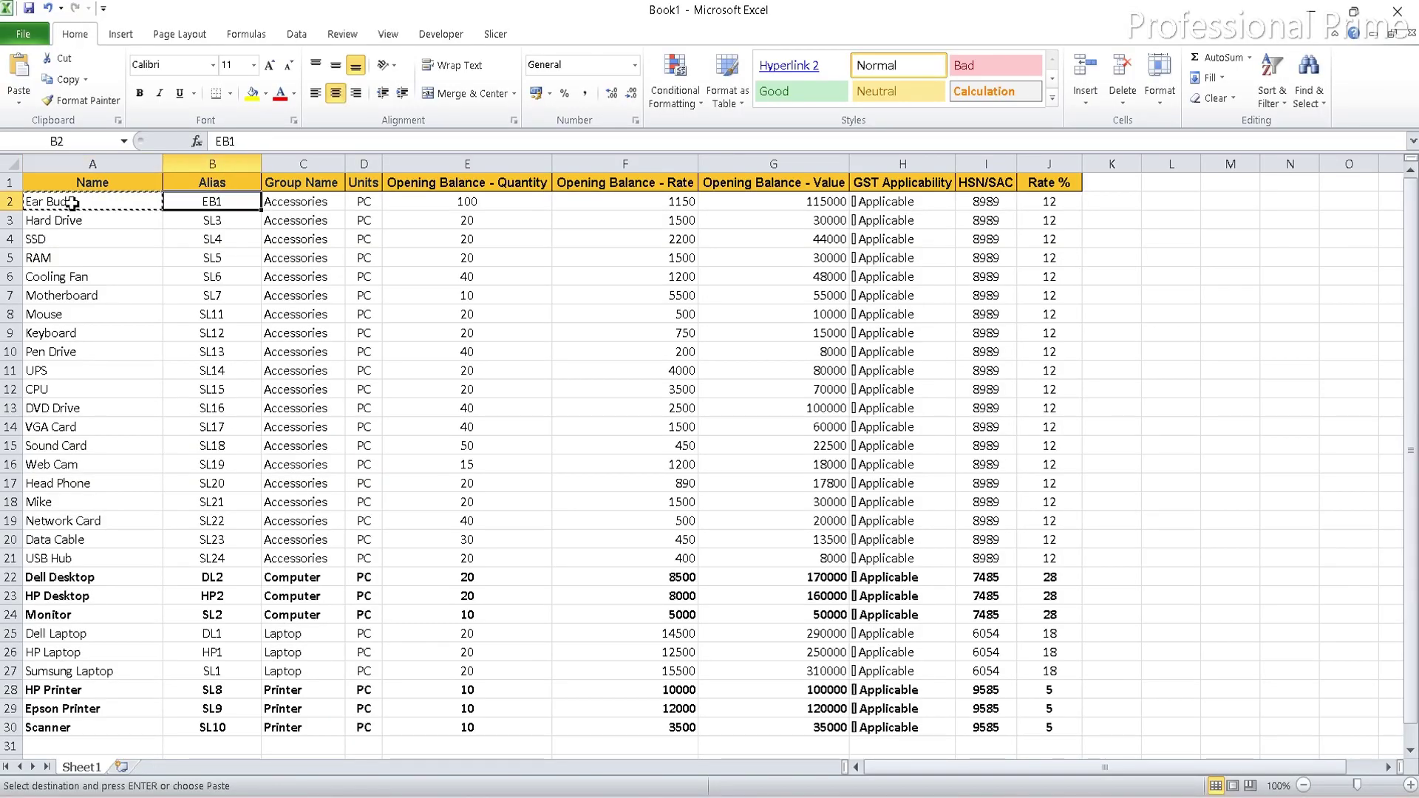
key(ctrl+c)
key(alt+Tab)
key(ctrl+v)
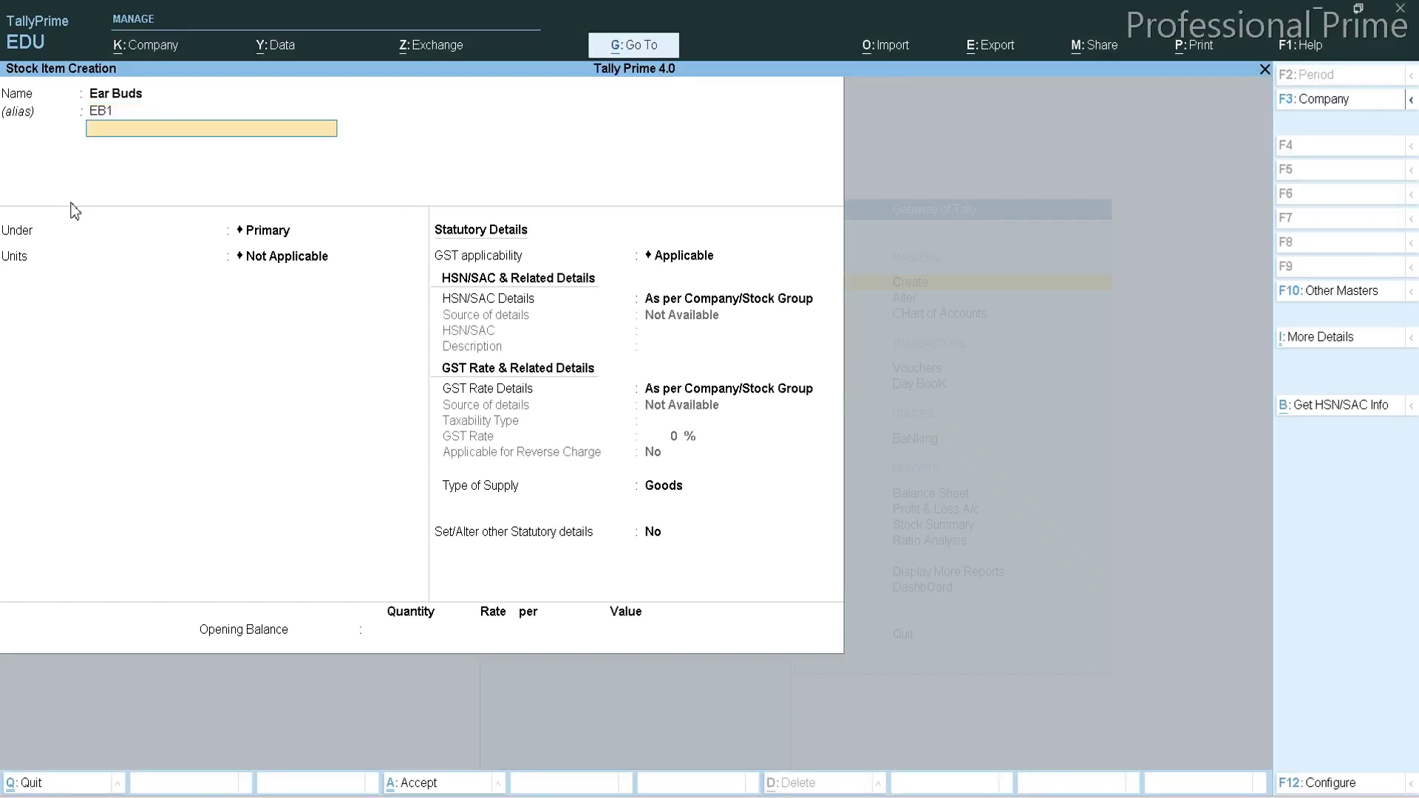
Place the Ear Buds item under the Accessories group without a second alias.
key(Return)
key(Down)
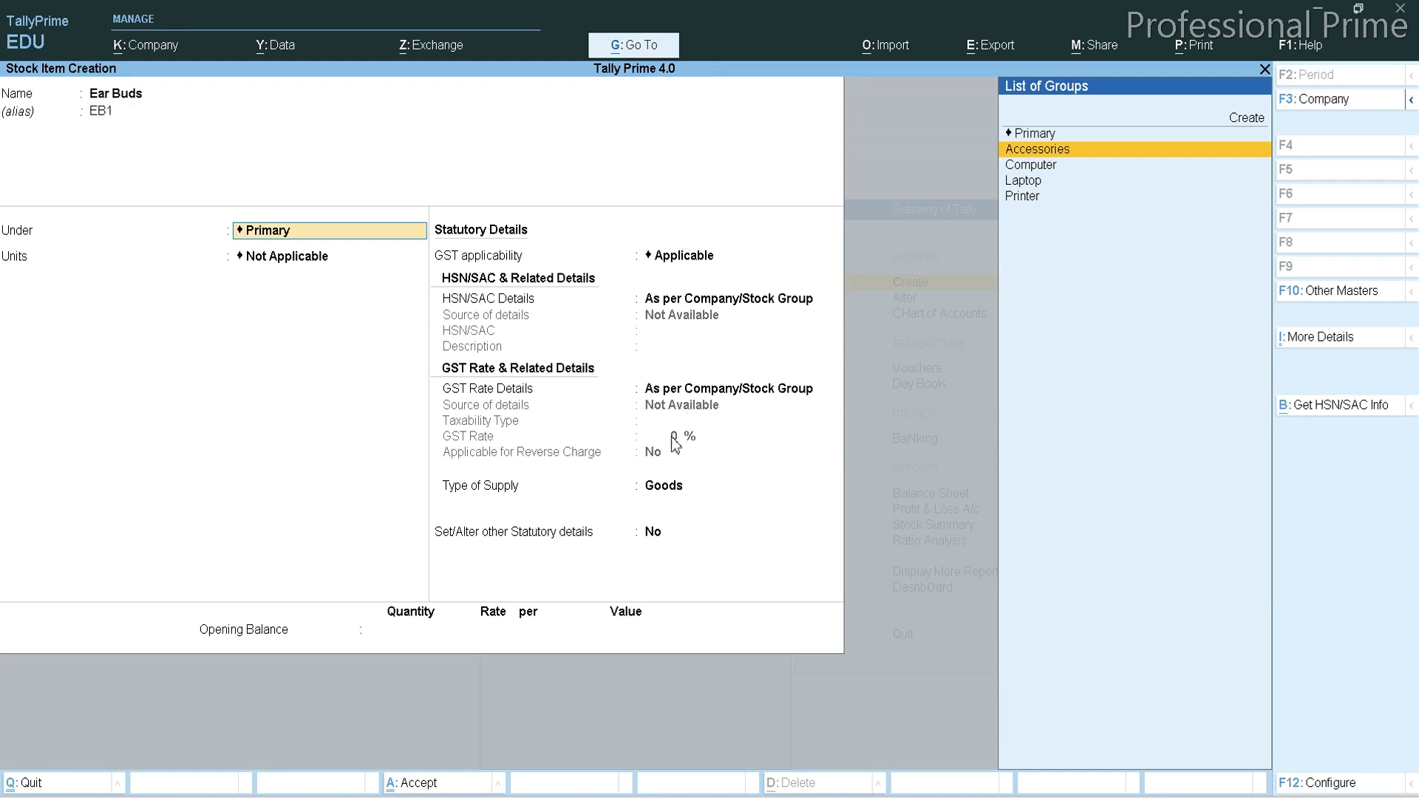
key(Return)
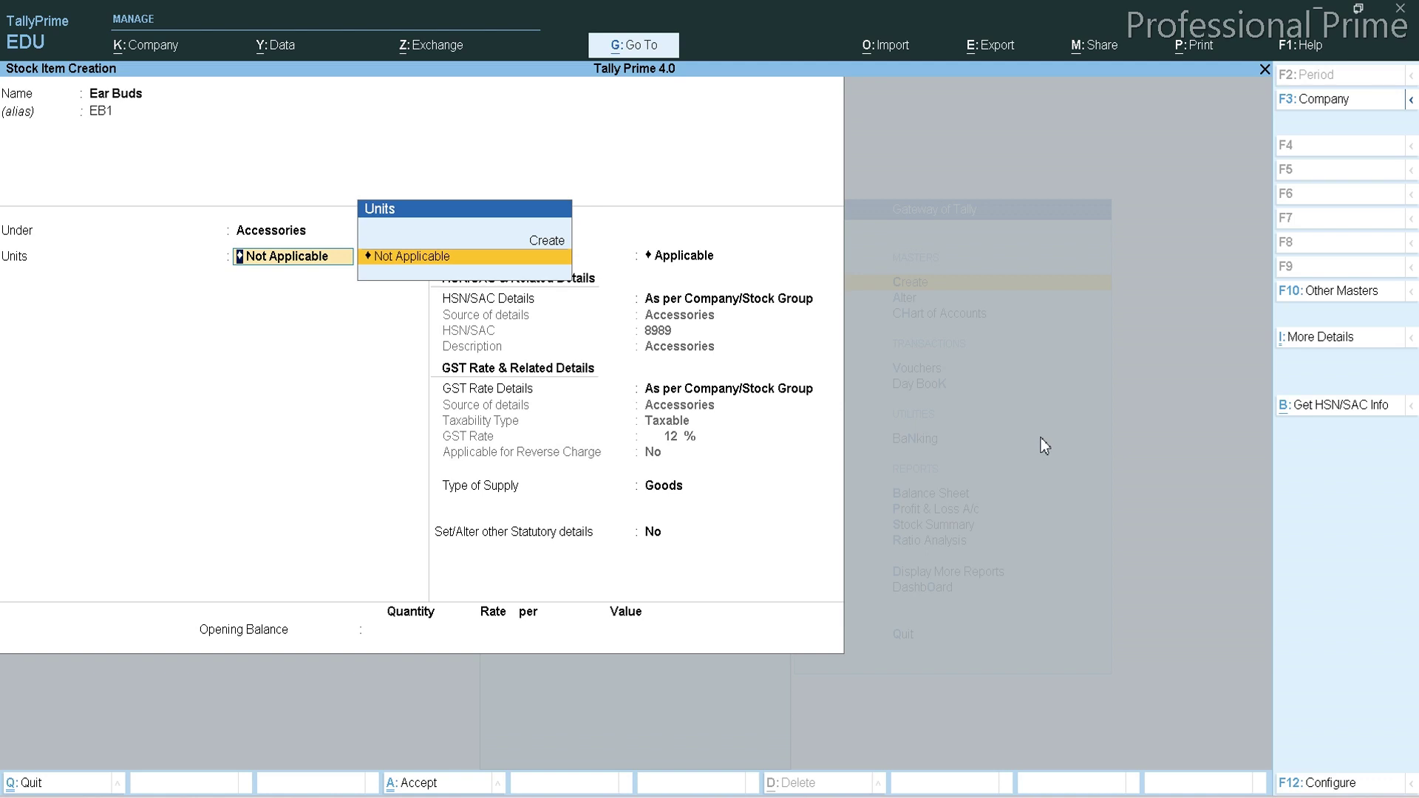
Create a simple unit PC with UQC PCS-PIECES and 0 decimal places for Ear Buds, and save the item.
key(Up)
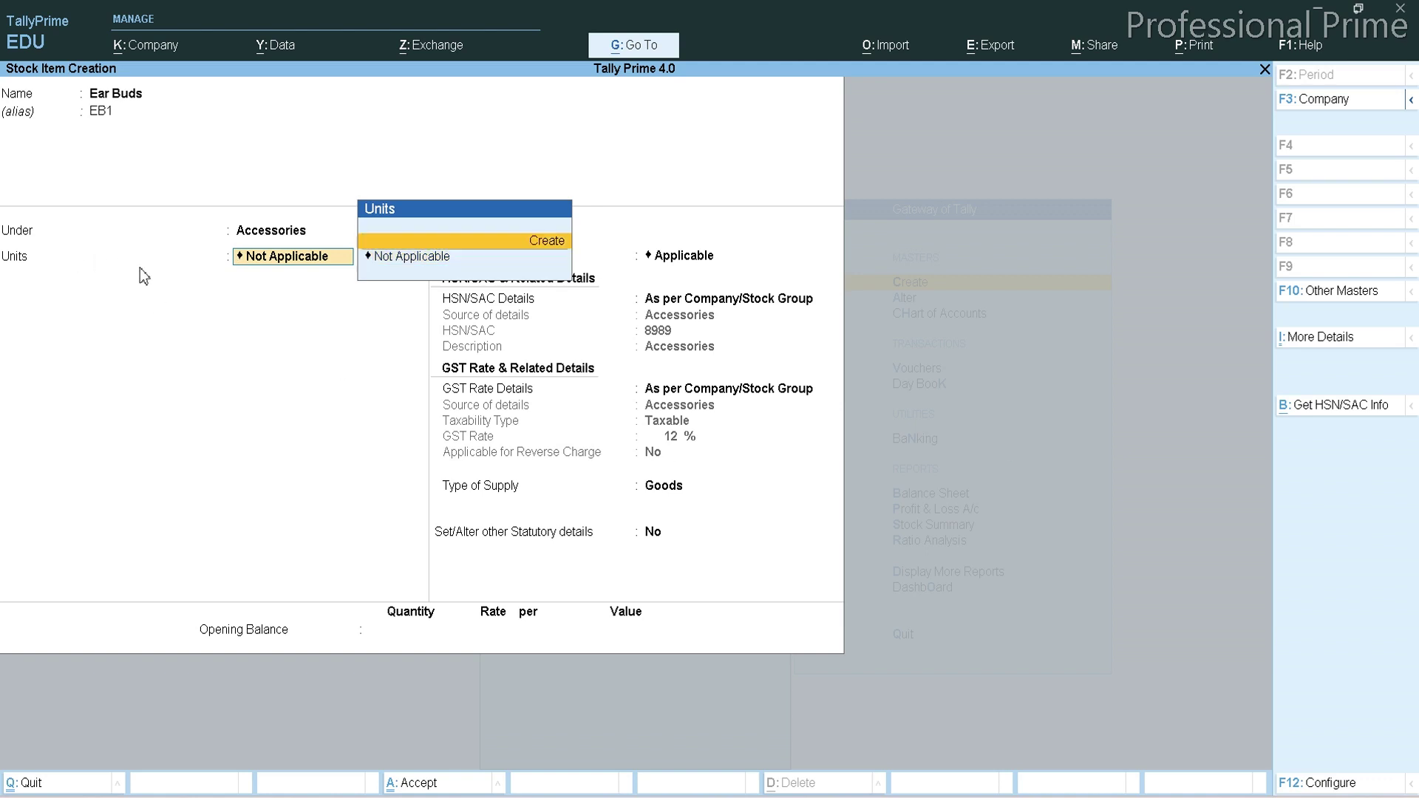
key(Return)
text(PC)
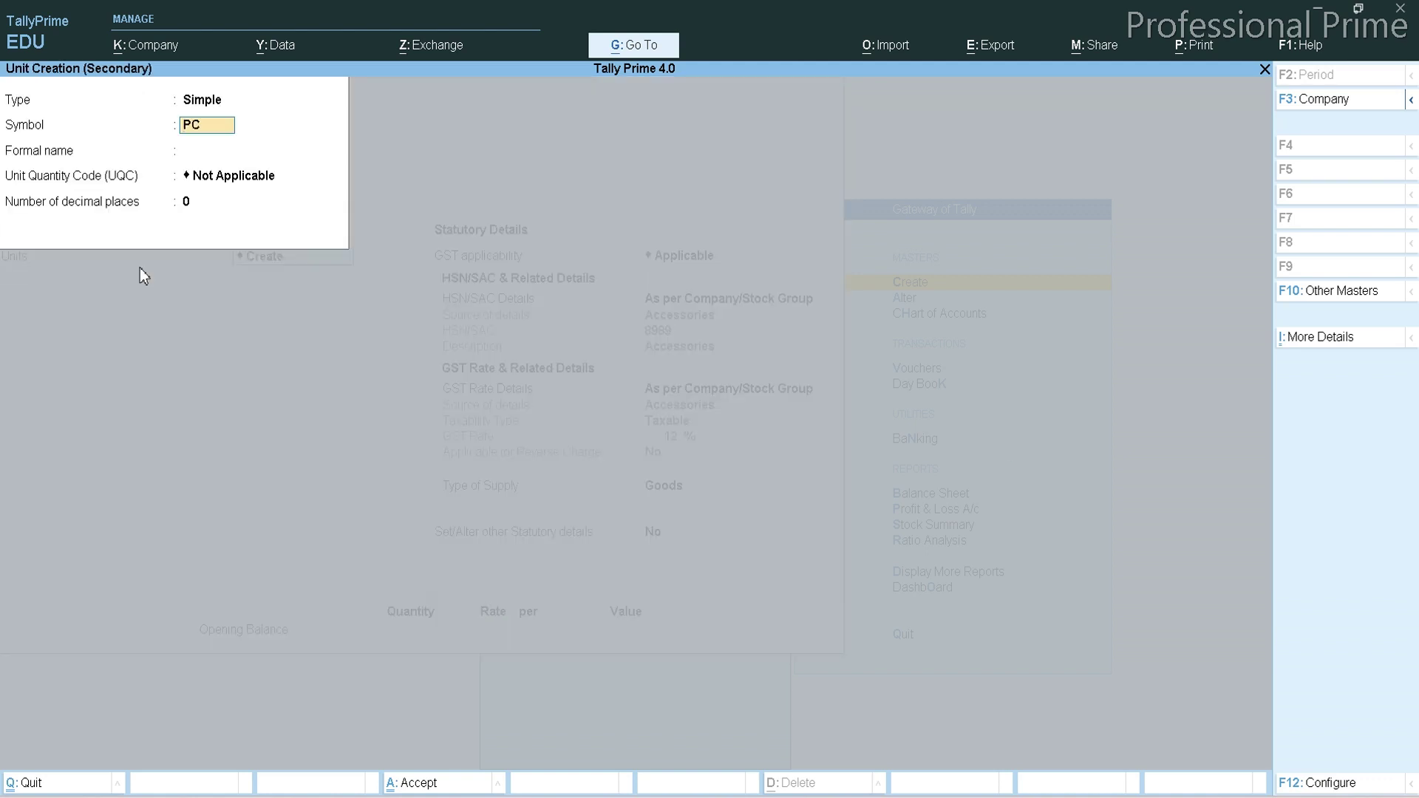
key(Return)
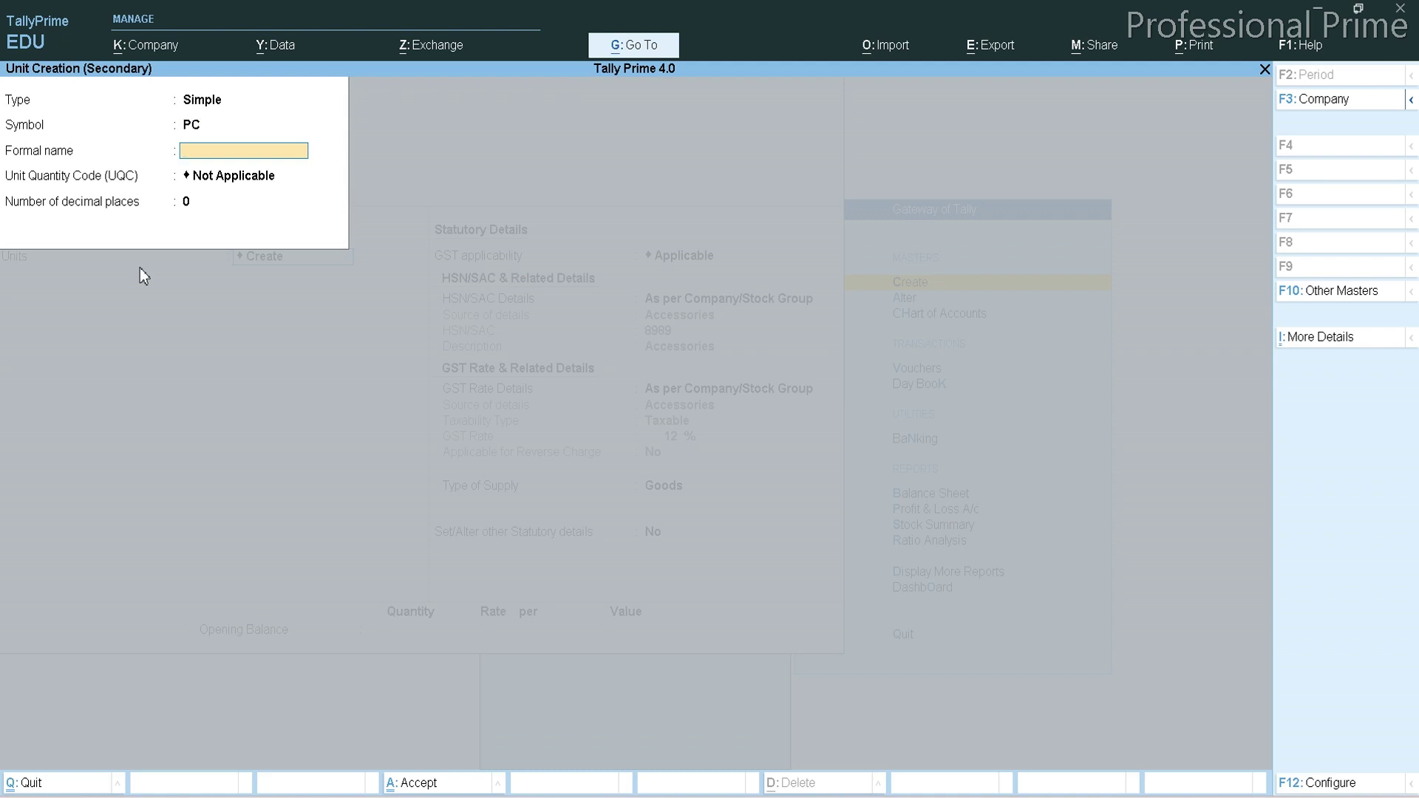
key(Return)
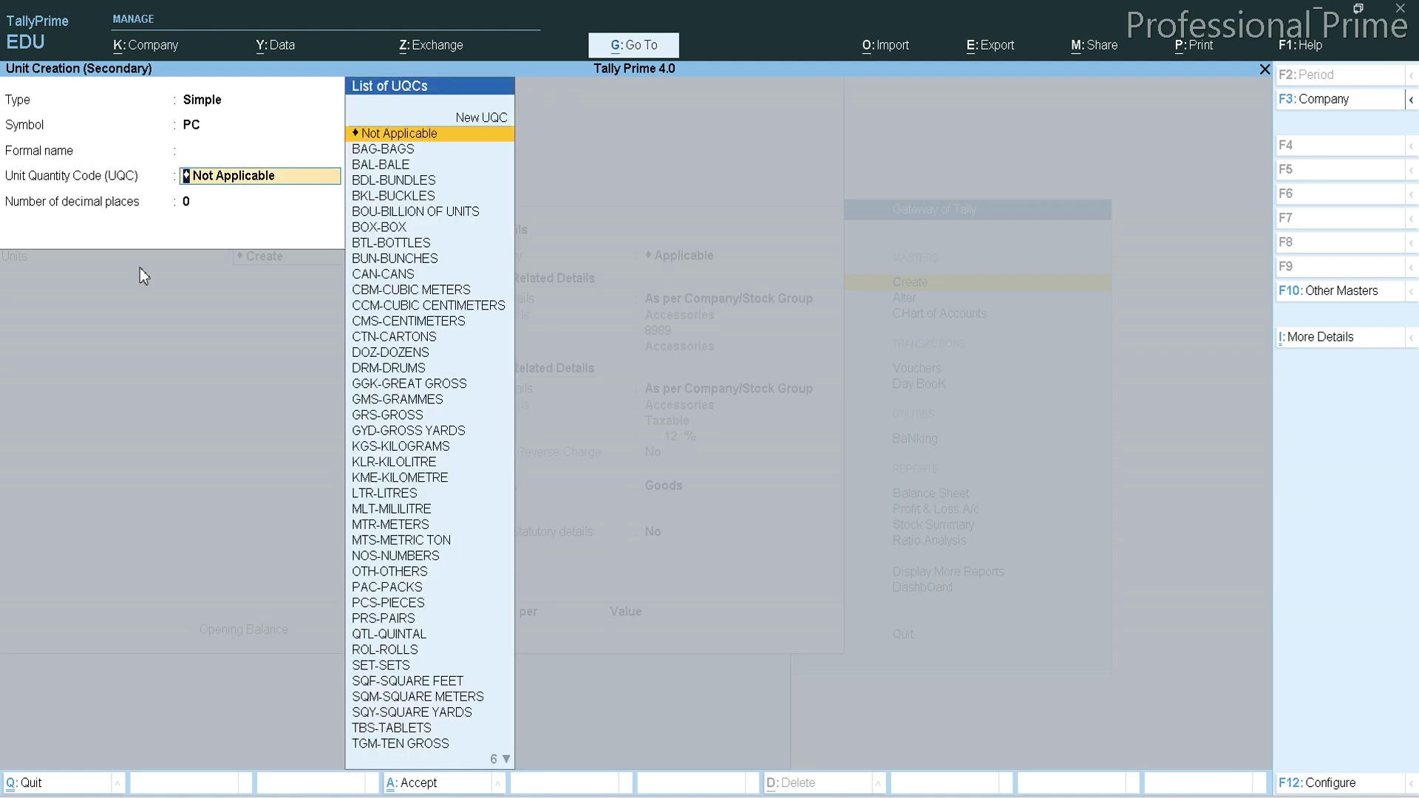
text(PC)
key(Return)
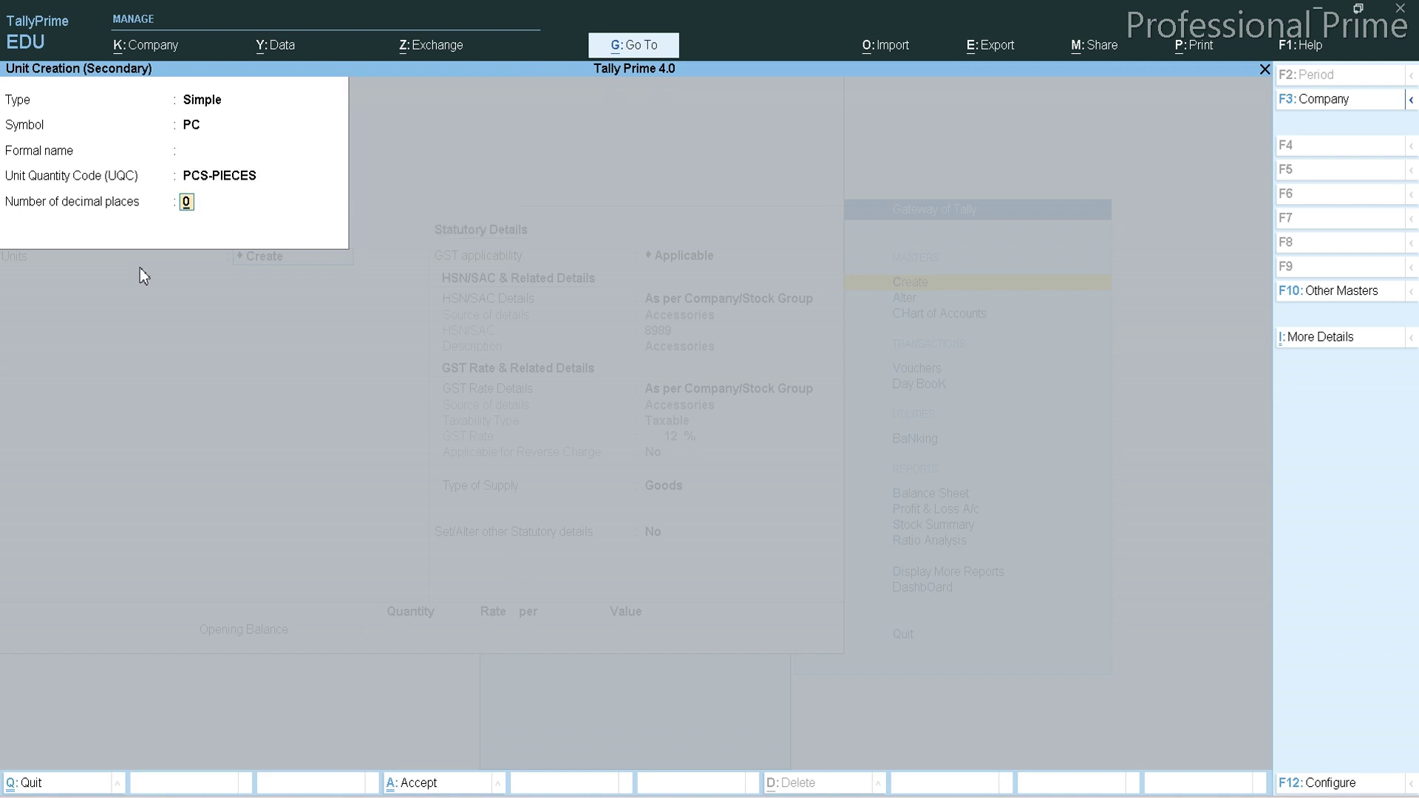
key(Return)
key(Return)
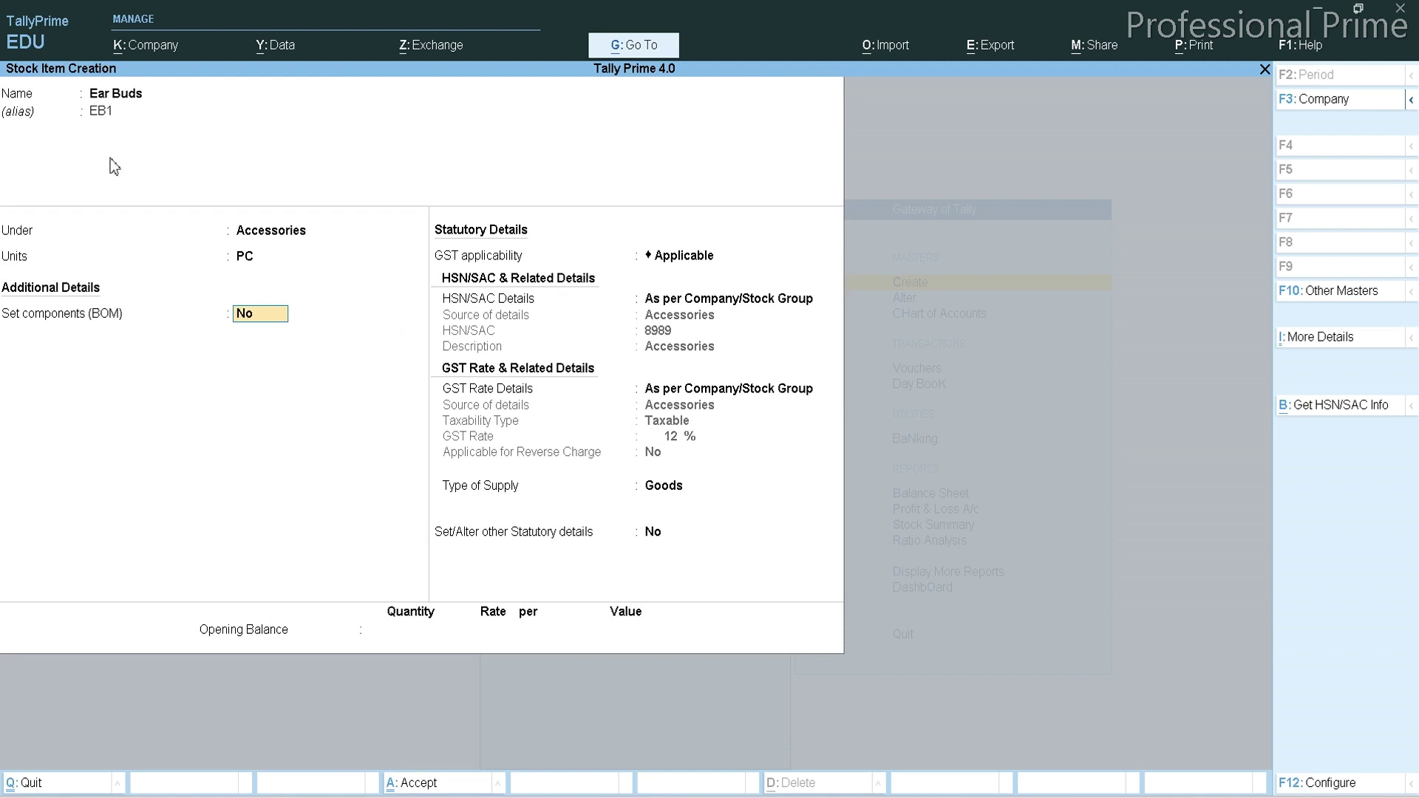
key(ctrl)
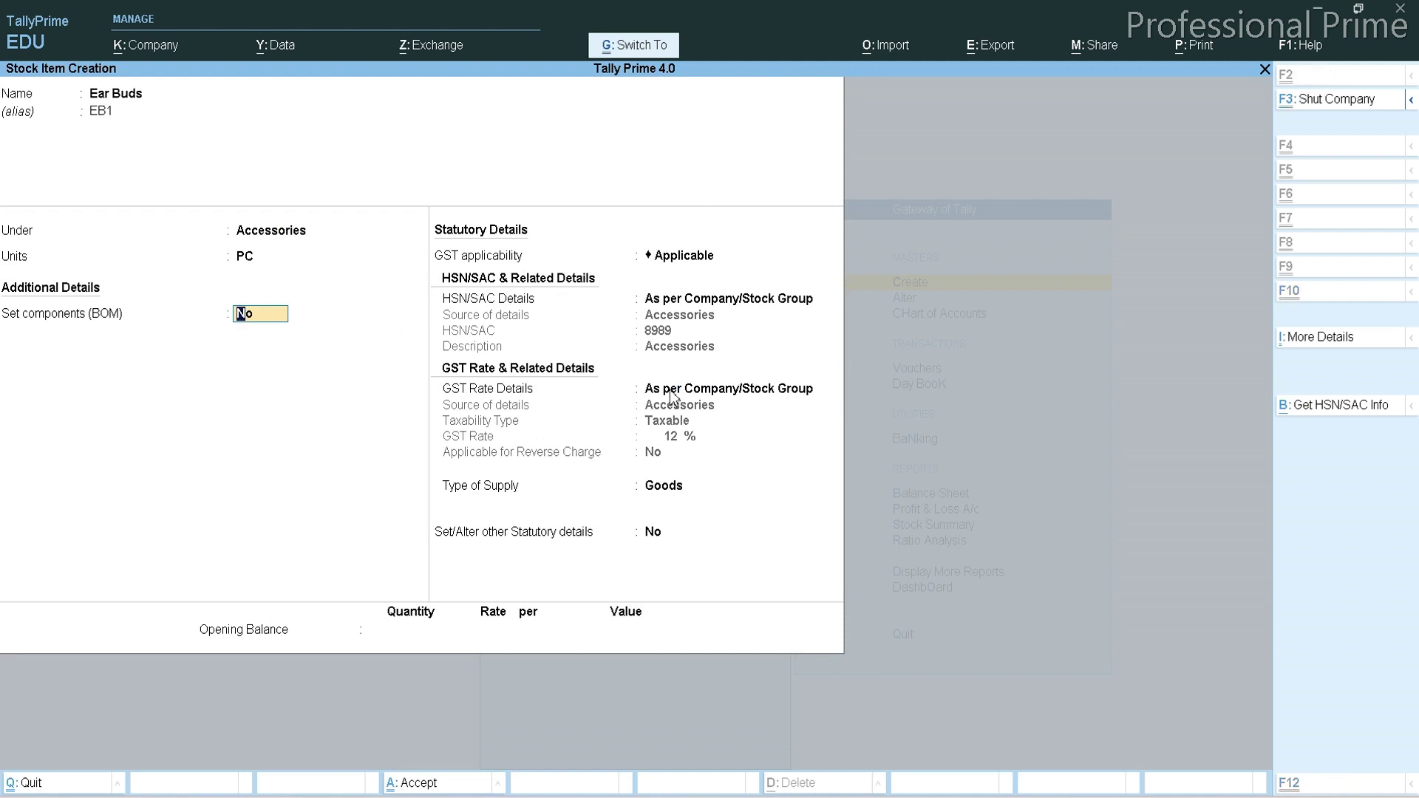
key(ctrl+a)
Name the next stock item Dell Desktop, copied from the first Computer group row of the Excel sheet.
key(alt+Tab)
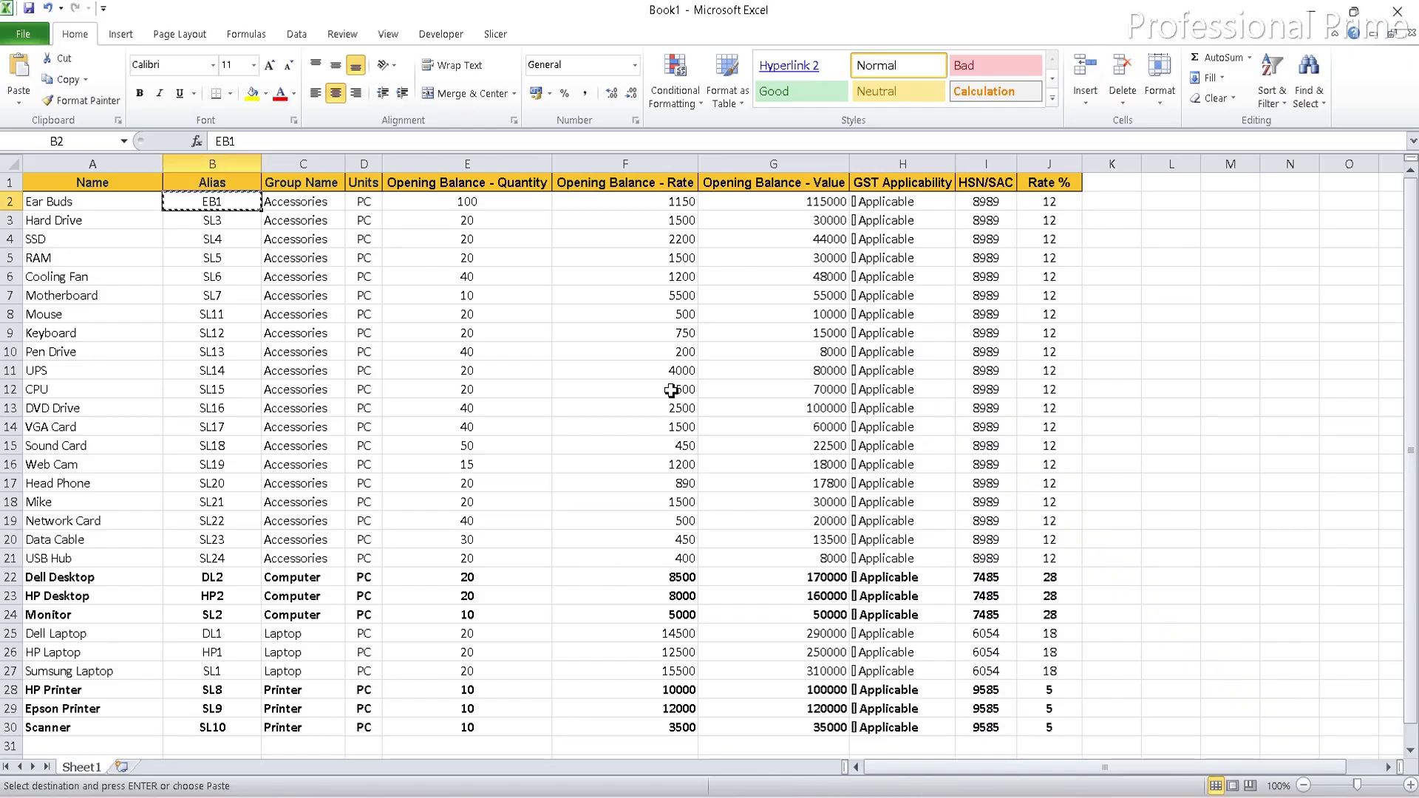
key(Escape)
key(Down)
key(Down)
key(Down)
key(Down)
key(Down)
key(Down)
key(Down)
key(Down)
key(Down)
key(Down)
key(Down)
key(Down)
key(Down)
key(Down)
key(Down)
key(Down)
key(Down)
key(Down)
key(Down)
key(Down)
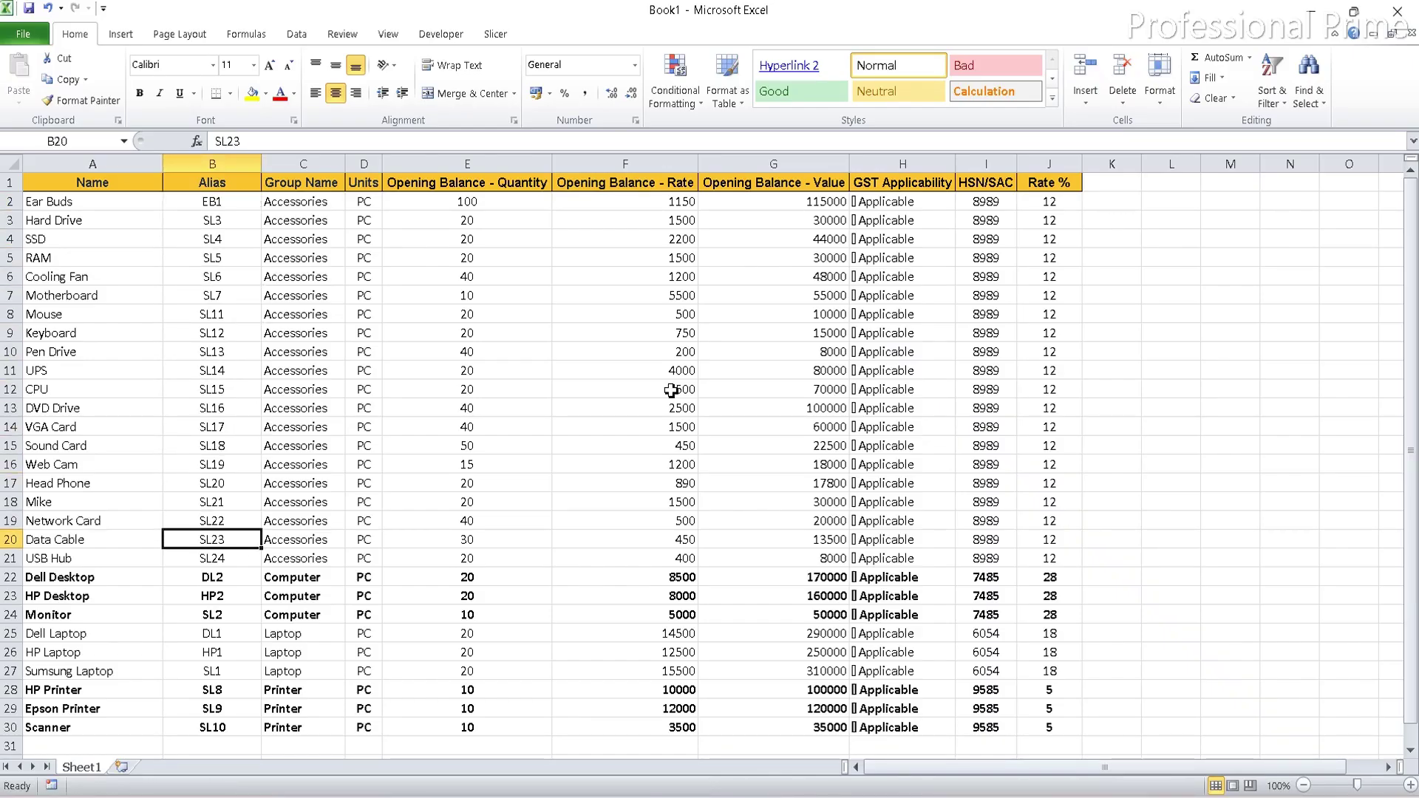
key(Left)
key(ctrl+c)
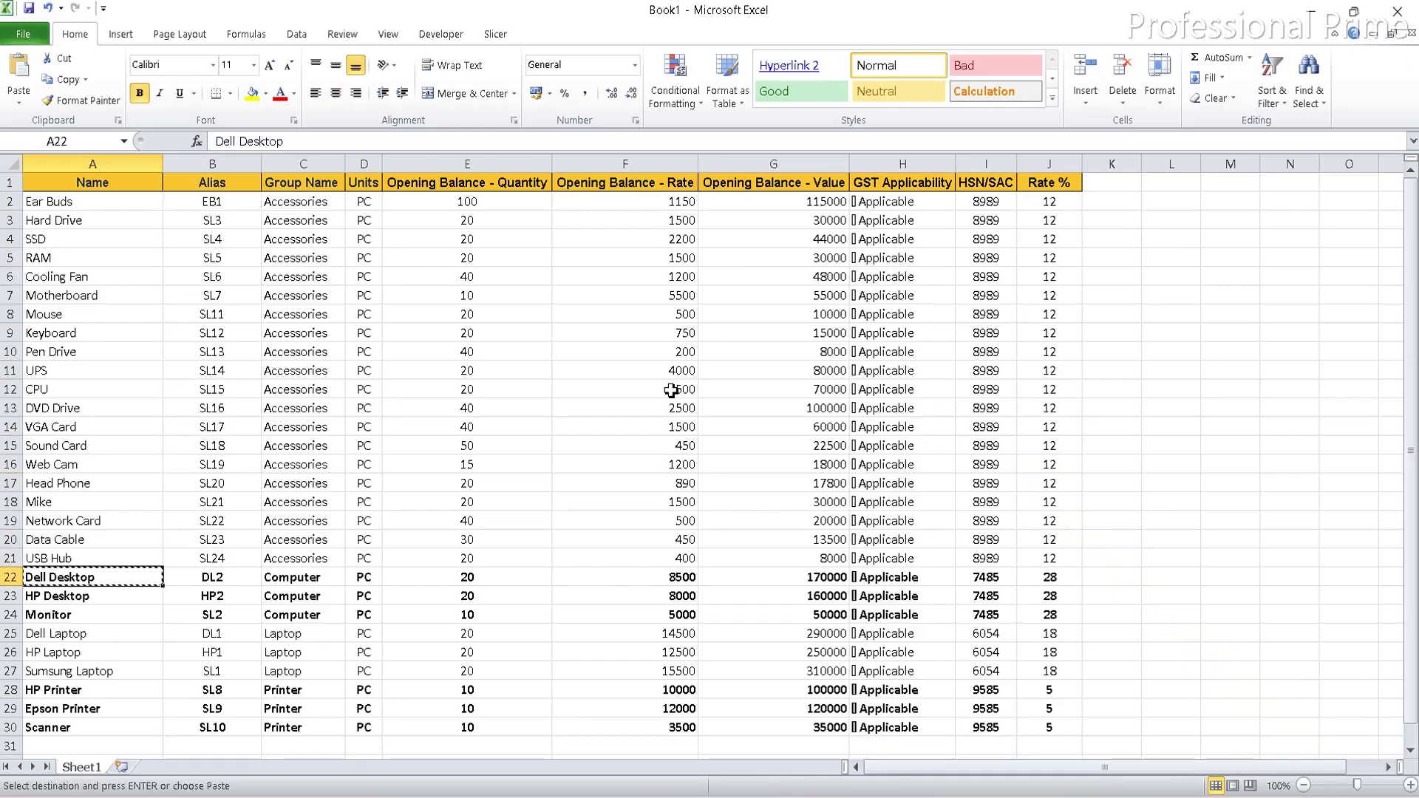
key(alt+Tab)
key(ctrl+v)
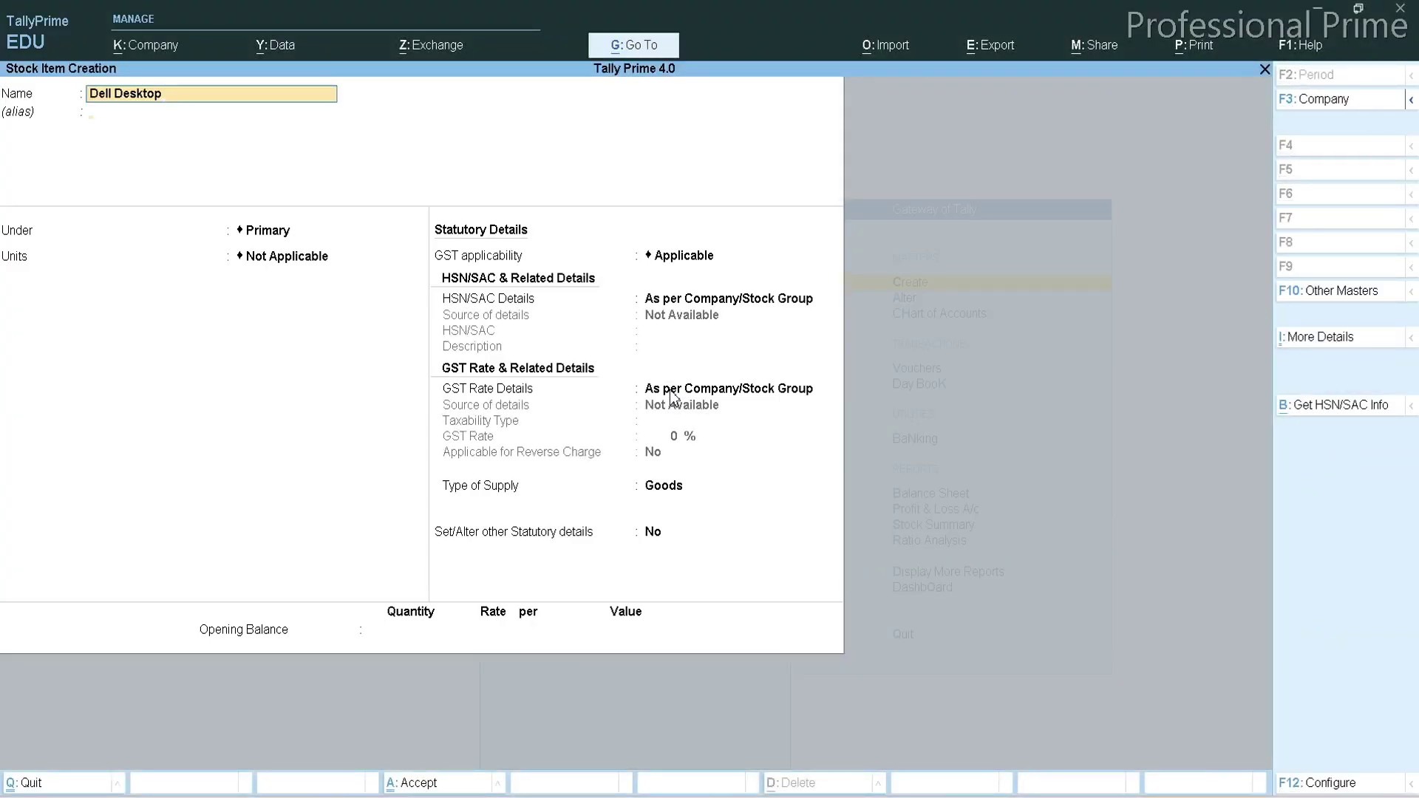
Place Dell Desktop under the Computer group with unit PC and no alias, and save the item.
key(Return)
key(Return)
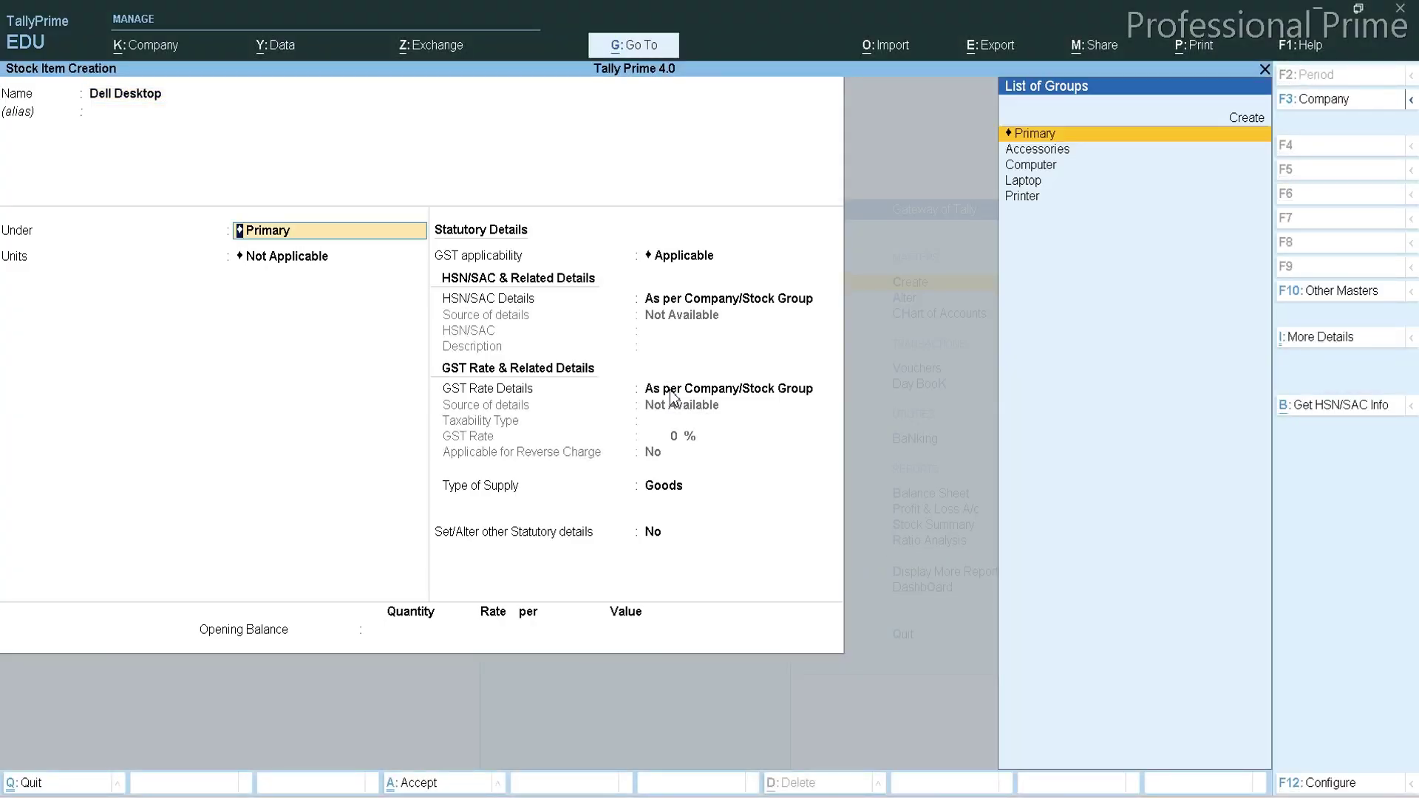
key(Down)
key(Down)
key(Return)
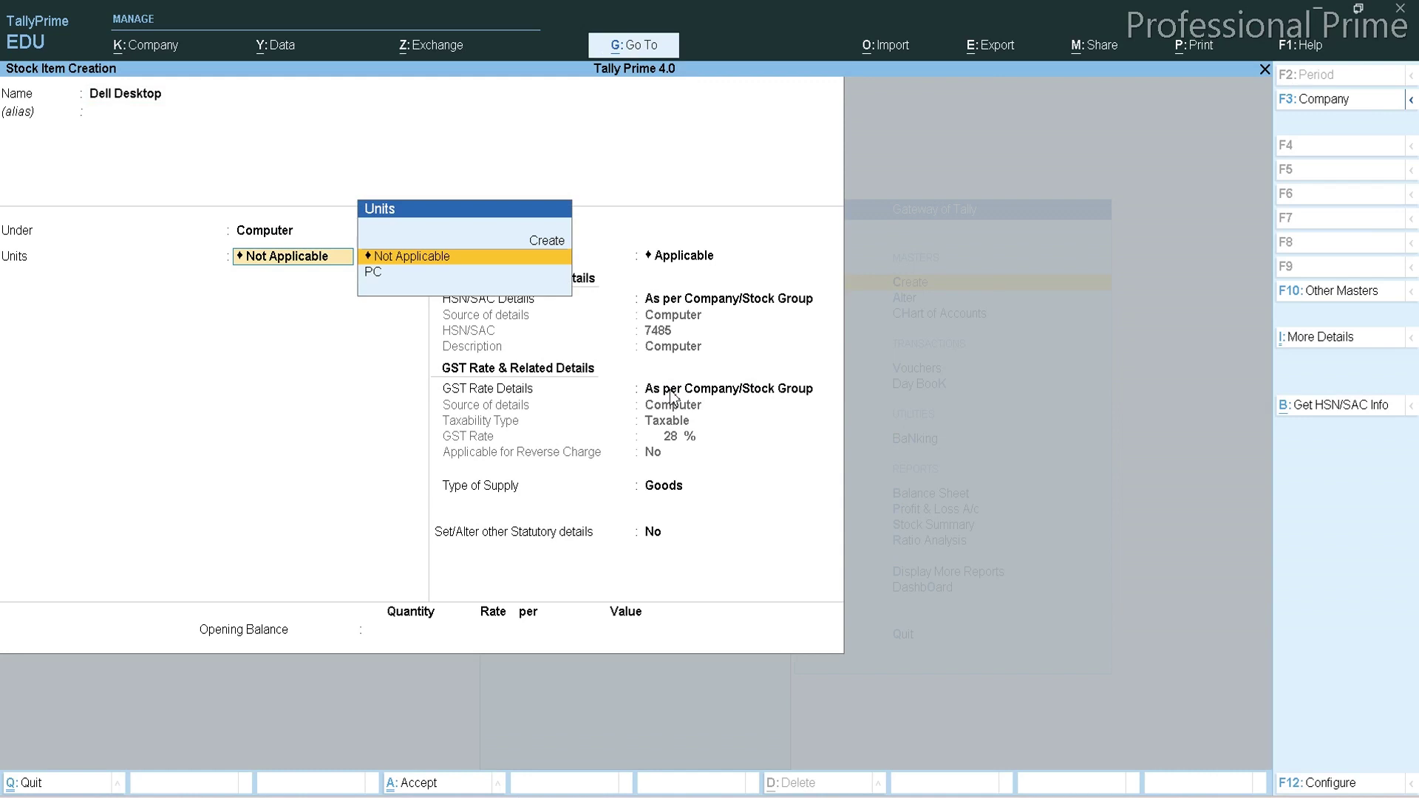
key(Down)
key(Return)
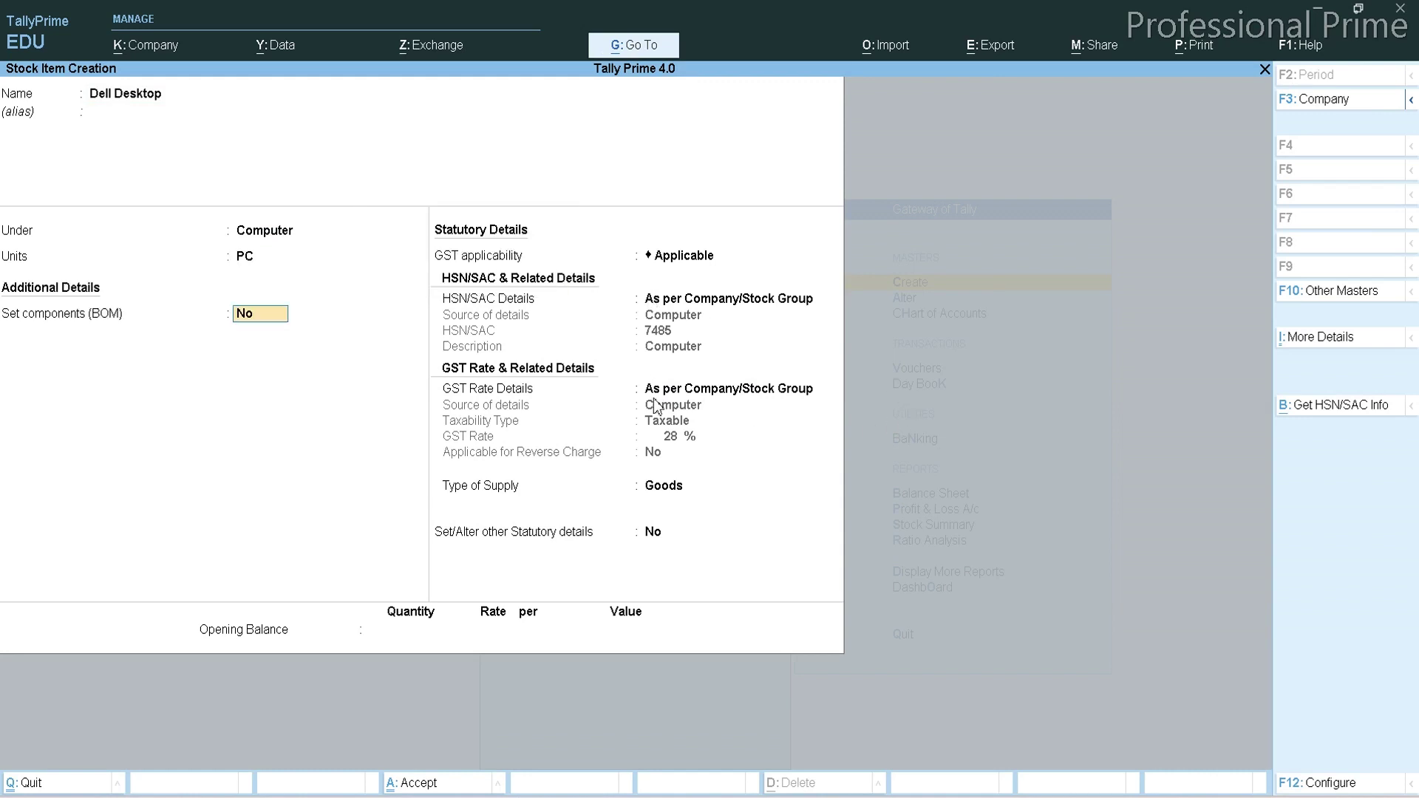
key(ctrl)
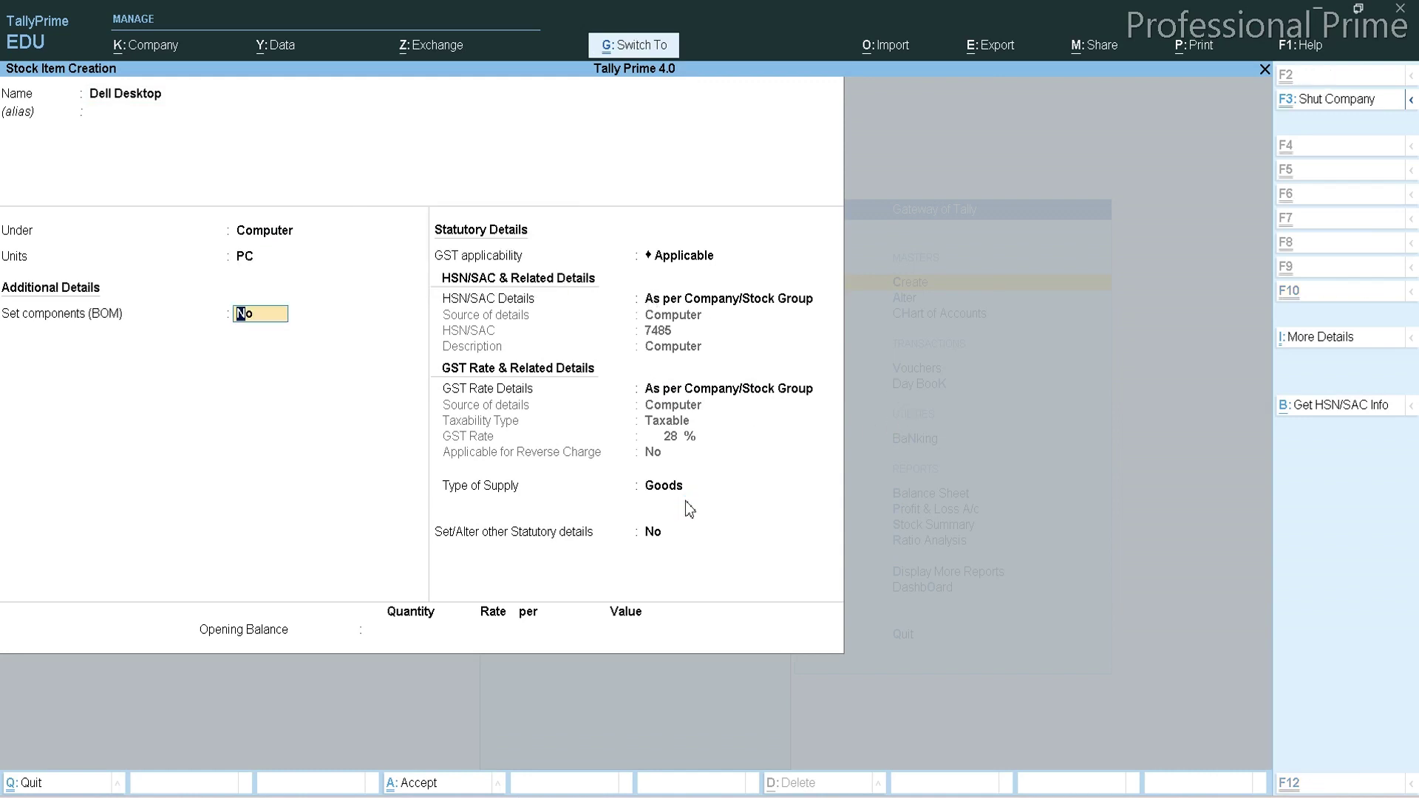
key(ctrl+a)
Look over the item rows below Dell Desktop in the Excel stock list, down to the laptops.
key(alt+Tab)
key(Escape)
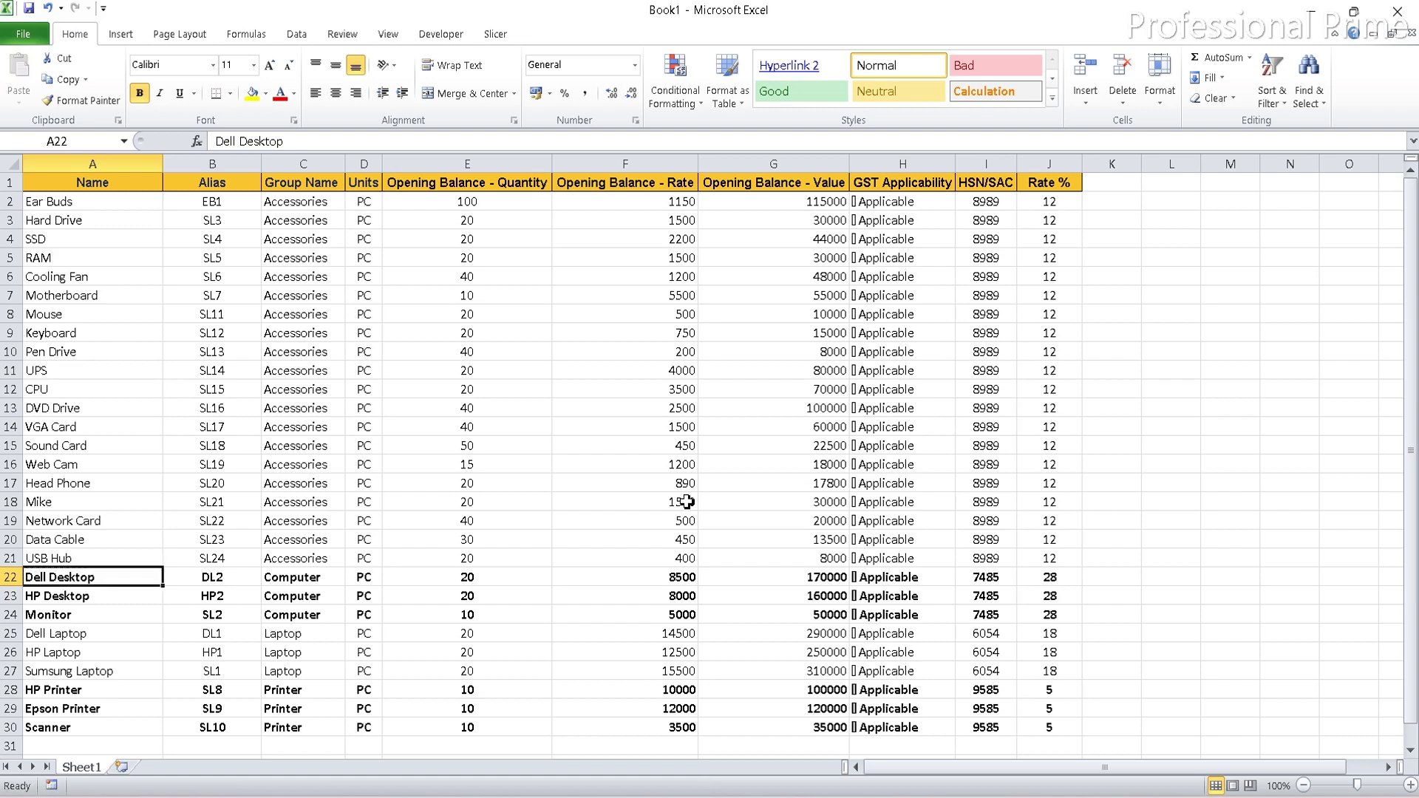
key(Down)
key(Down)
key(Down)
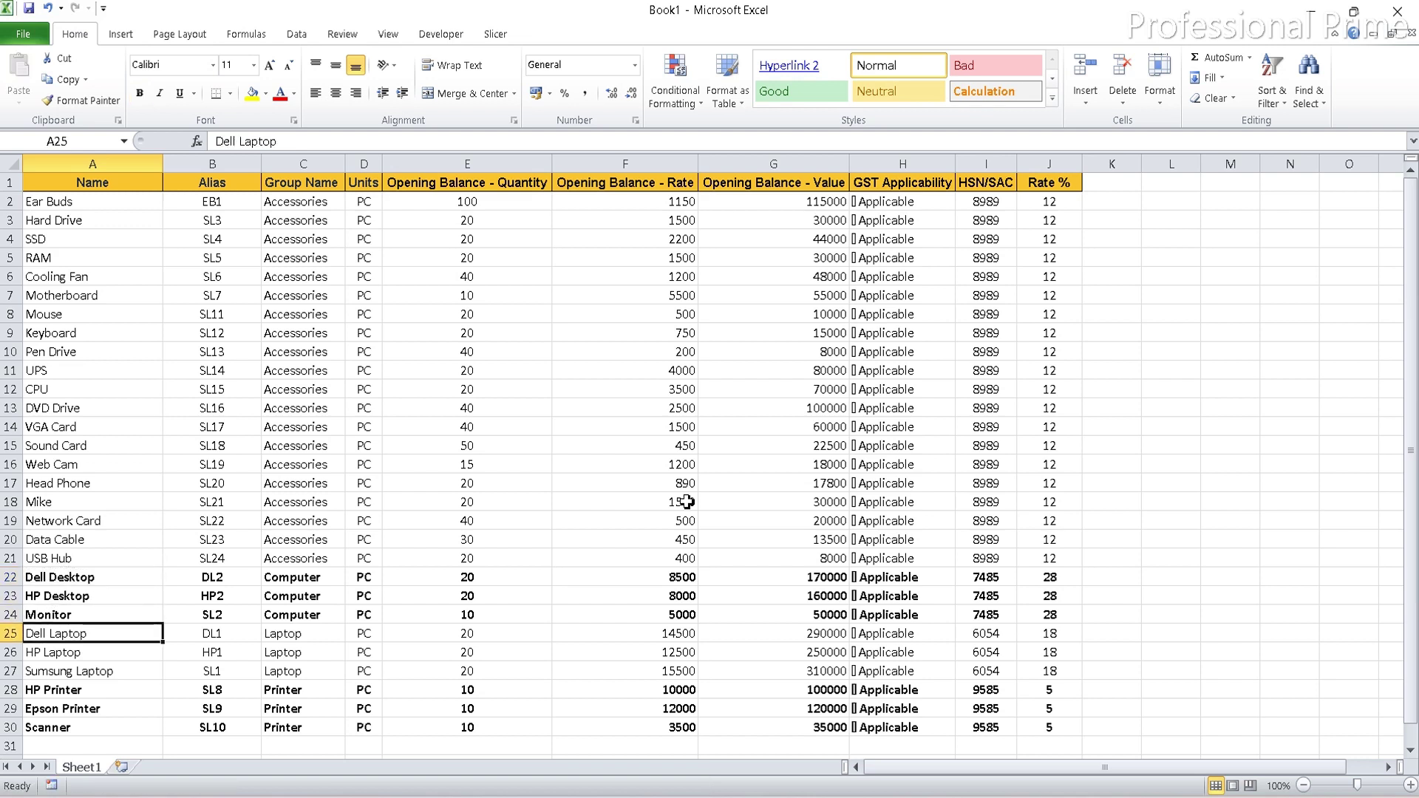
key(Down)
key(Down)
key(alt+Tab)
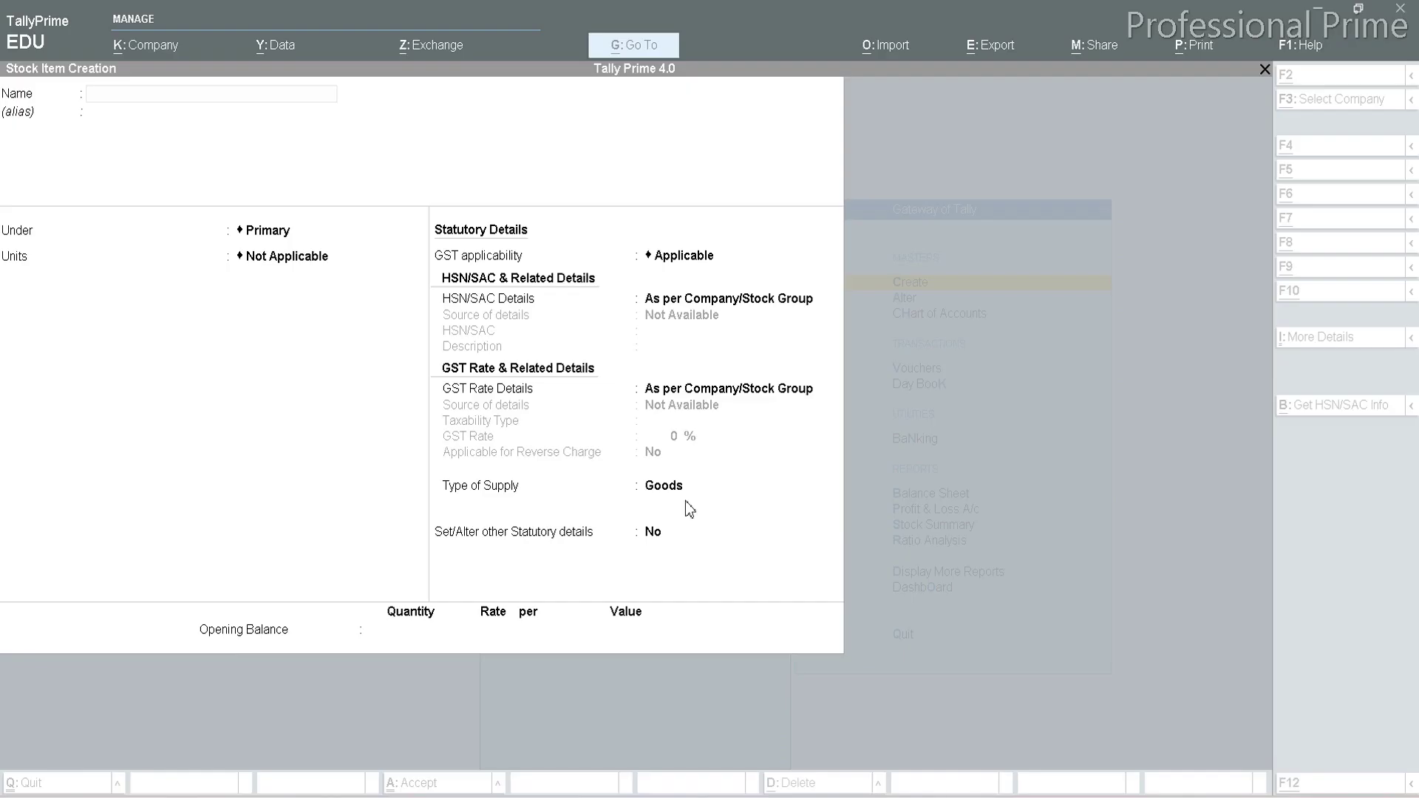
Leave stock item creation and open the list of stock items from the chart of accounts.
key(Escape)
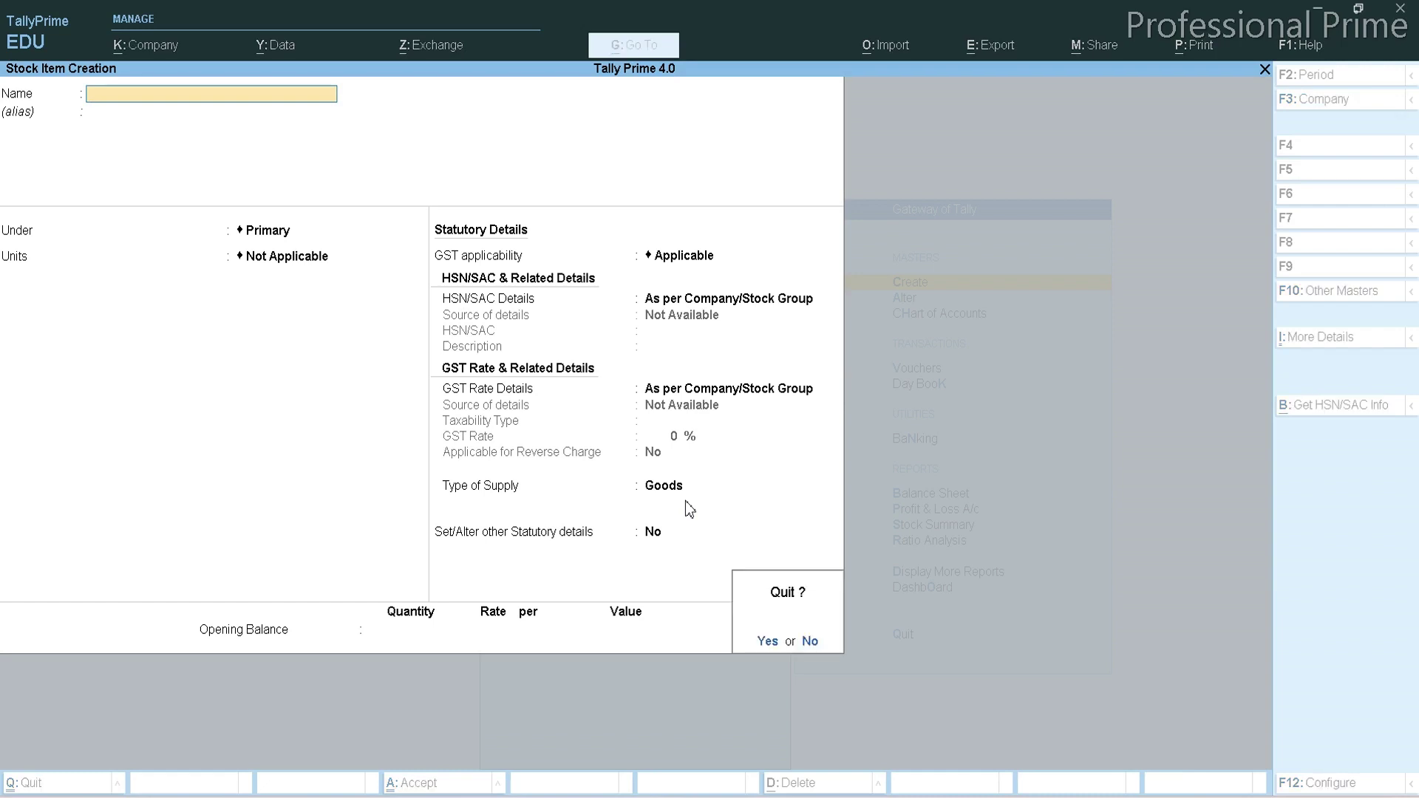
key(y)
key(Escape)
key(Down)
key(Down)
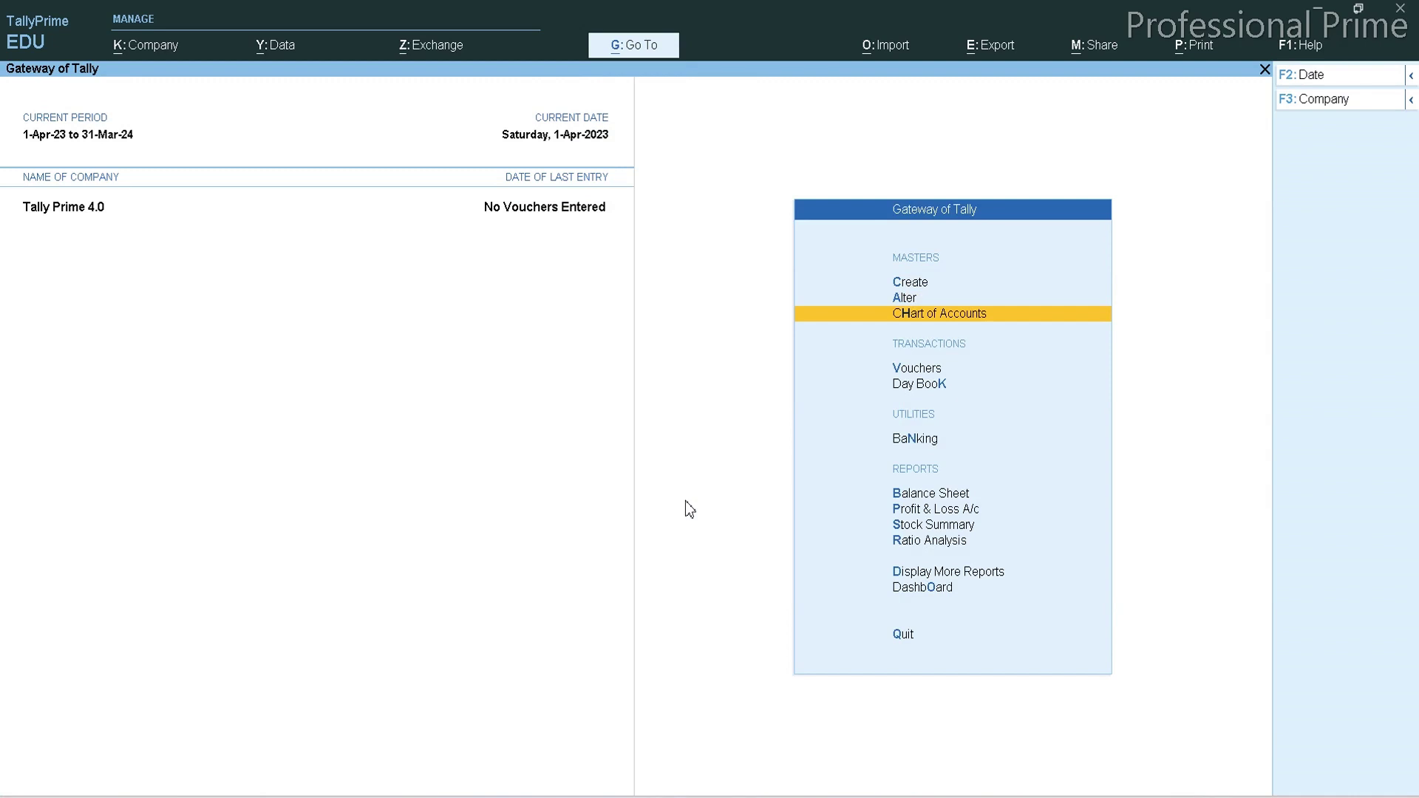
key(Return)
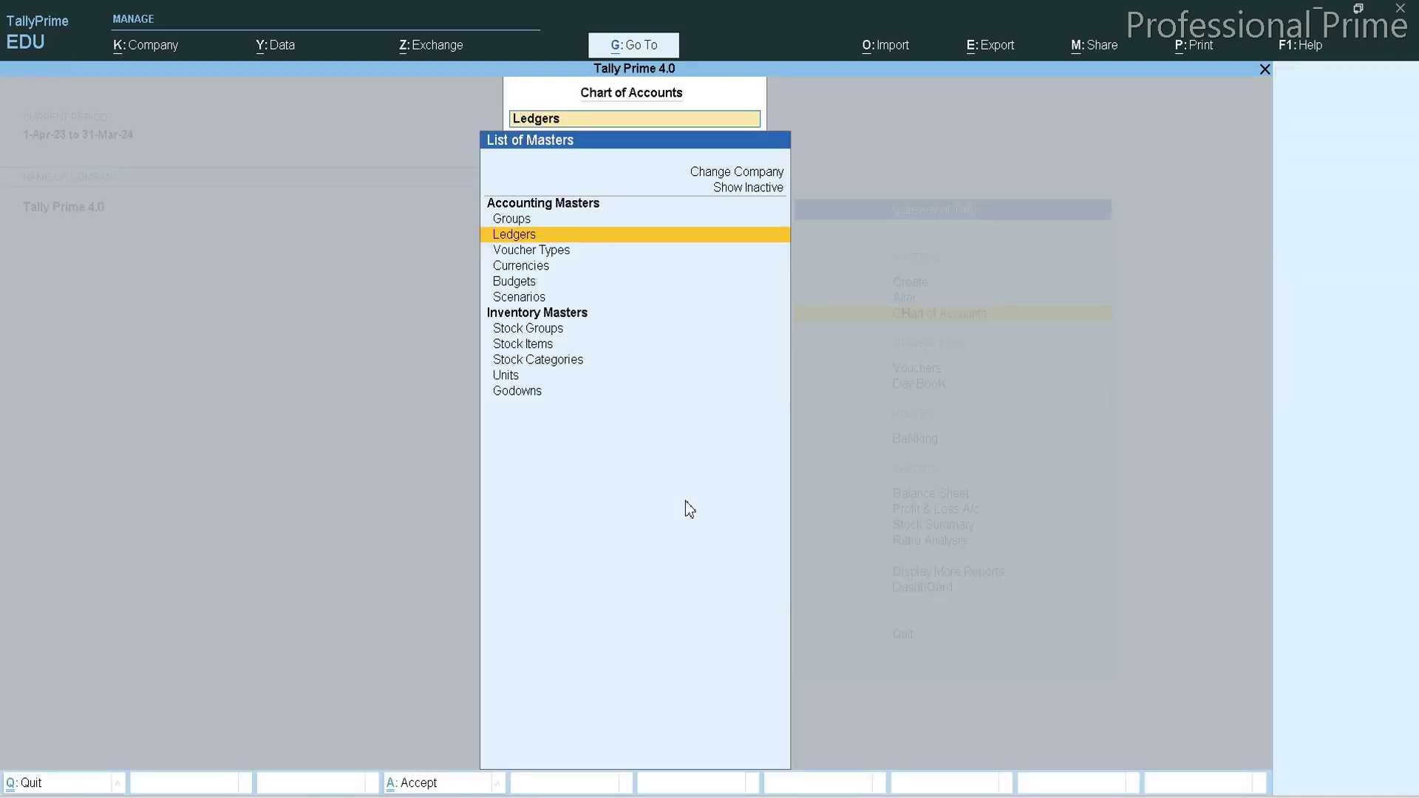
key(Down)
key(Down)
key(Down)
key(Down)
key(Down)
key(Down)
key(Return)
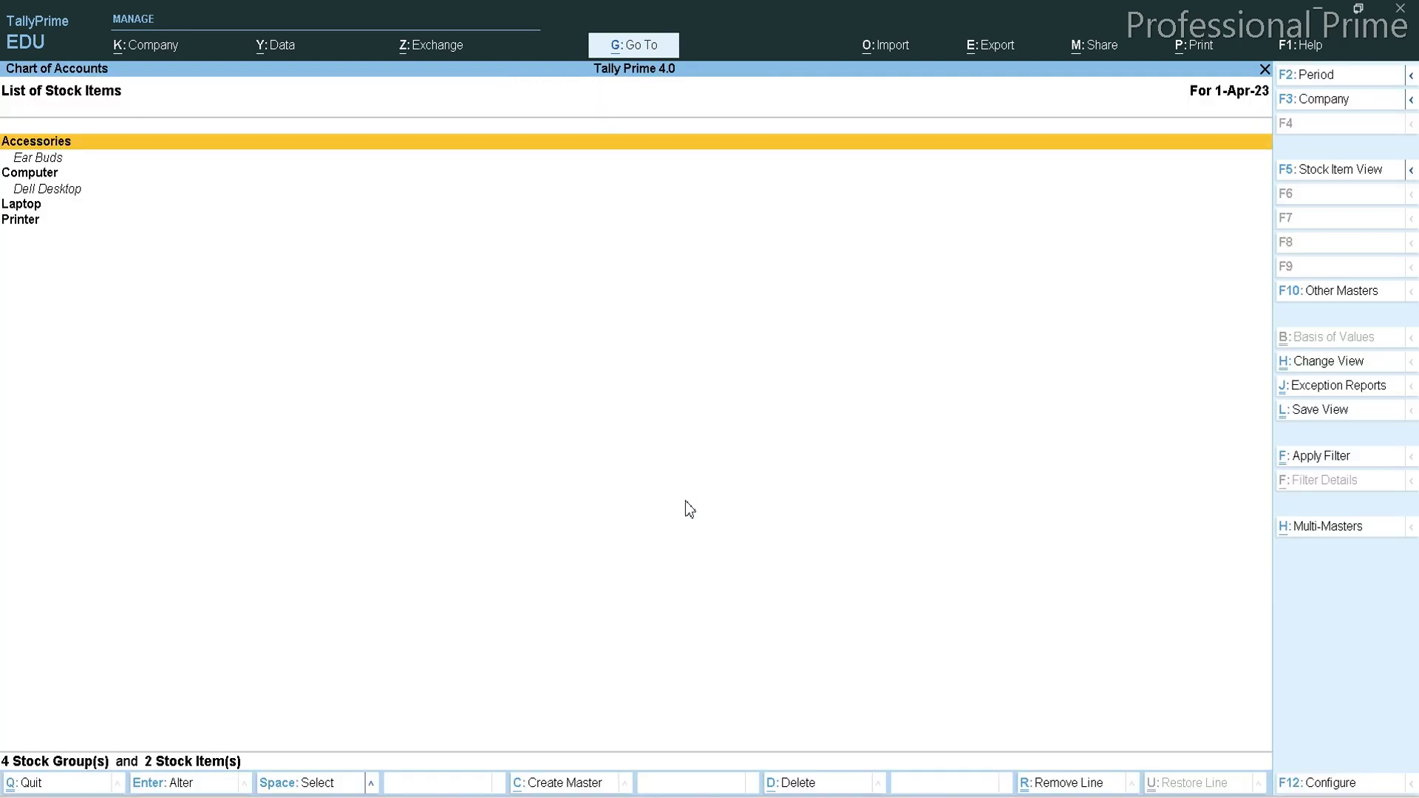
Start creating multiple stock items at once under the Accessories group.
click(1324, 531)
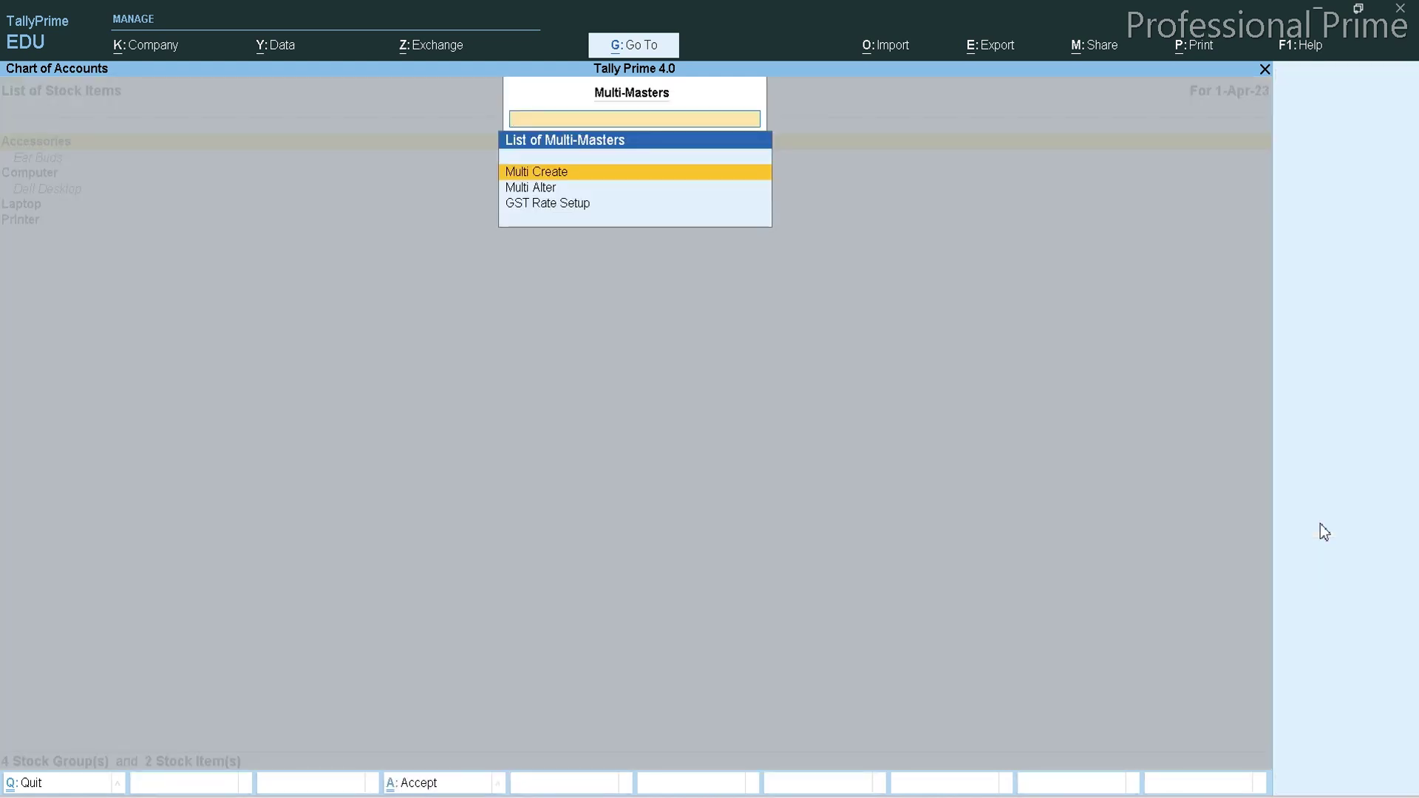
key(Return)
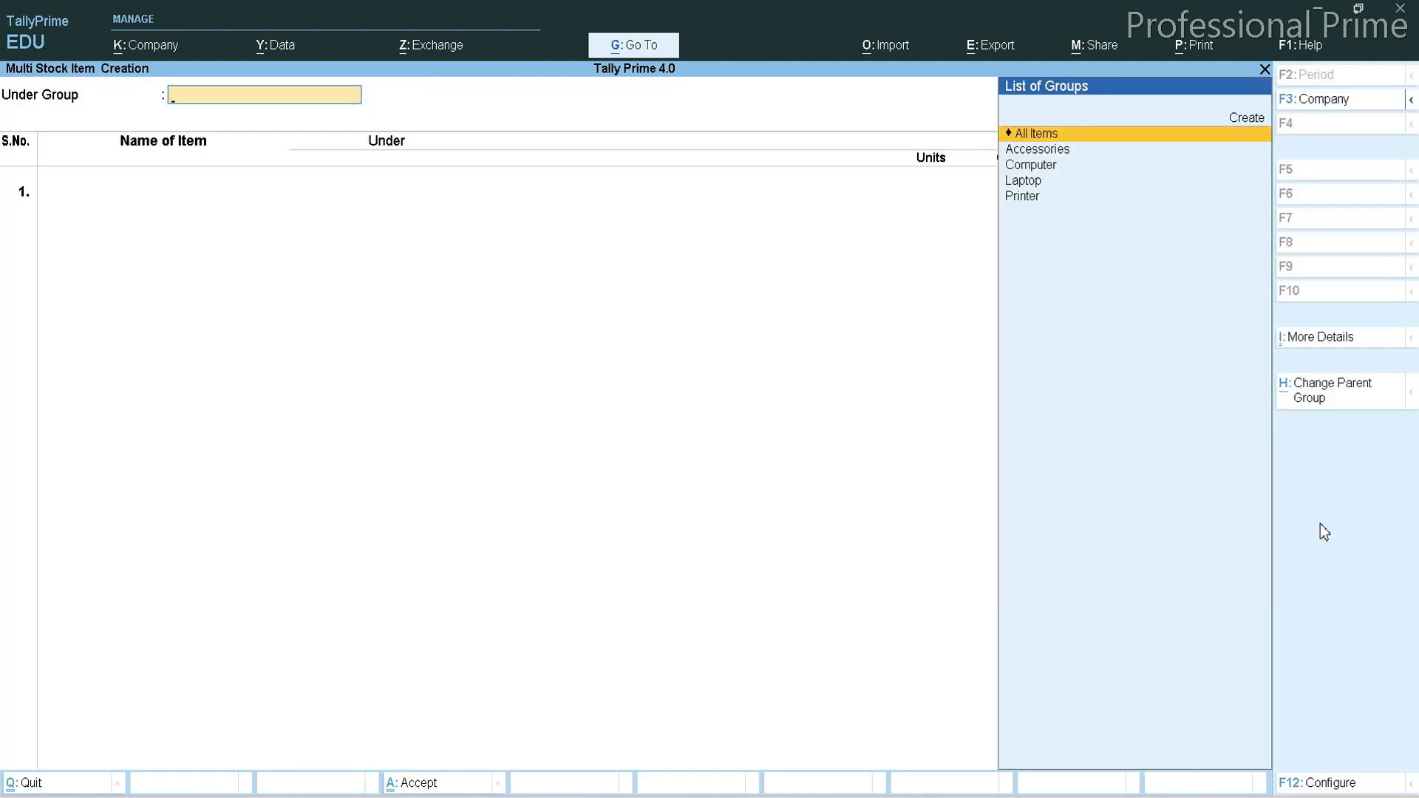
key(Down)
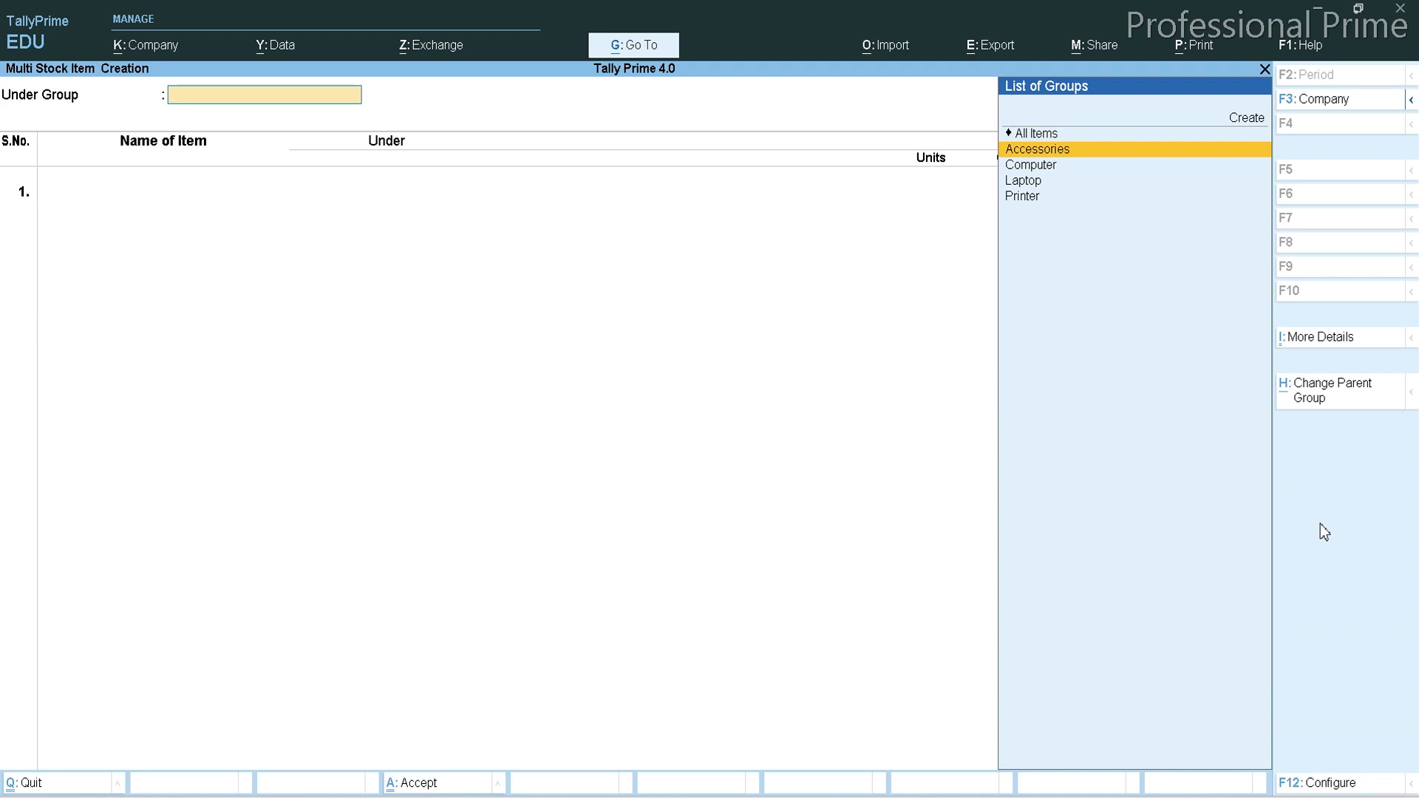
key(Return)
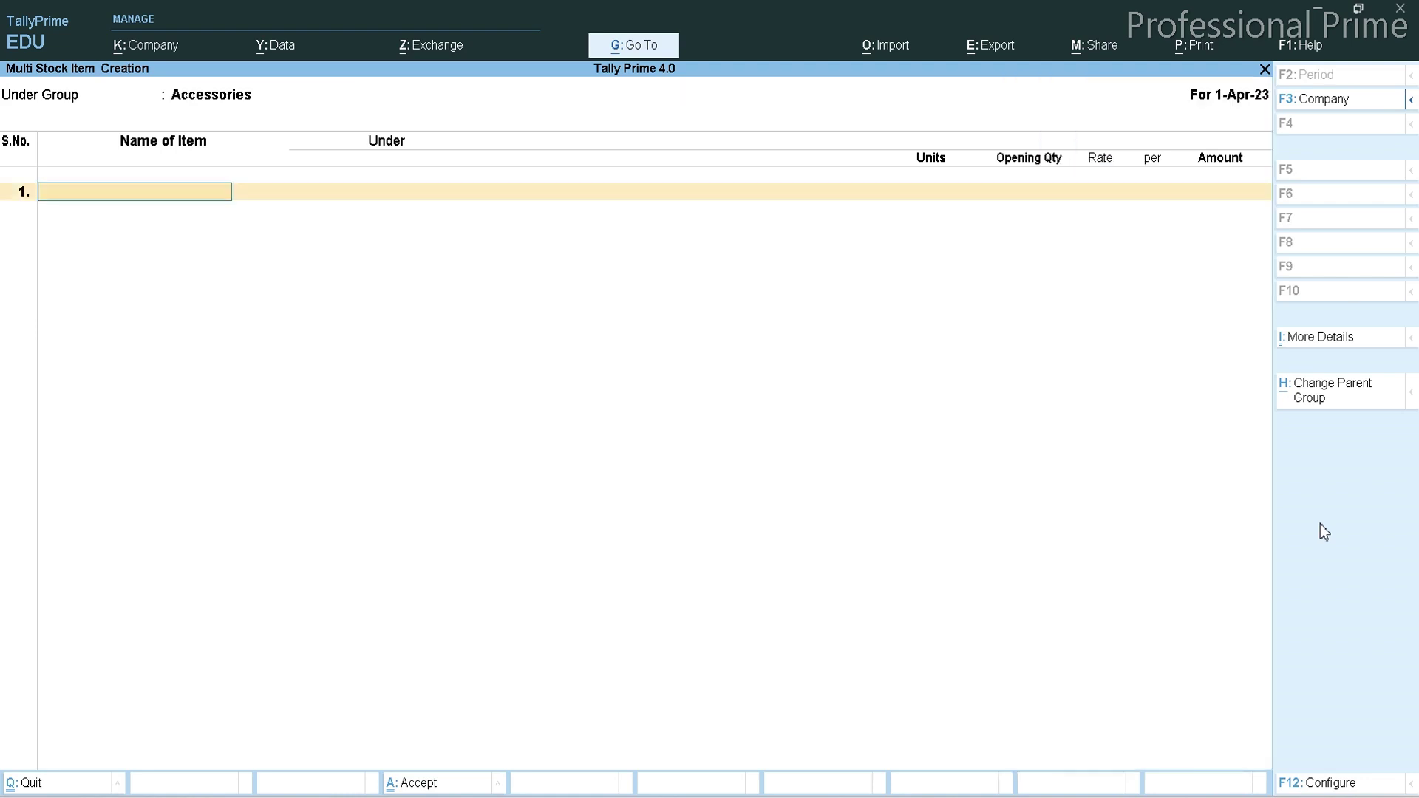
Add Hard Drive, copied from the Excel sheet, as the first Accessories item with unit PC and no opening quantity.
key(alt+Tab)
key(Up)
key(Up)
key(Up)
key(Up)
key(Up)
key(Up)
key(Up)
key(Up)
key(Up)
key(Up)
key(Up)
key(Up)
key(Up)
key(Up)
key(Up)
key(Up)
key(Up)
key(Up)
key(Up)
key(Up)
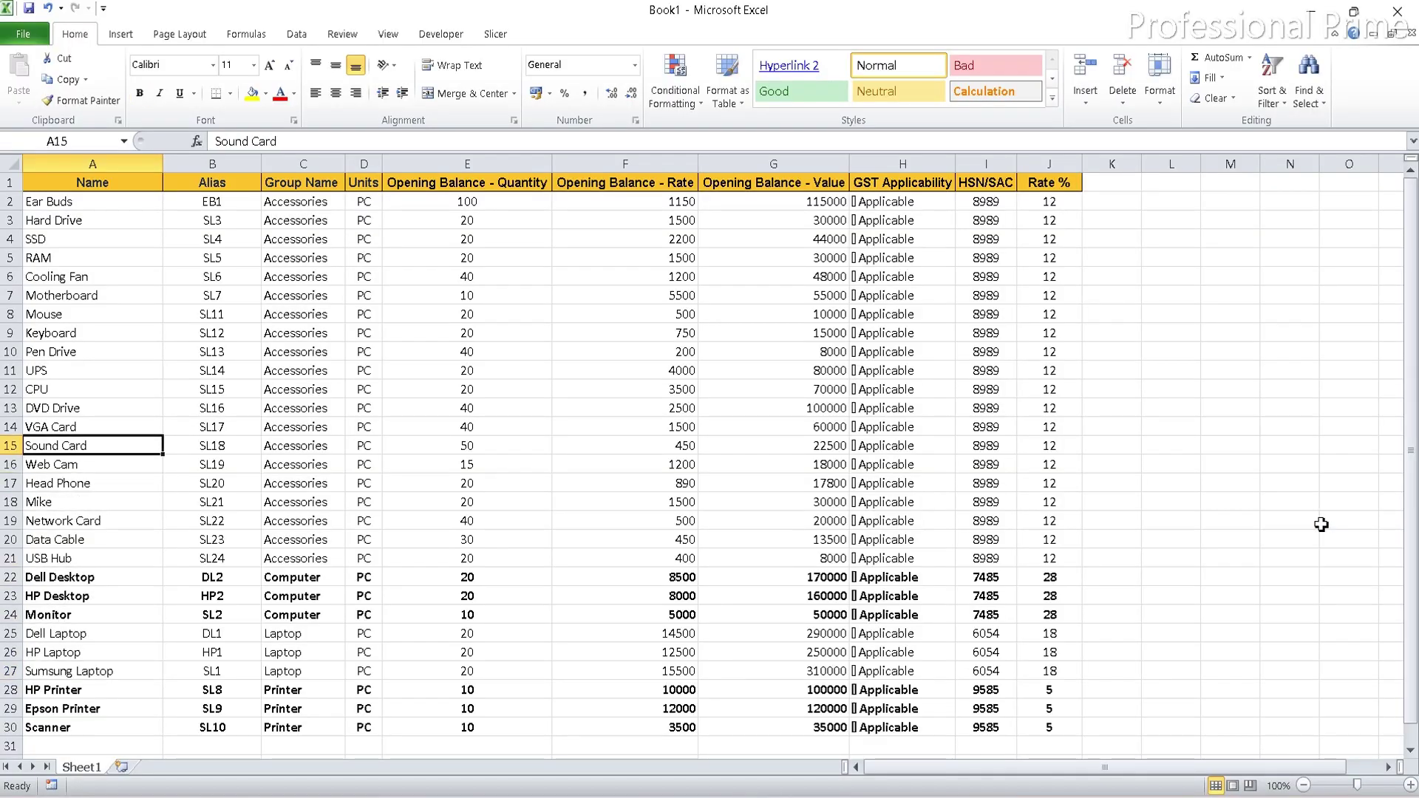
key(ctrl+c)
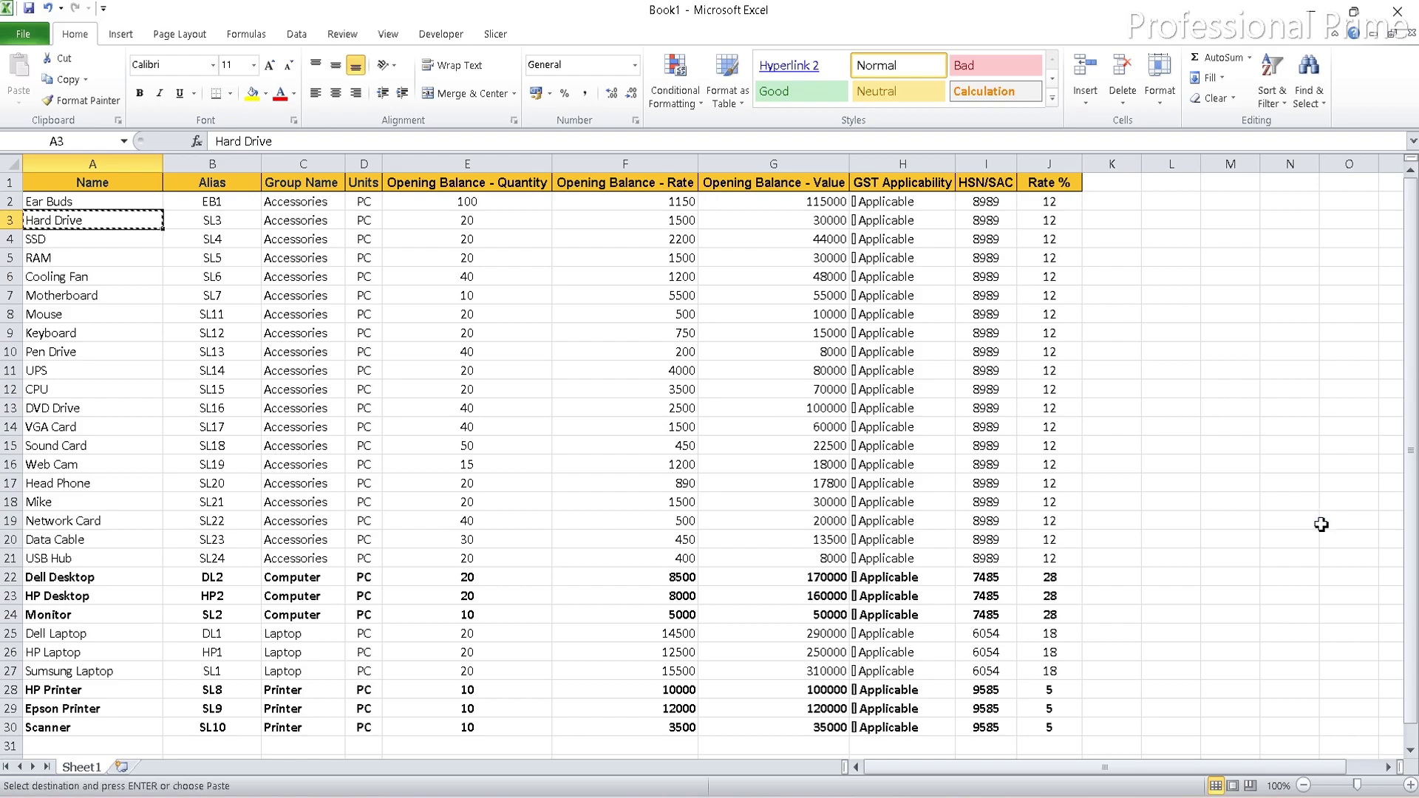
key(alt+Tab)
key(ctrl+alt+v)
key(Return)
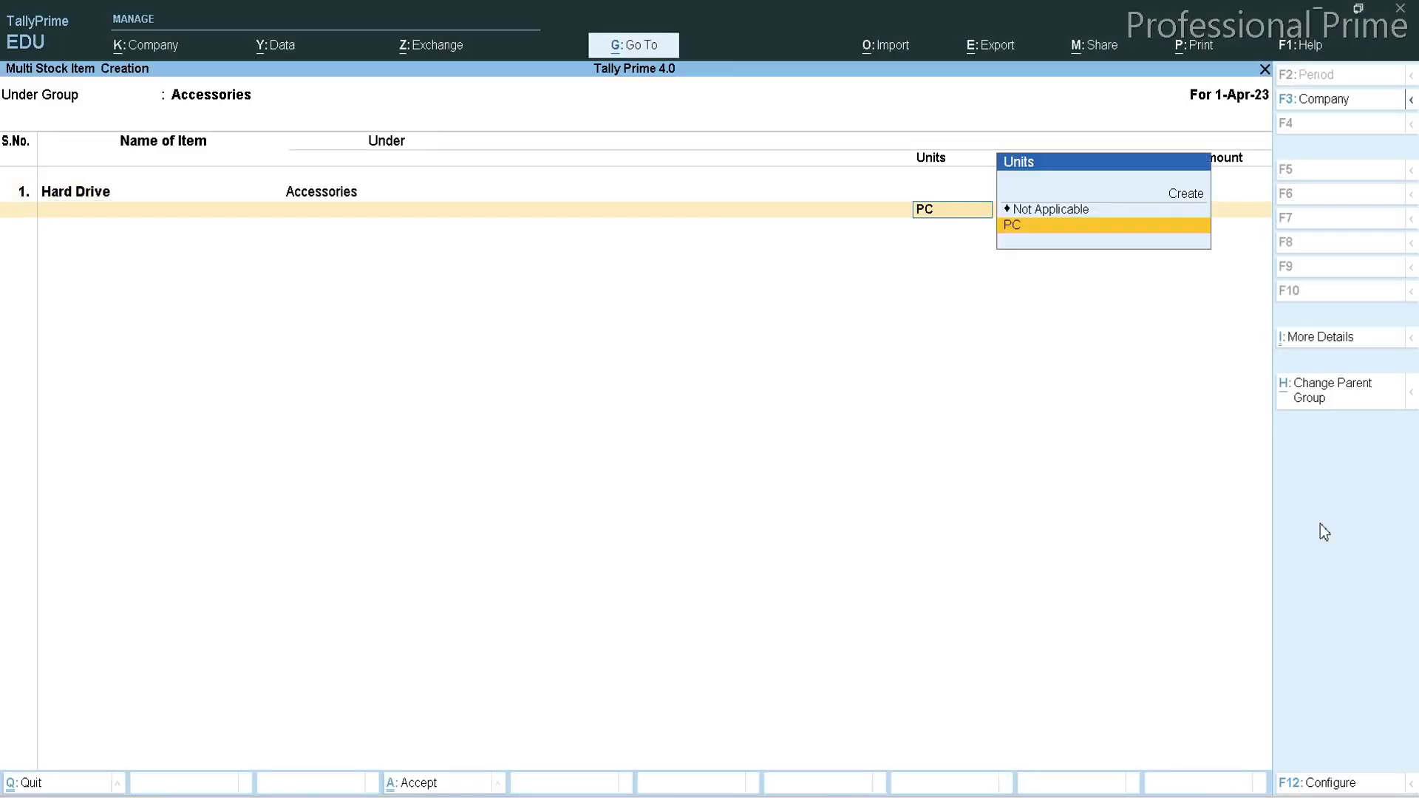
key(Return)
key(Return)
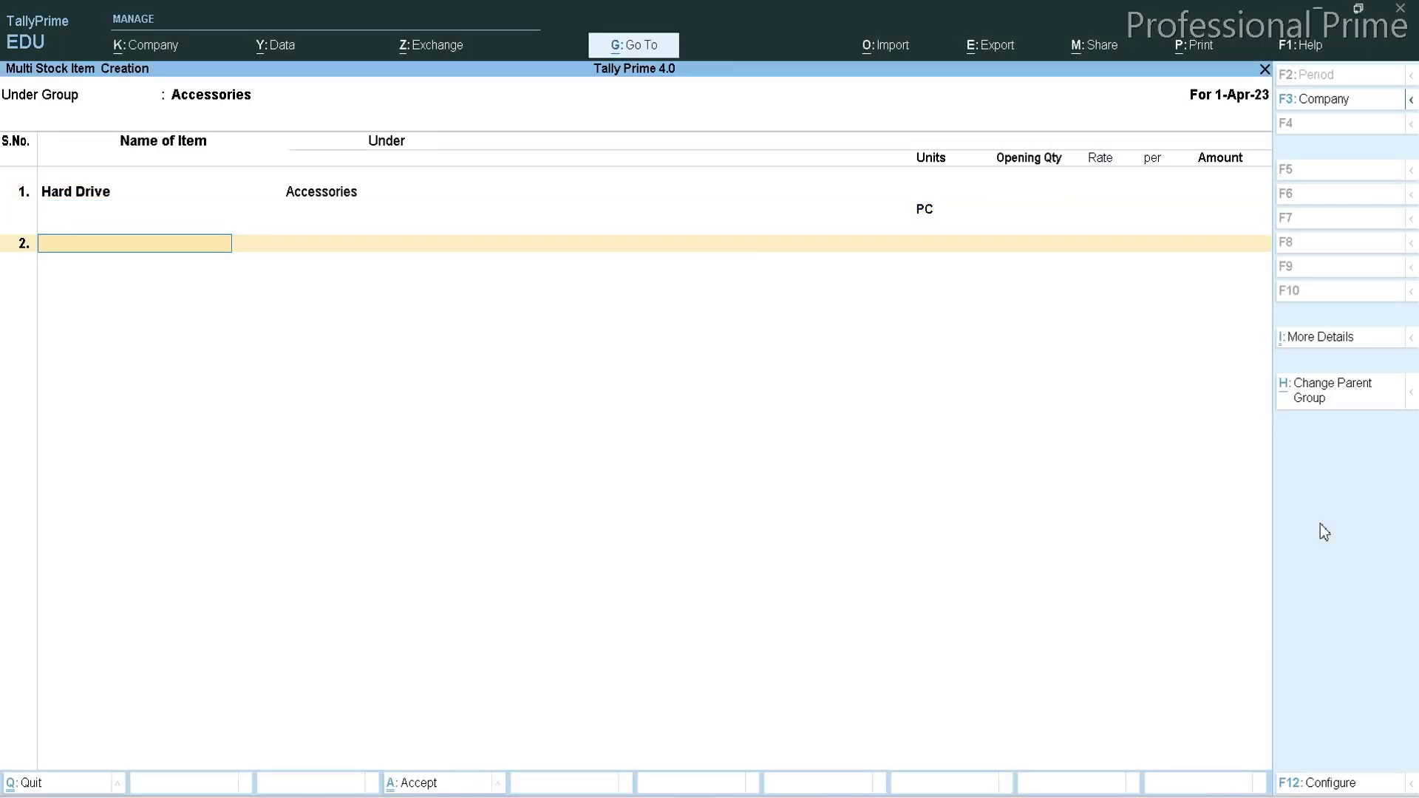
Add SSD, copied from the Excel sheet, as the second Accessories item with unit PC.
key(alt+Tab)
key(Down)
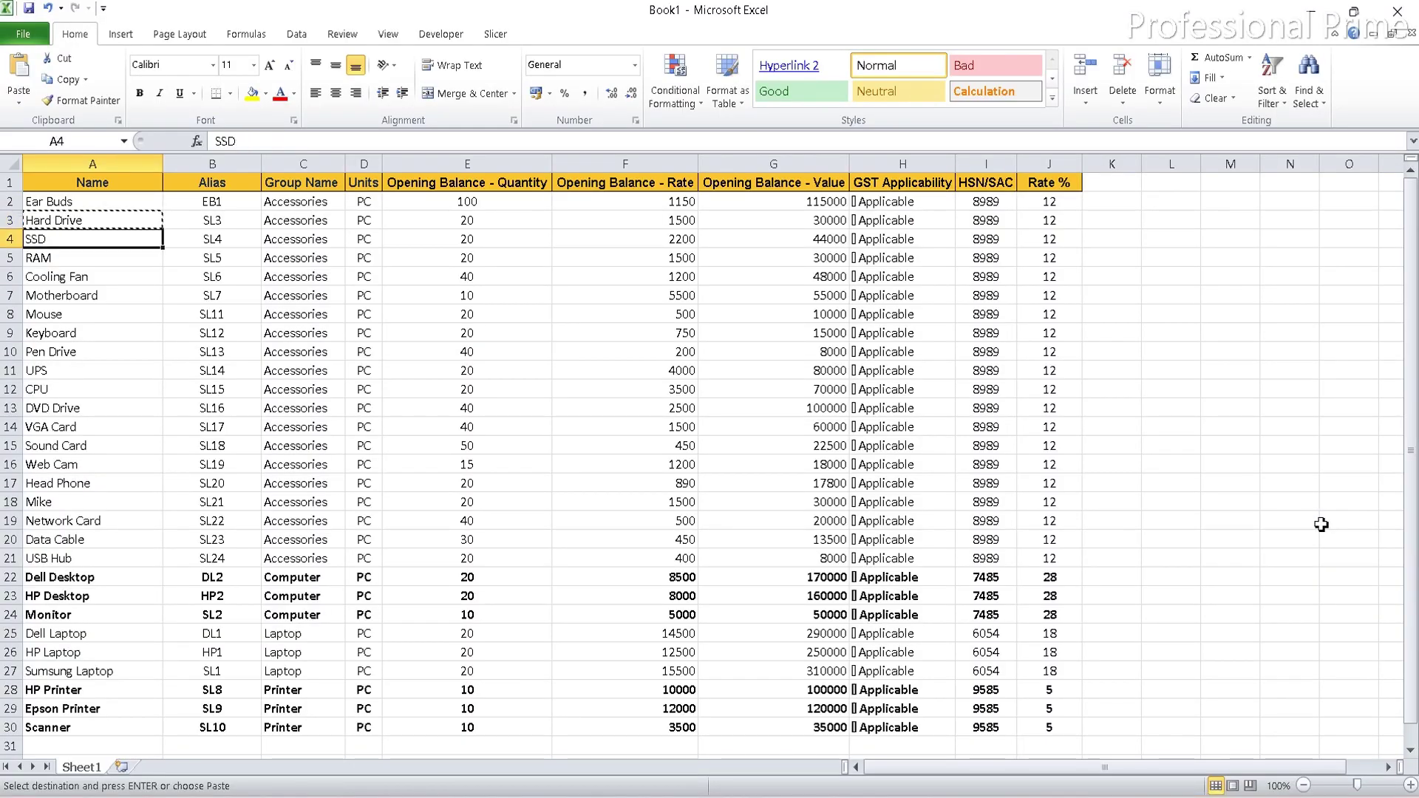
key(ctrl+c)
key(alt+Tab)
key(ctrl+alt+v)
key(Return)
key(Return)
key(Return)
key(Return)
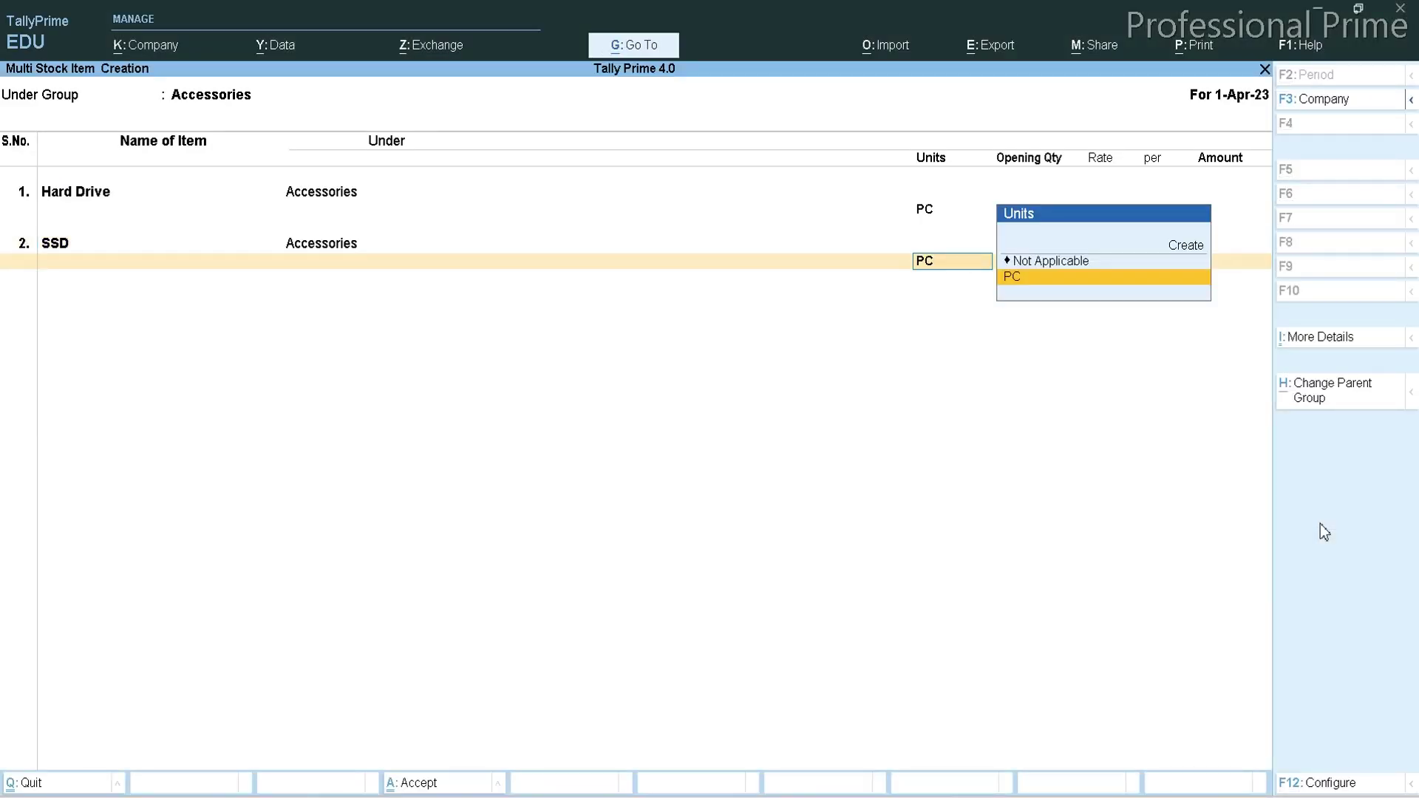
Add RAM, copied from the Excel sheet, as the third Accessories item with unit PC.
key(Down)
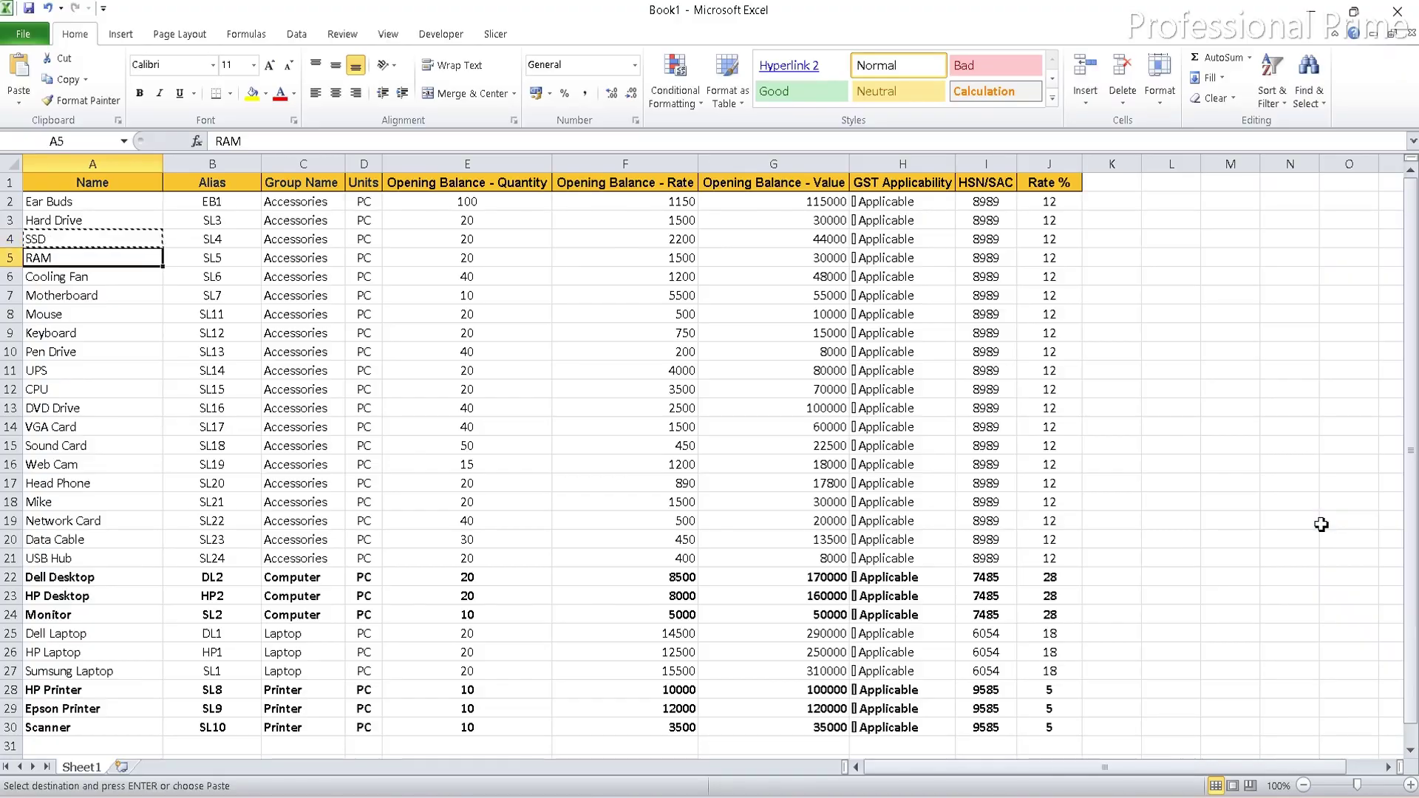
key(ctrl+c)
key(alt+Tab)
key(ctrl+v)
key(Return)
key(Return)
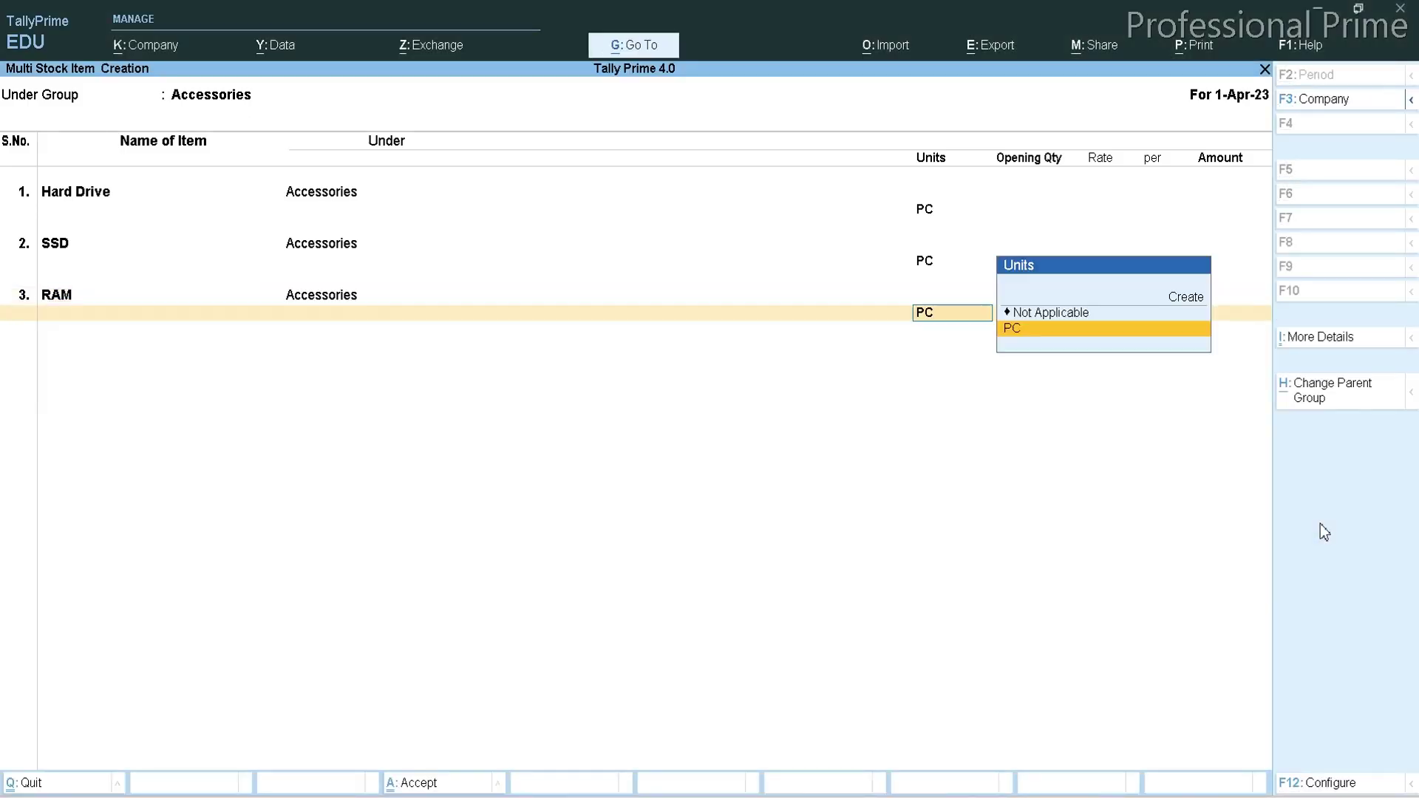
key(Return)
key(alt+Tab)
key(alt+Tab)
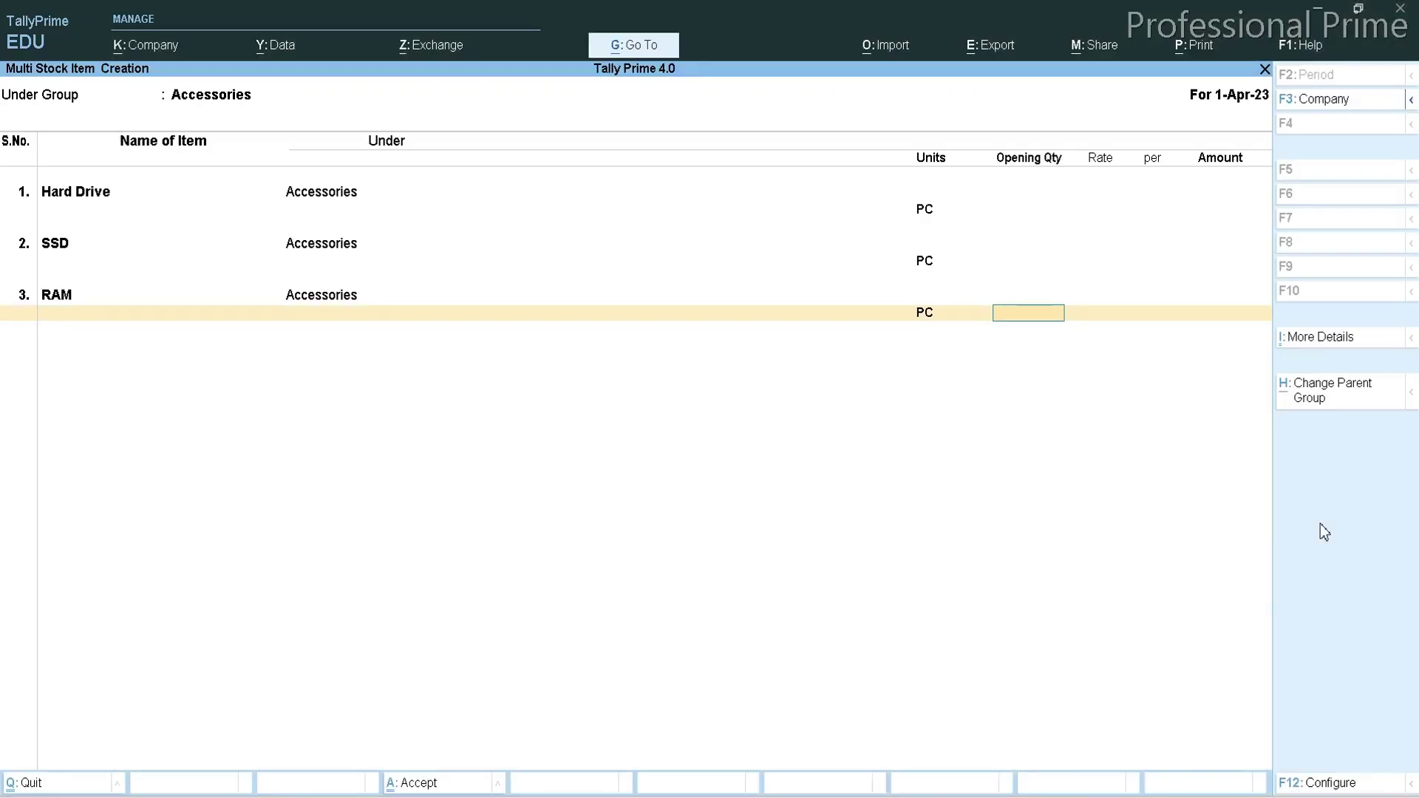
Add Cooling Fan, copied from the Excel sheet, as the fourth Accessories item with unit PC and no opening quantity.
key(Return)
key(alt+Tab)
key(Down)
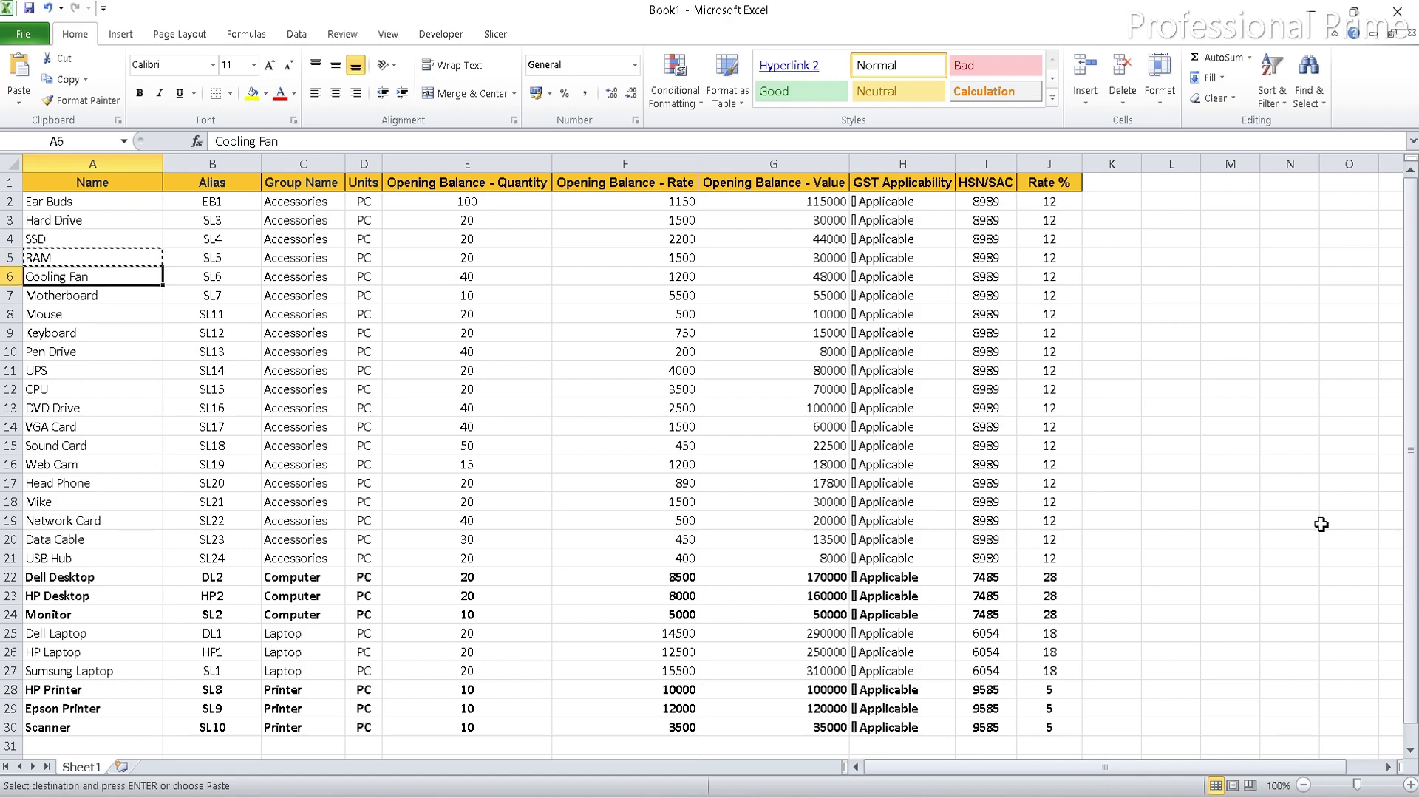
key(ctrl+c)
key(alt+Tab)
key(ctrl+v)
key(Return)
key(Return)
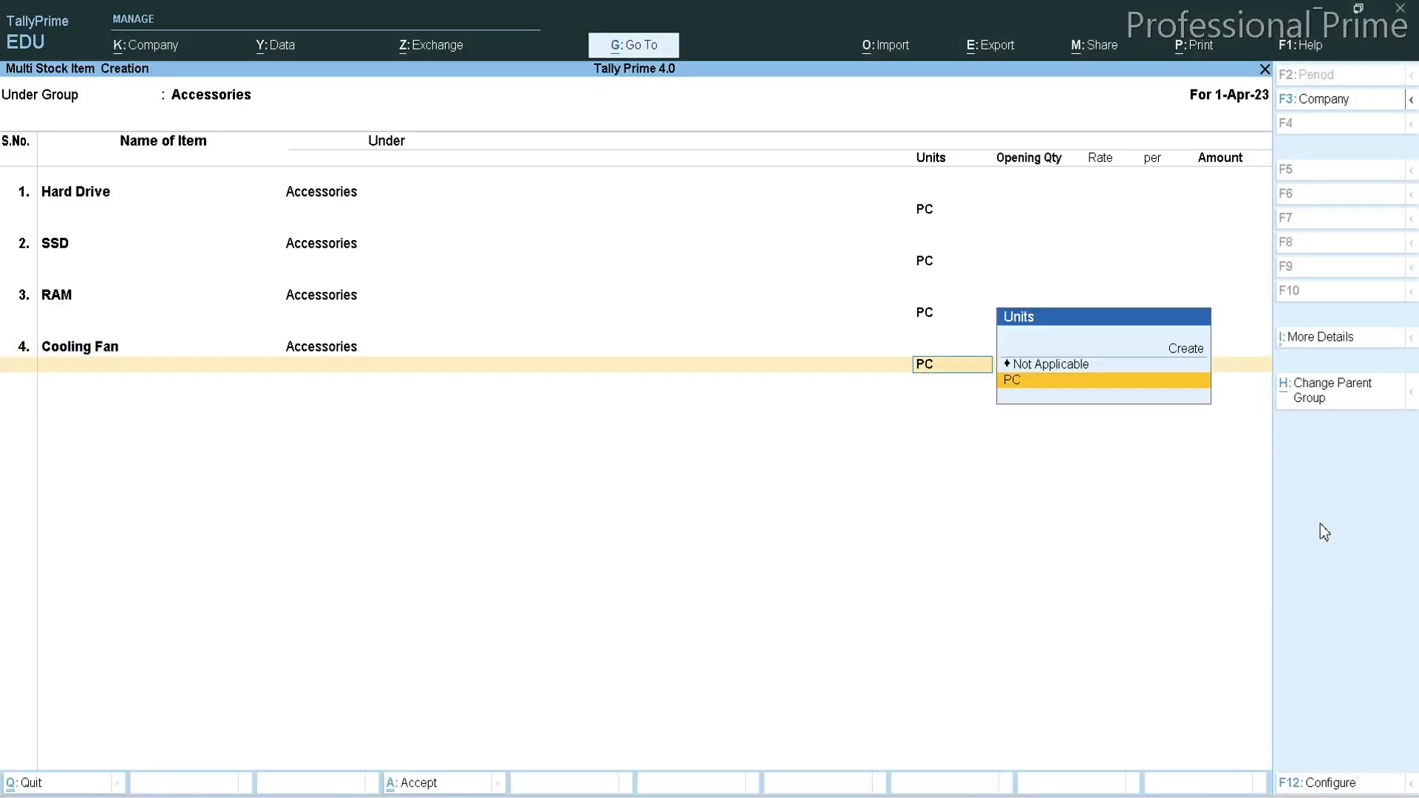
key(Return)
key(Return)
Add Motherboard, copied from the Excel sheet, as the fifth Accessories item with unit PC and no opening quantity.
key(alt+Tab)
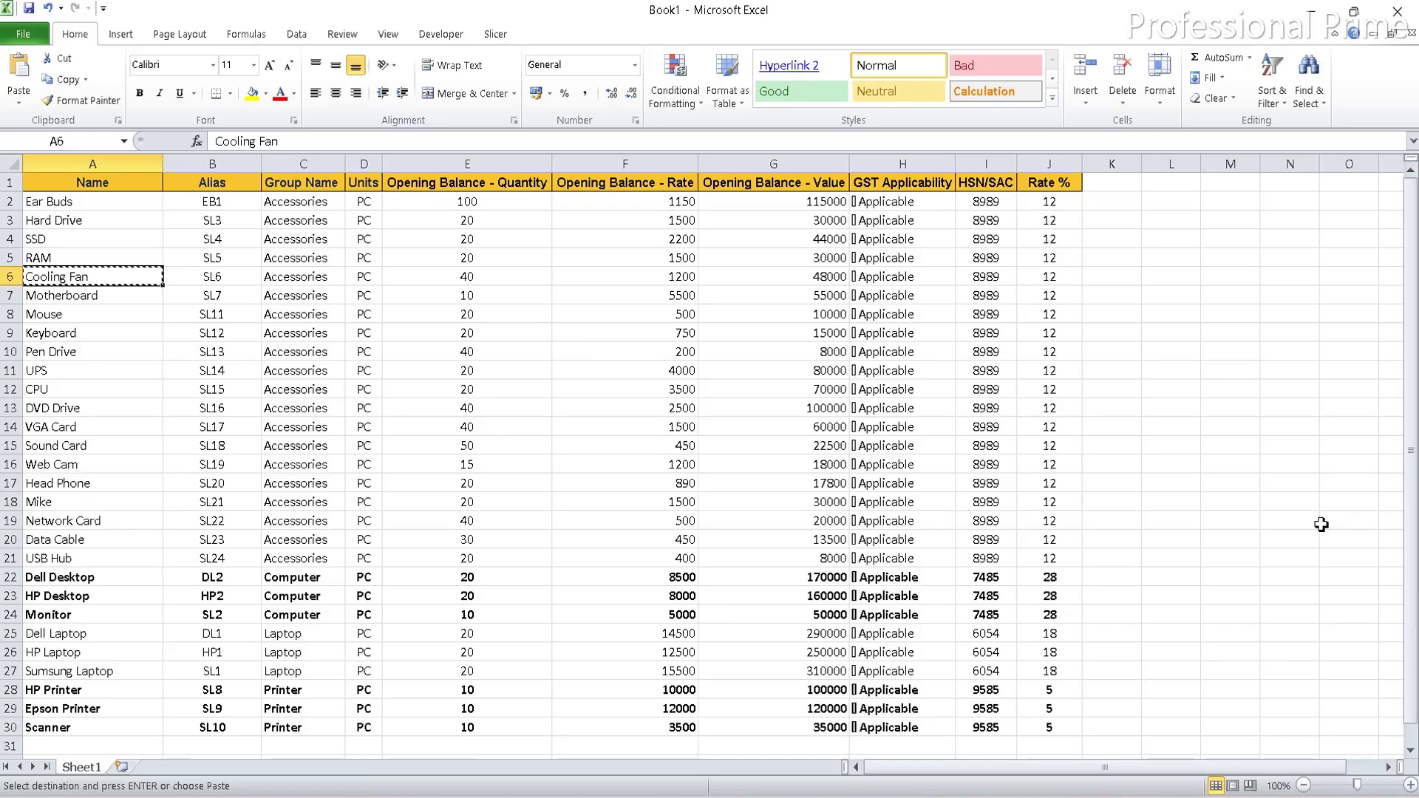
key(Down)
key(ctrl+c)
key(alt+Tab)
key(ctrl+v)
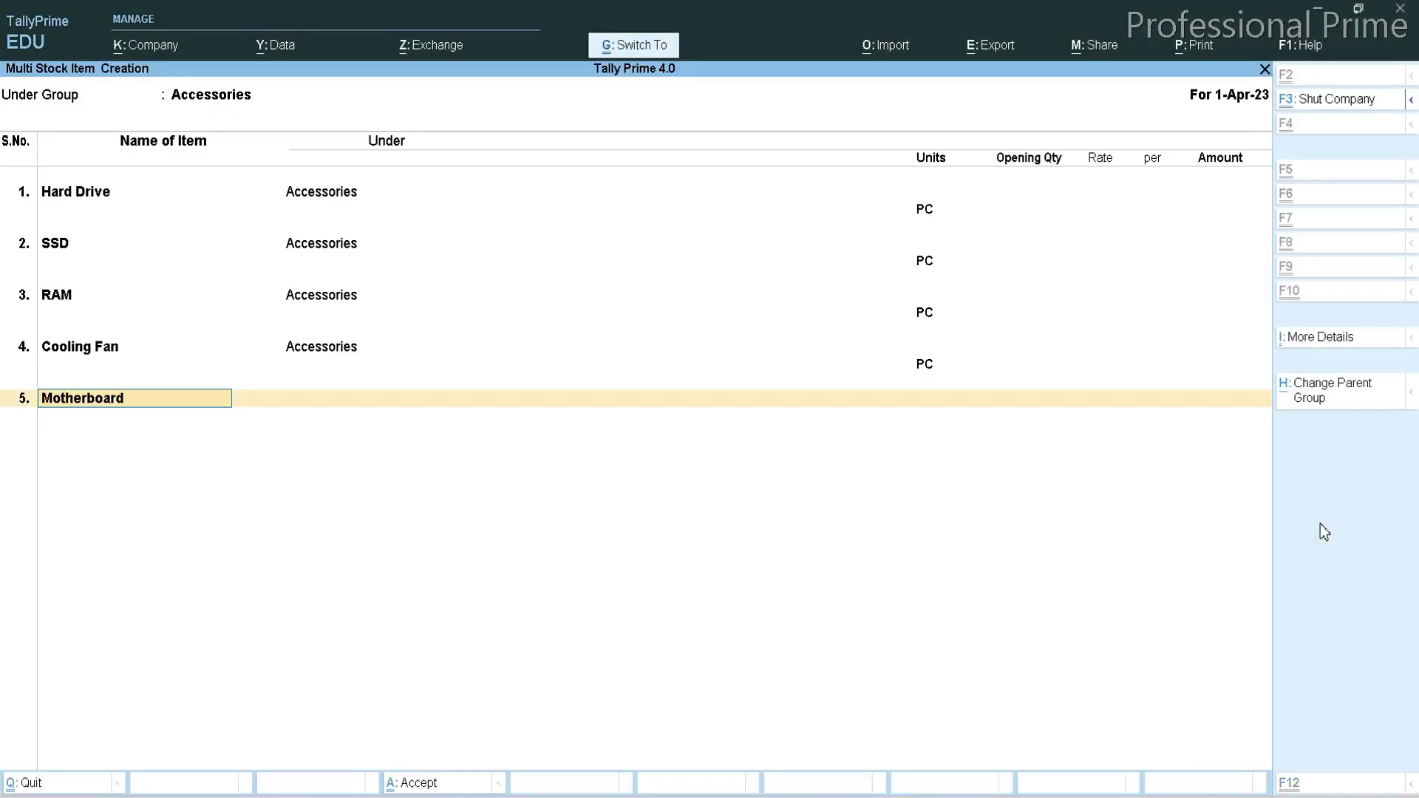
key(Return)
key(Return)
key(Return)
key(Return)
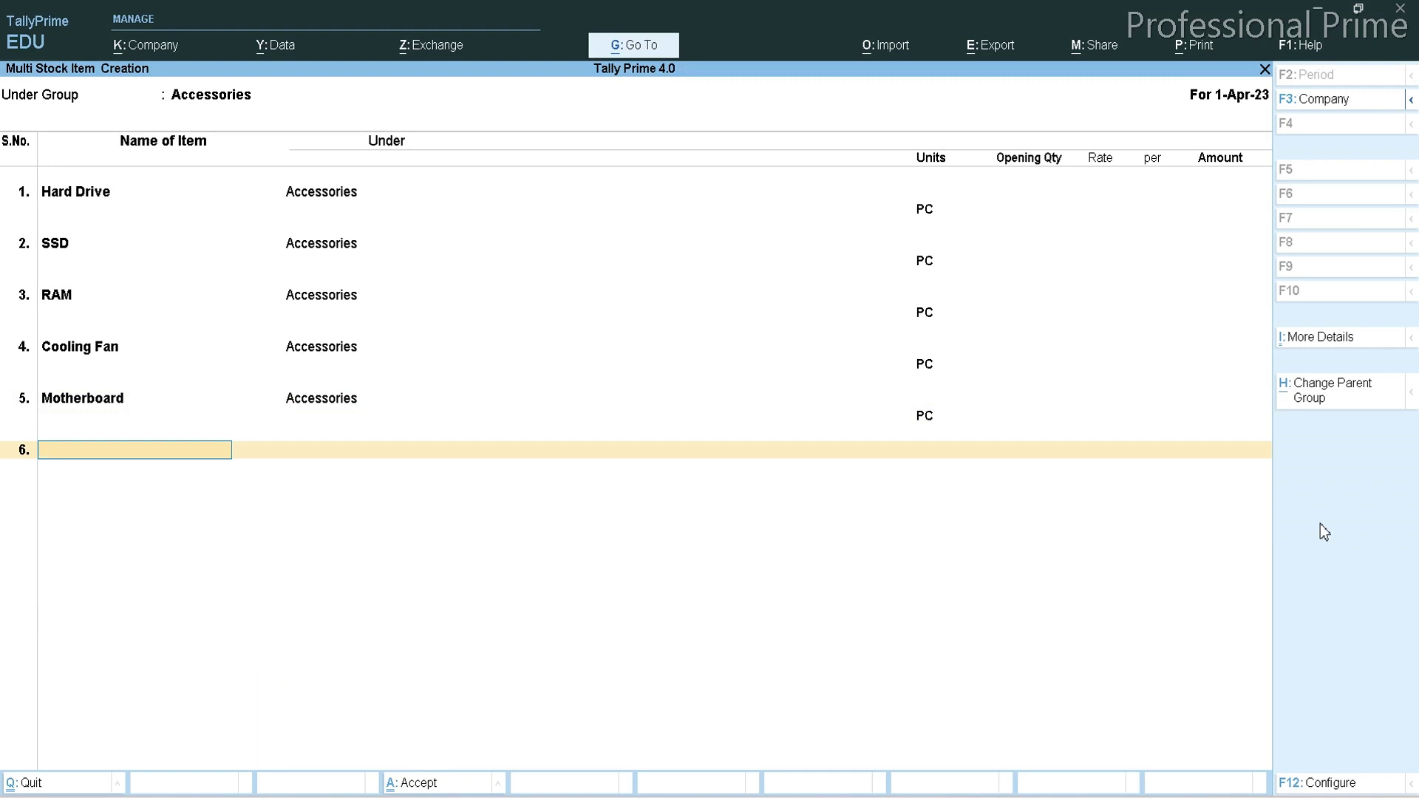
Add Mouse, copied from the Excel sheet, as the sixth Accessories item with unit PC and save the list of new items.
key(alt+Tab)
key(Down)
key(ctrl+c)
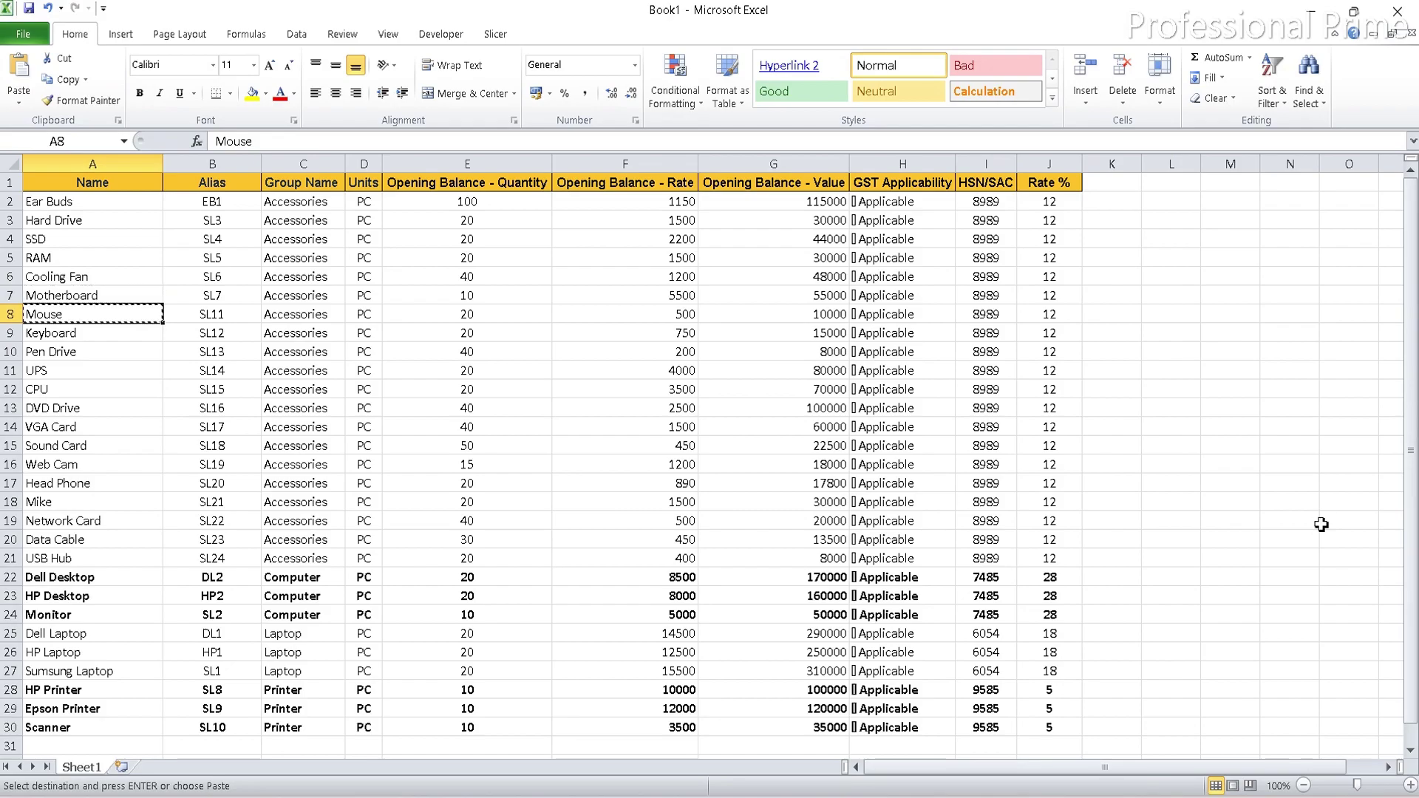
key(alt+Tab)
key(ctrl+v)
key(Return)
key(Return)
key(Return)
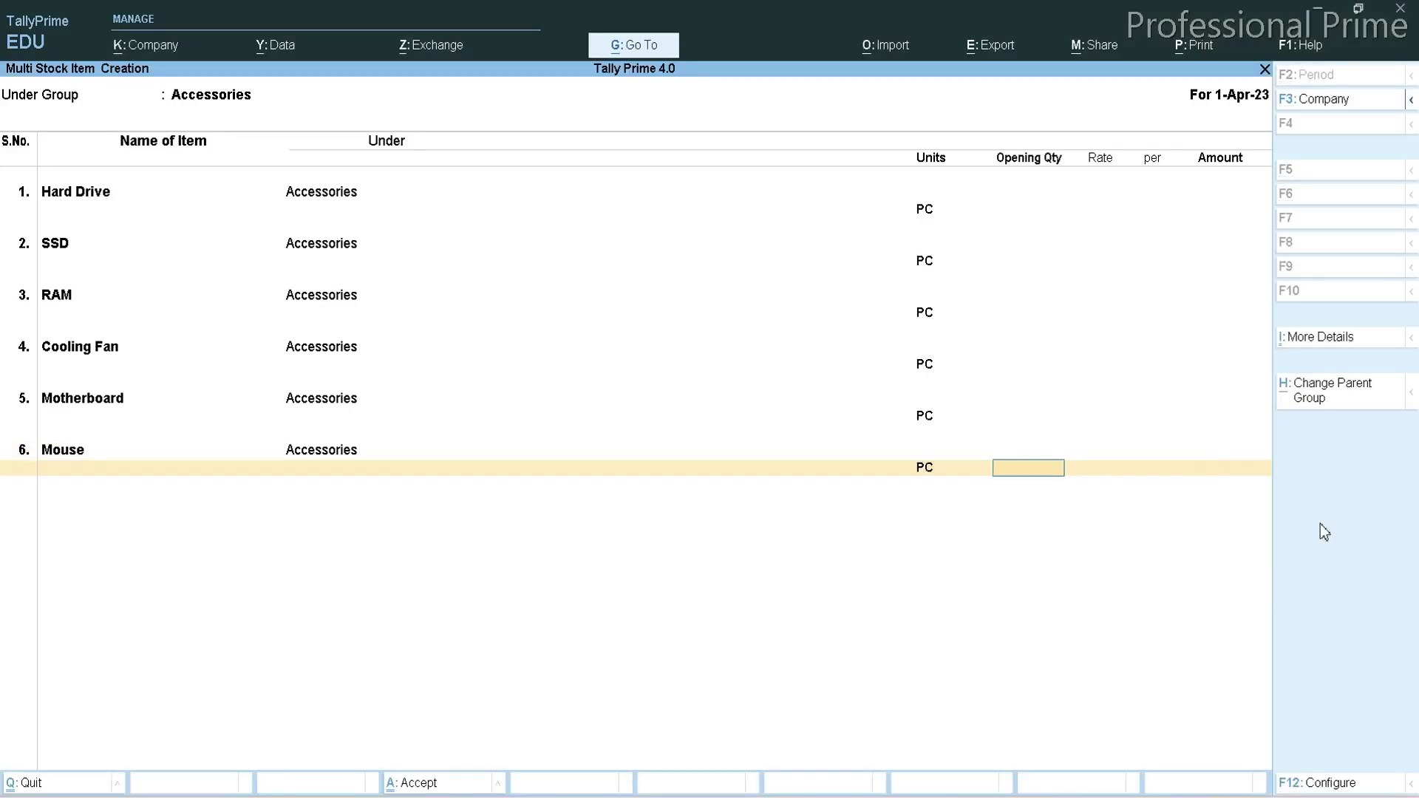
key(Return)
key(Return)
key(Return)
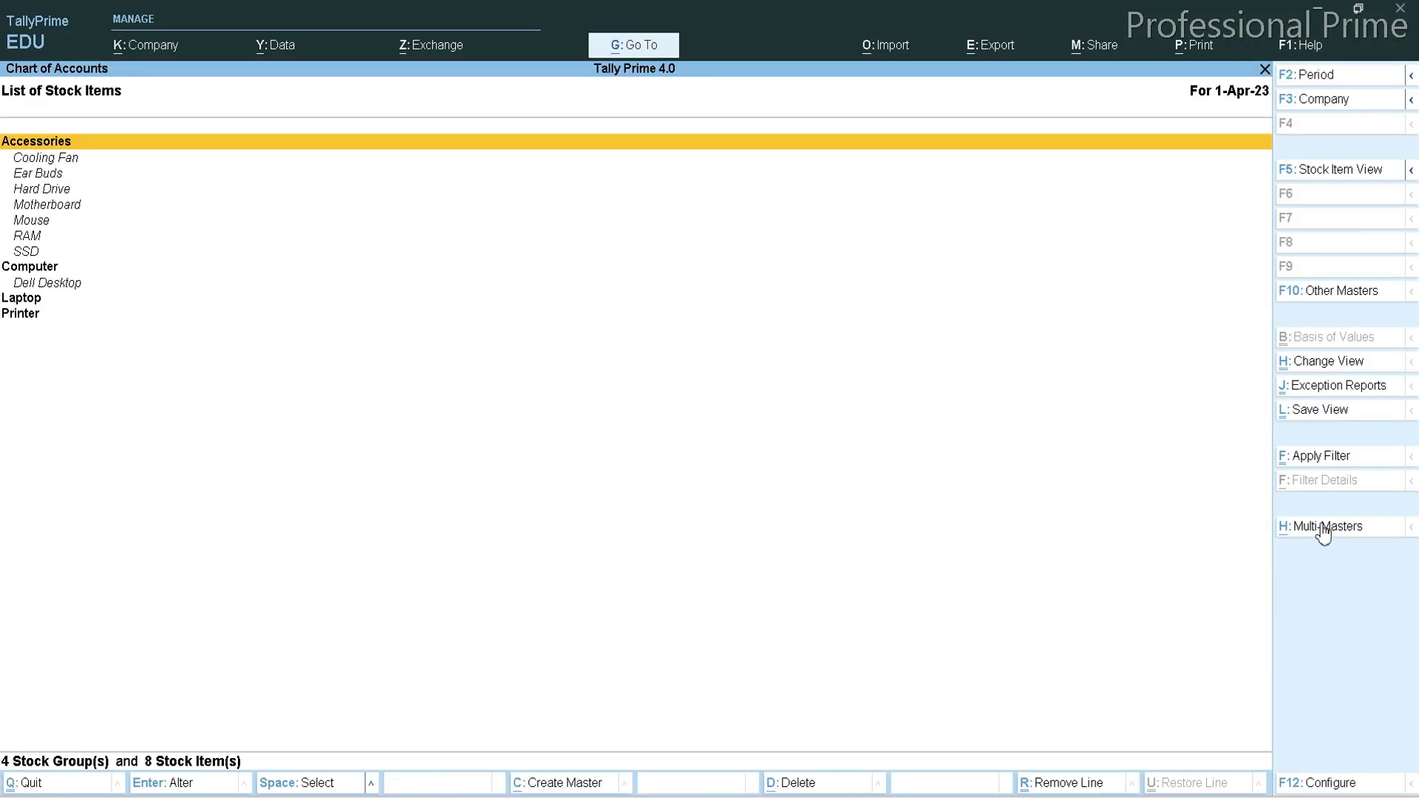
Open the Accessories items from Cooling Fan through RAM one by one to check their HSN/SAC and GST rate details, discarding any changes.
key(Down)
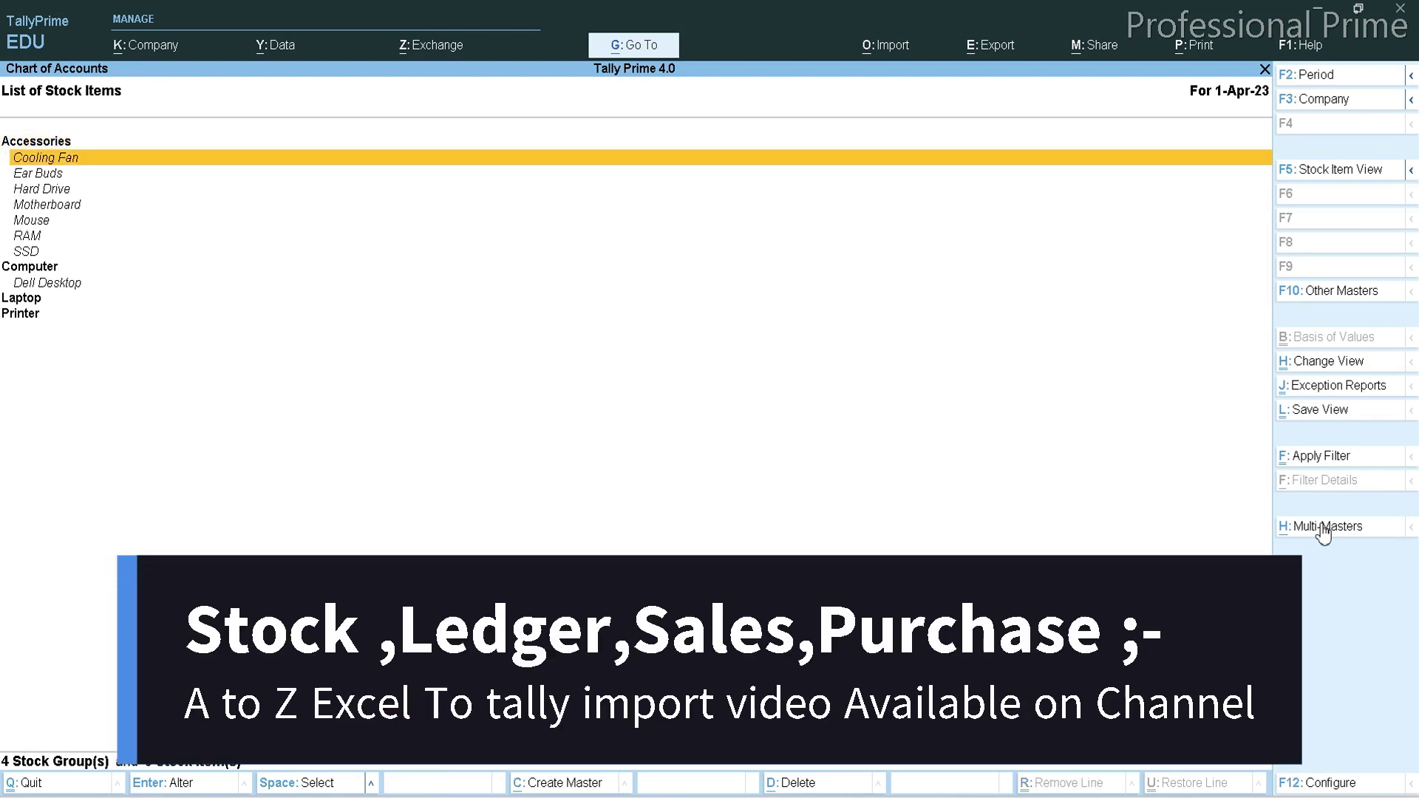
key(Return)
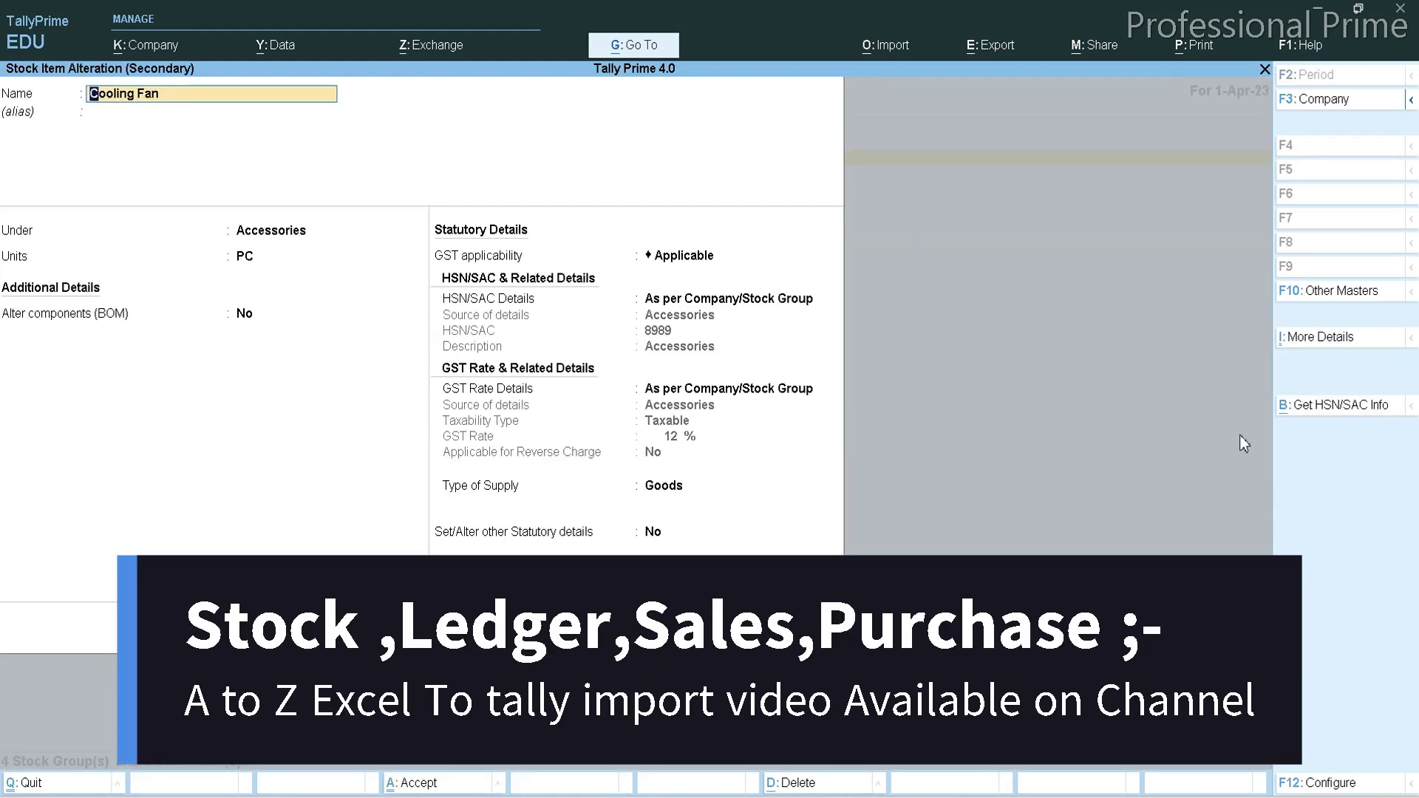
key(BackSpace)
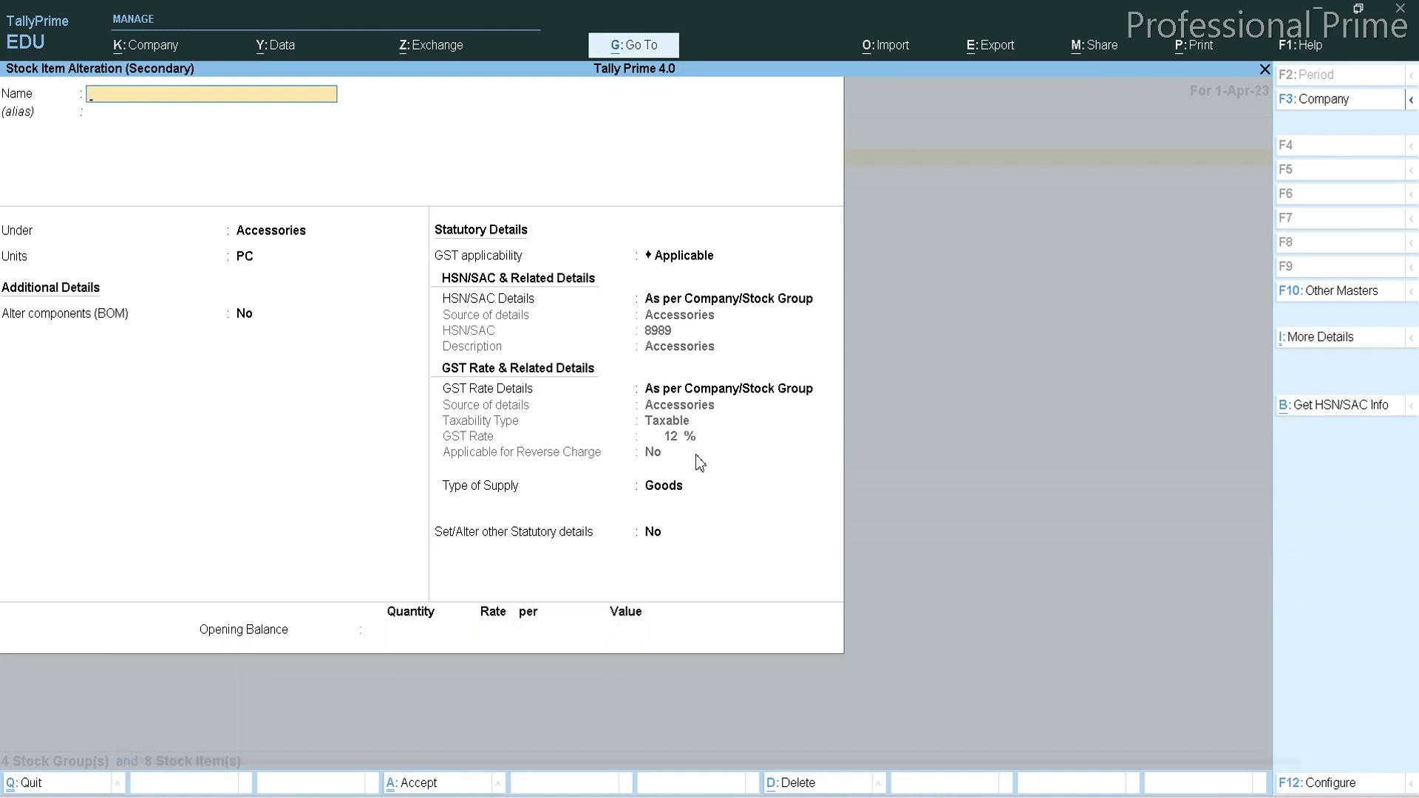
key(Escape)
key(Return)
key(Down)
key(Return)
key(BackSpace)
key(Escape)
key(Return)
key(Down)
key(Return)
key(BackSpace)
key(Escape)
key(Return)
key(Down)
key(Return)
key(BackSpace)
key(Escape)
key(Return)
key(Down)
key(Return)
key(Escape)
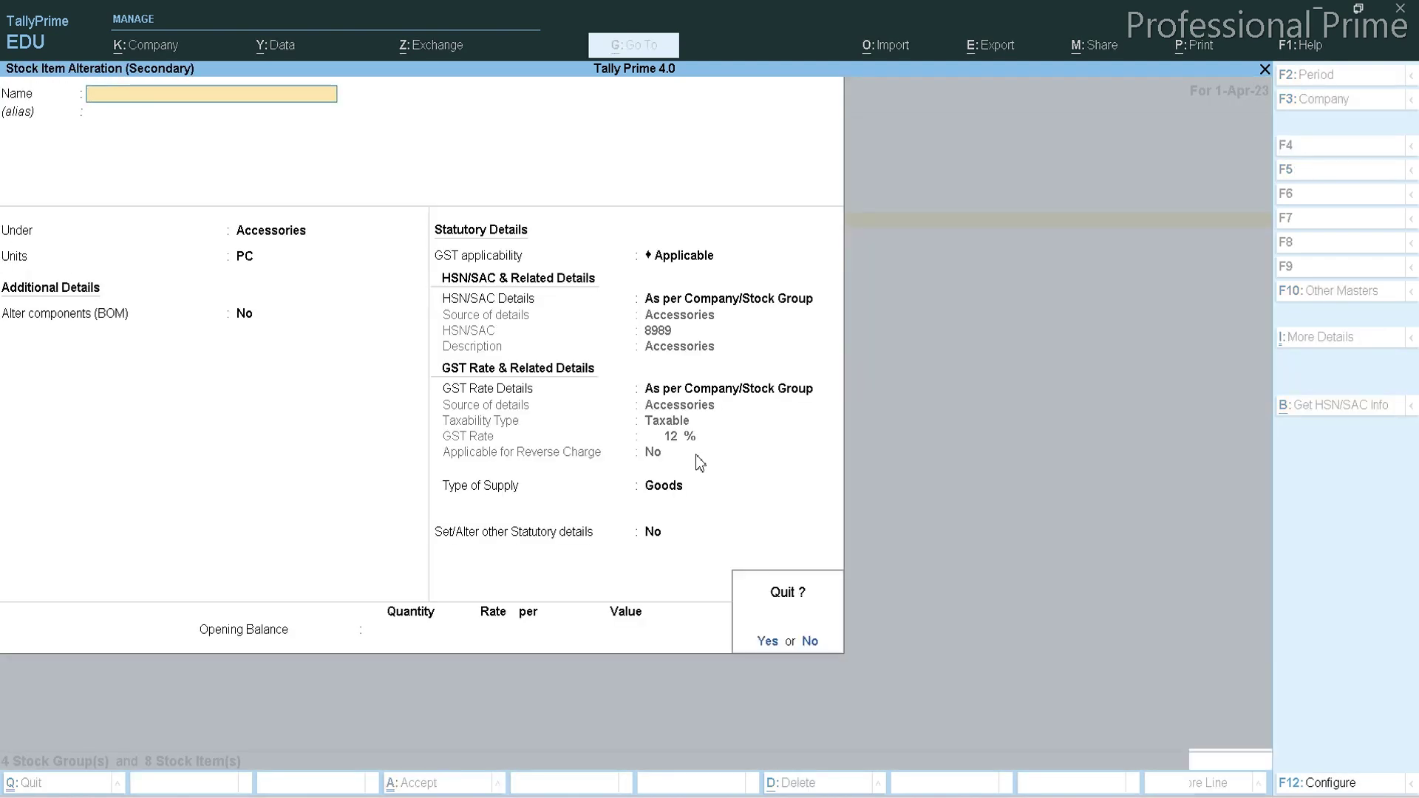
key(Return)
key(Down)
key(Return)
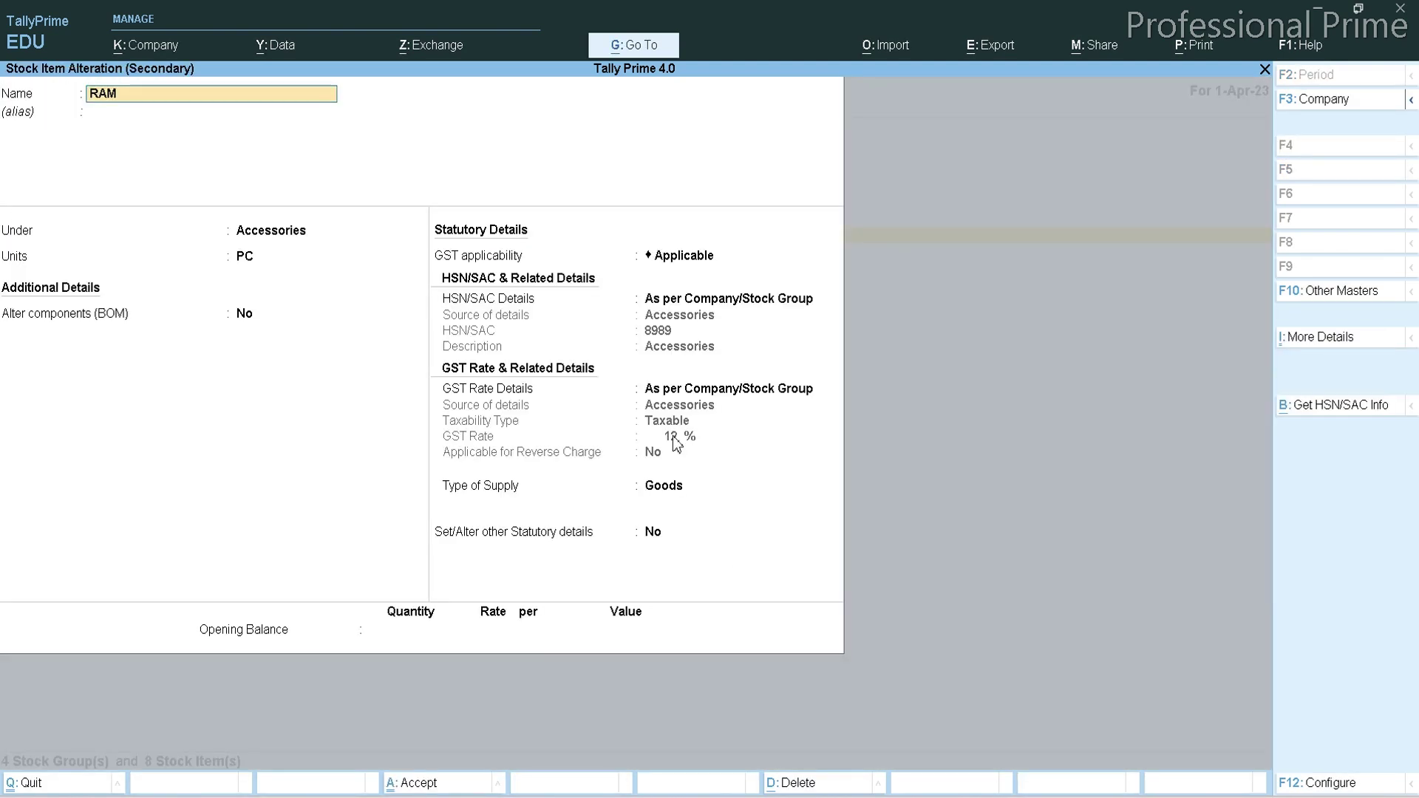
key(Escape)
key(Return)
key(Down)
key(Down)
key(Down)
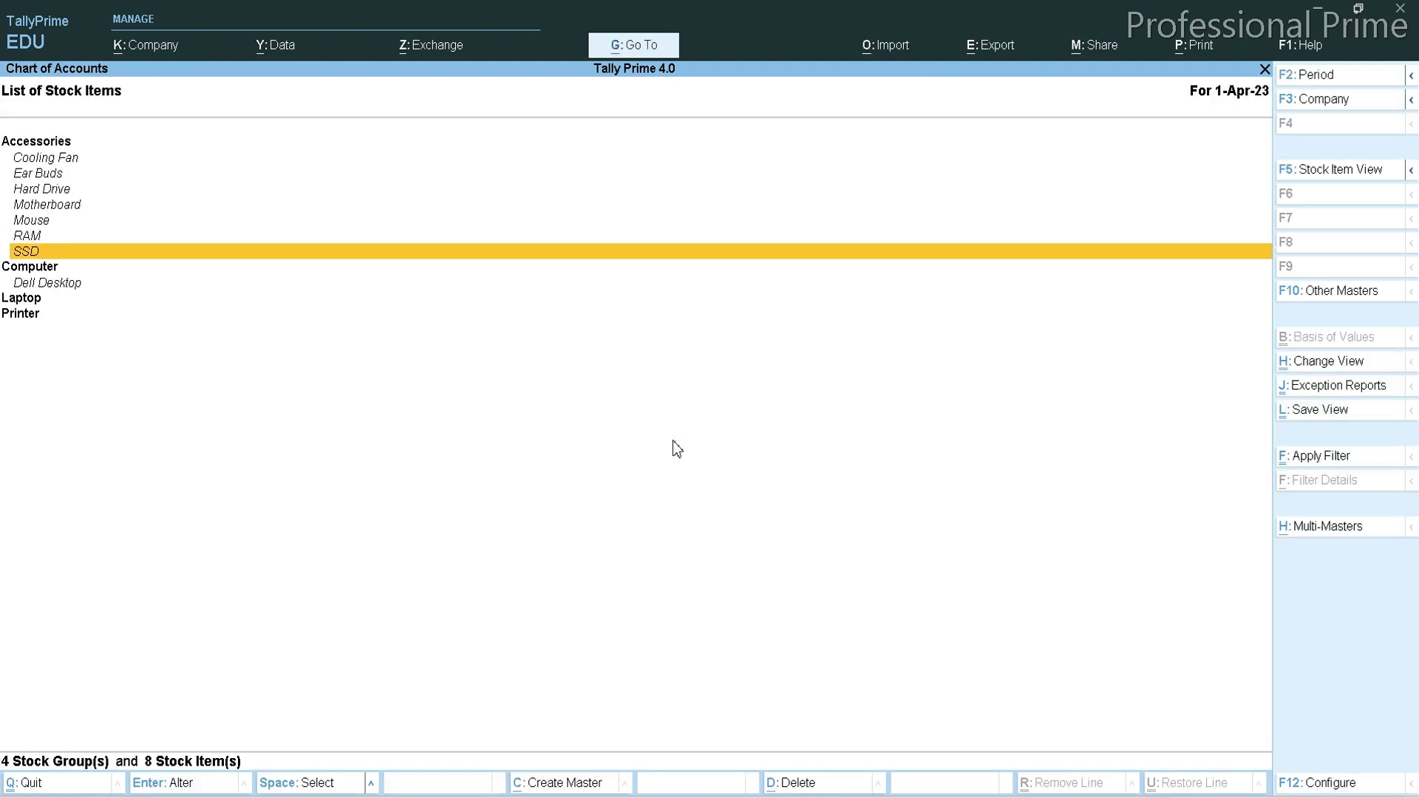
Start creating multiple stock items at once under the Computer group.
click(1313, 529)
key(Return)
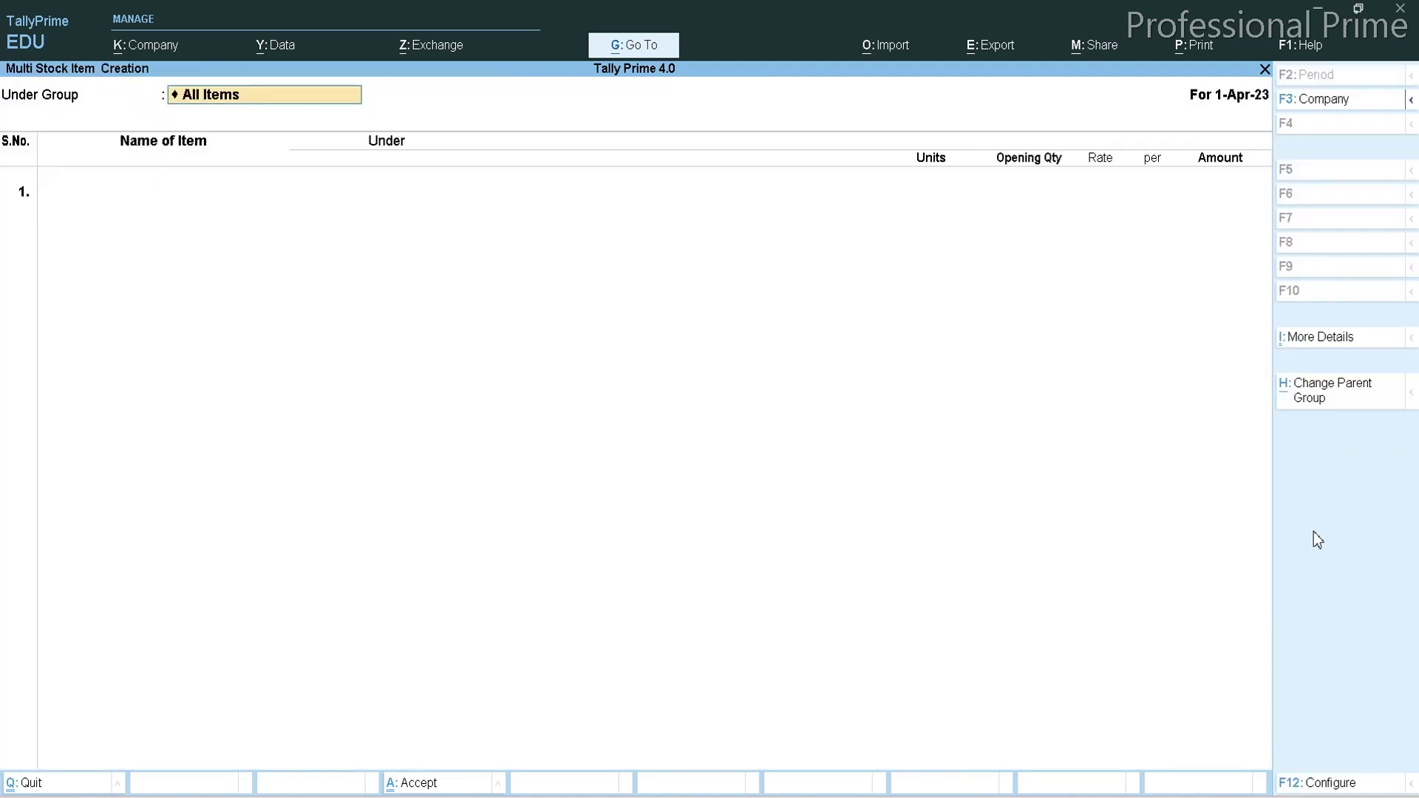
key(BackSpace)
key(Down)
key(Down)
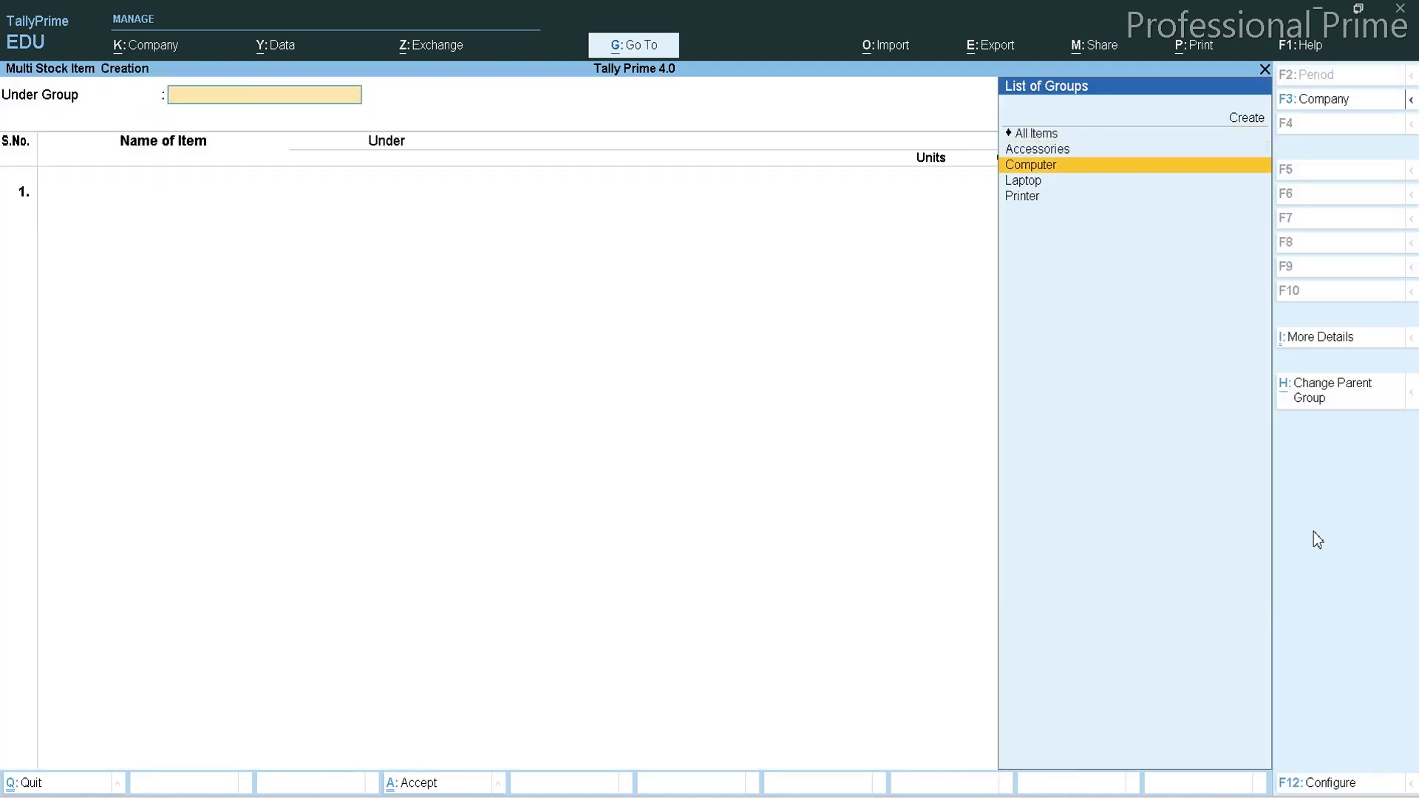
key(Return)
Add HP Desktop, copied from the Excel sheet, as the first Computer item with unit PC and no opening quantity.
key(alt+Tab)
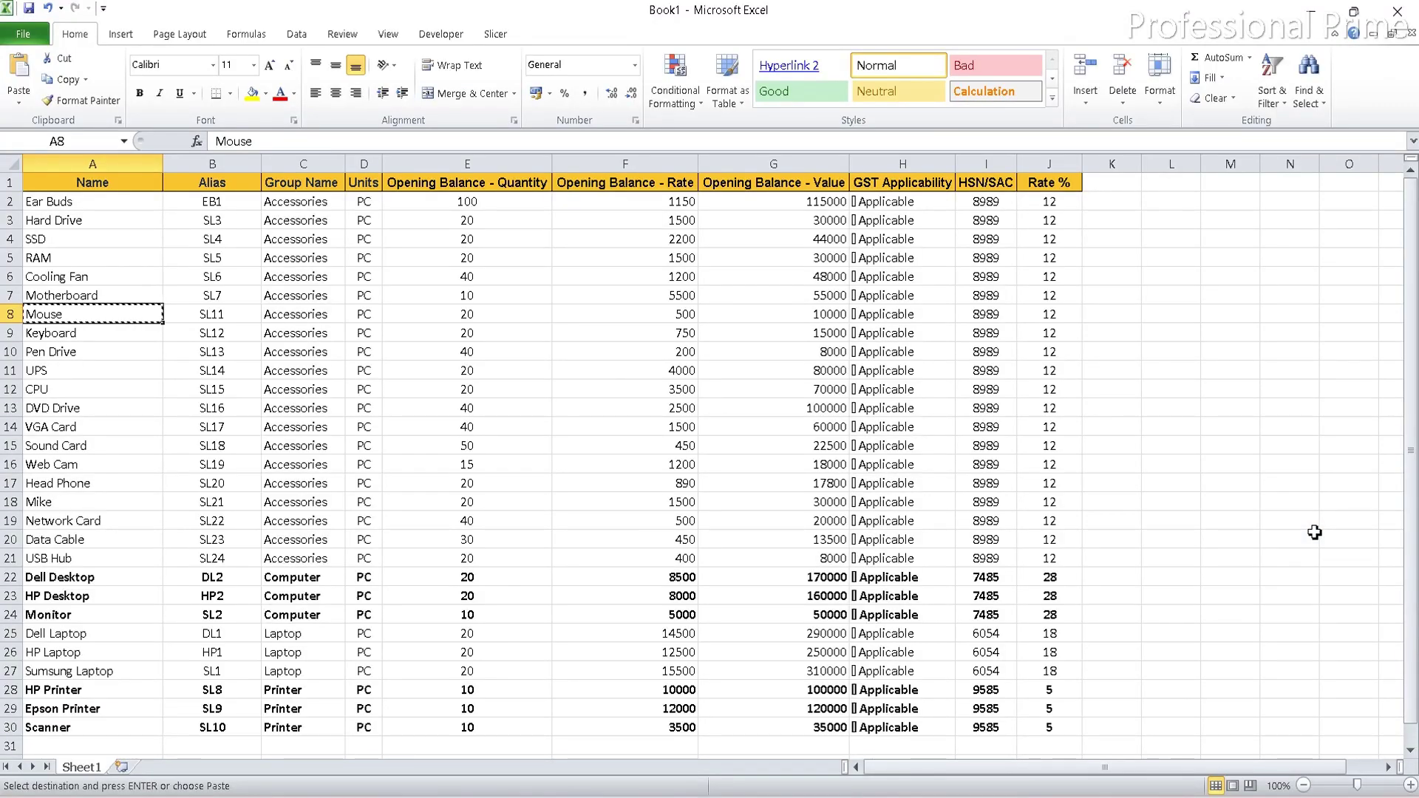
key(Escape)
key(Down)
key(Down)
key(Down)
key(Down)
key(Down)
key(Down)
key(Down)
key(Down)
key(Down)
key(Down)
key(Down)
key(Down)
key(Down)
key(Down)
key(Down)
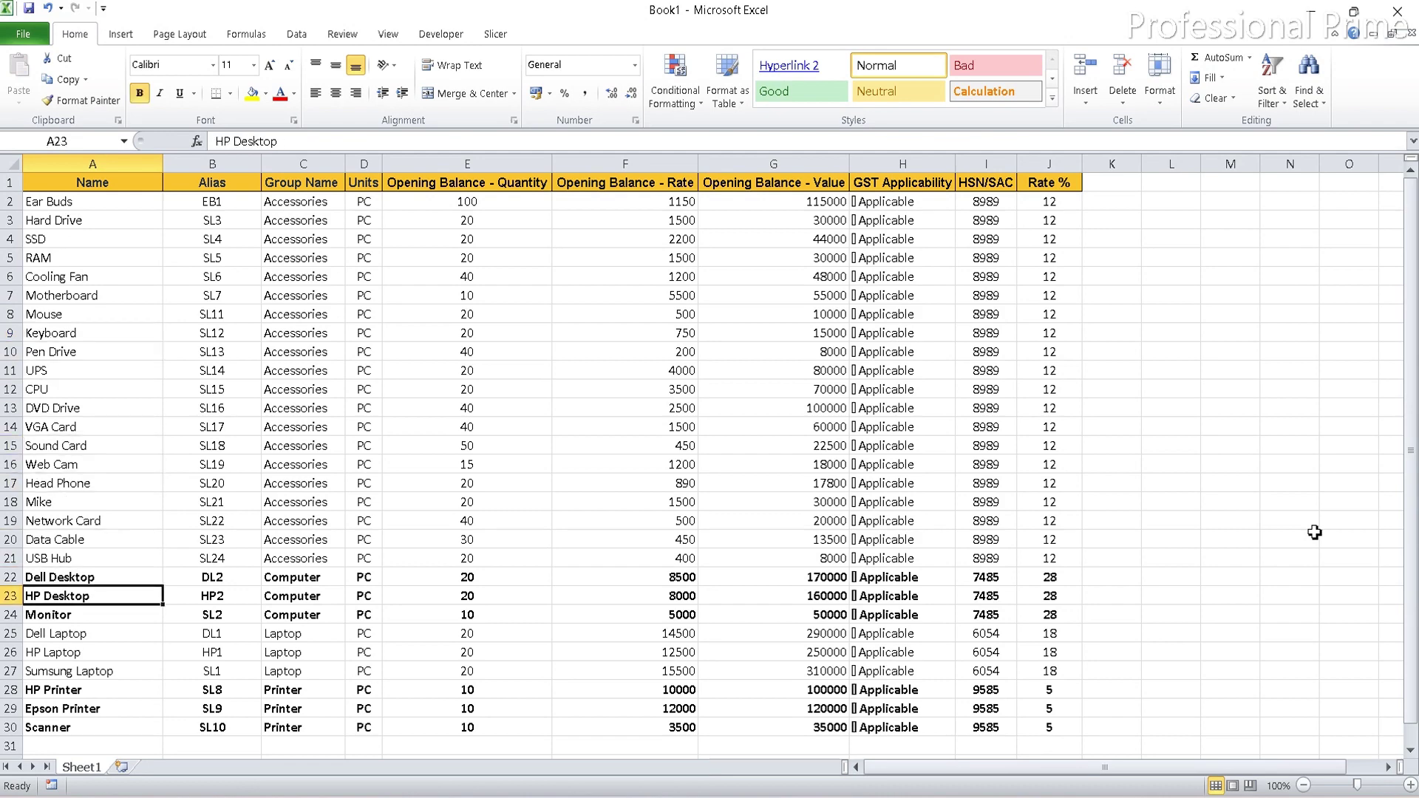
key(ctrl+c)
key(alt+Tab)
key(ctrl+v)
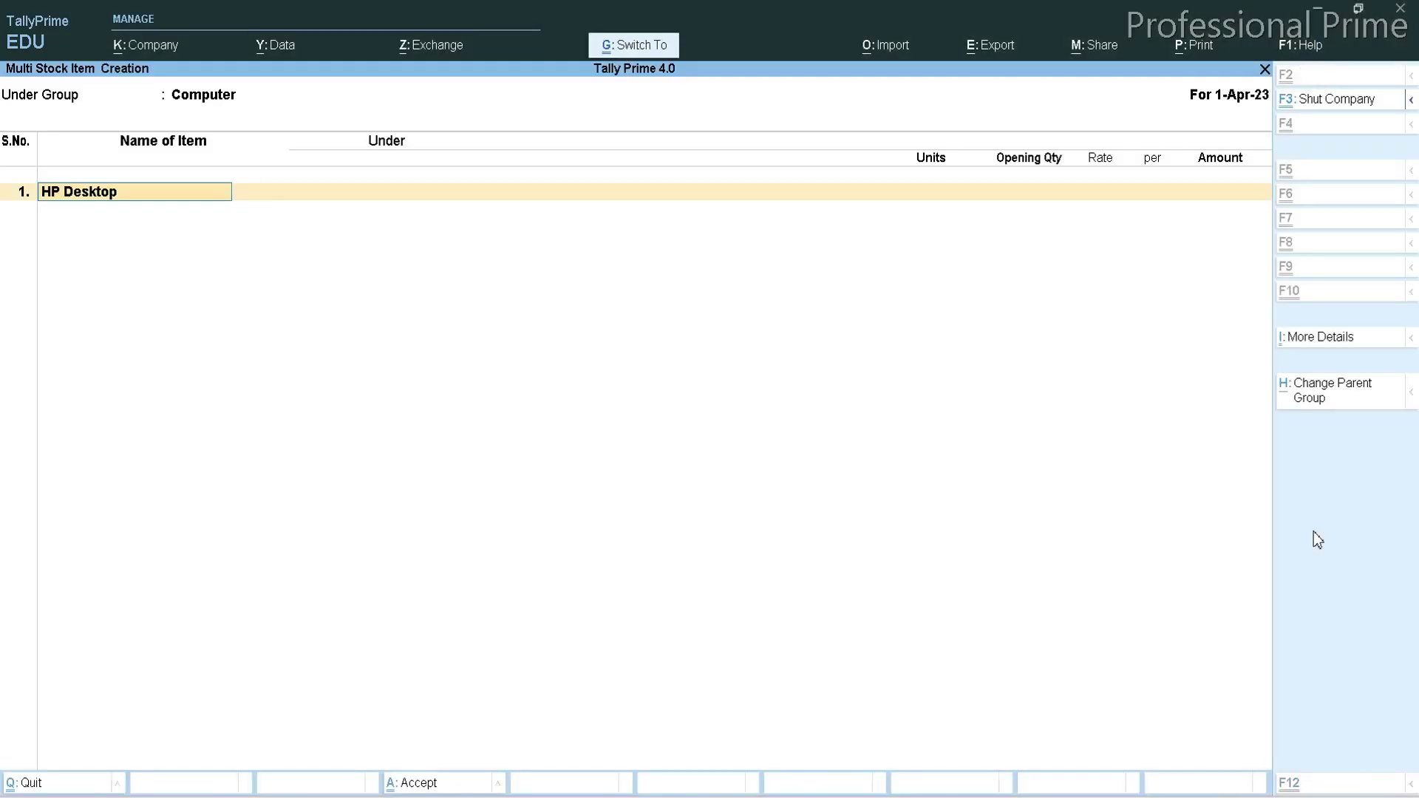
key(Return)
key(Return)
key(Return)
key(Return)
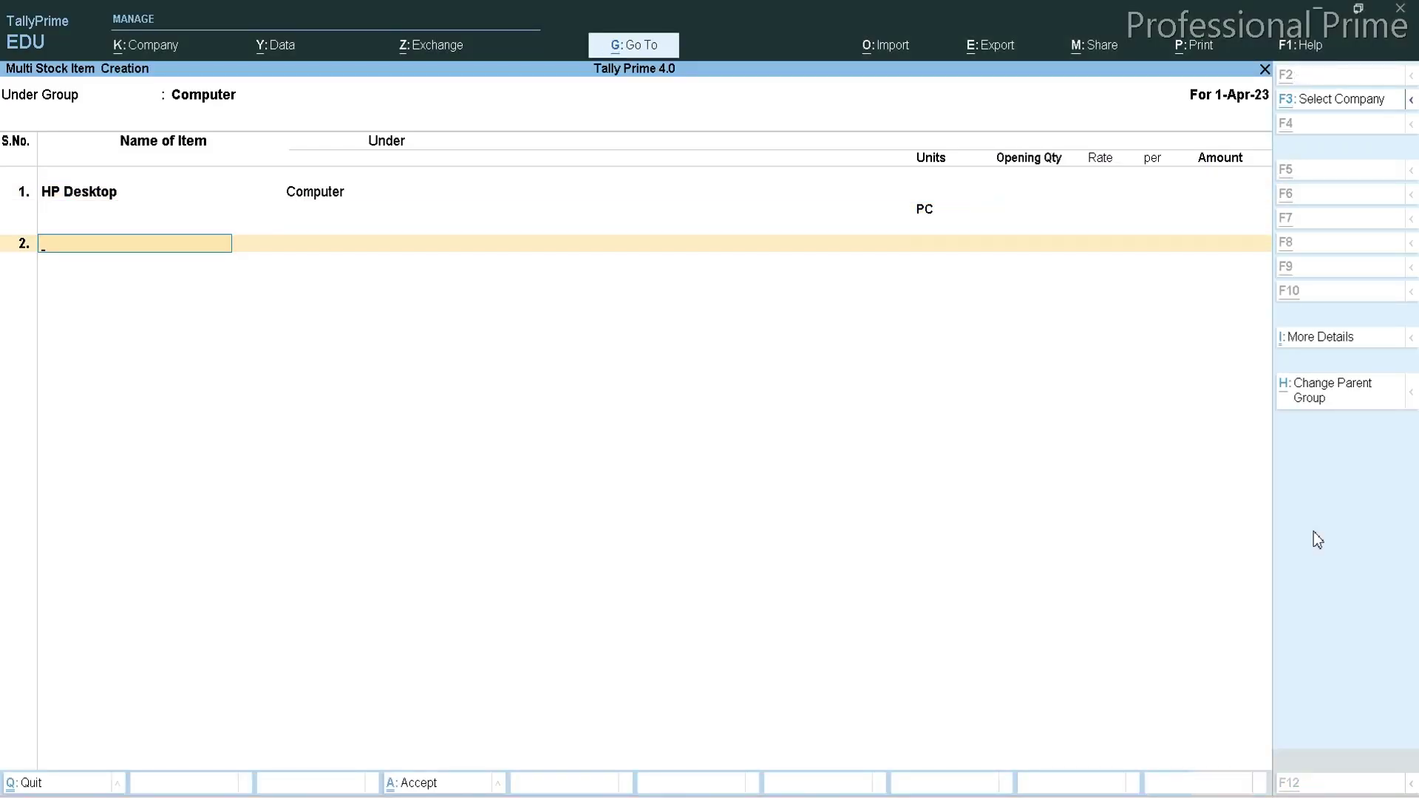
Add Monitor, copied from the Excel sheet, as the second Computer item with unit PC and save the list of new items.
key(alt+Tab)
key(Down)
key(ctrl+c)
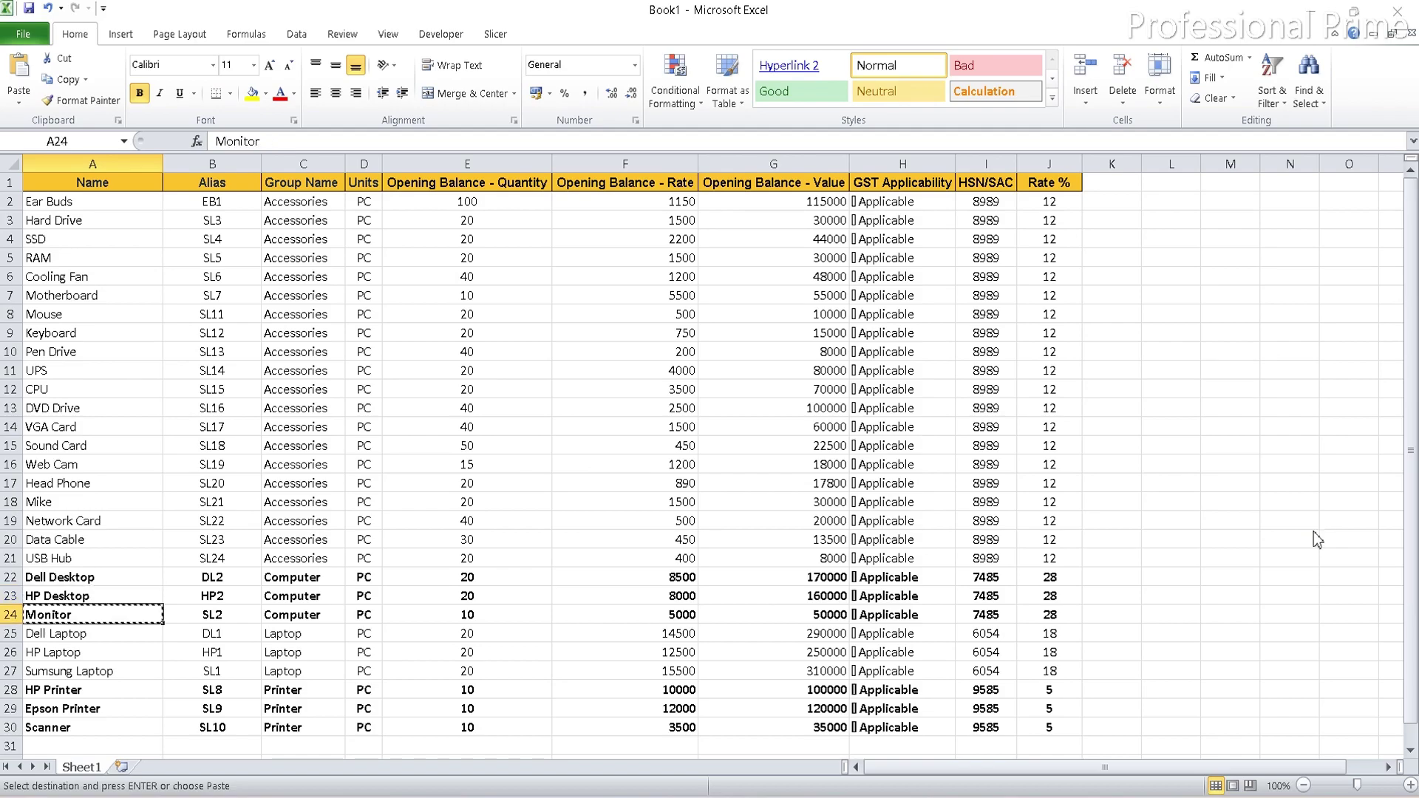
key(alt+Tab)
key(ctrl+v)
key(Return)
key(Return)
key(Return)
key(Return)
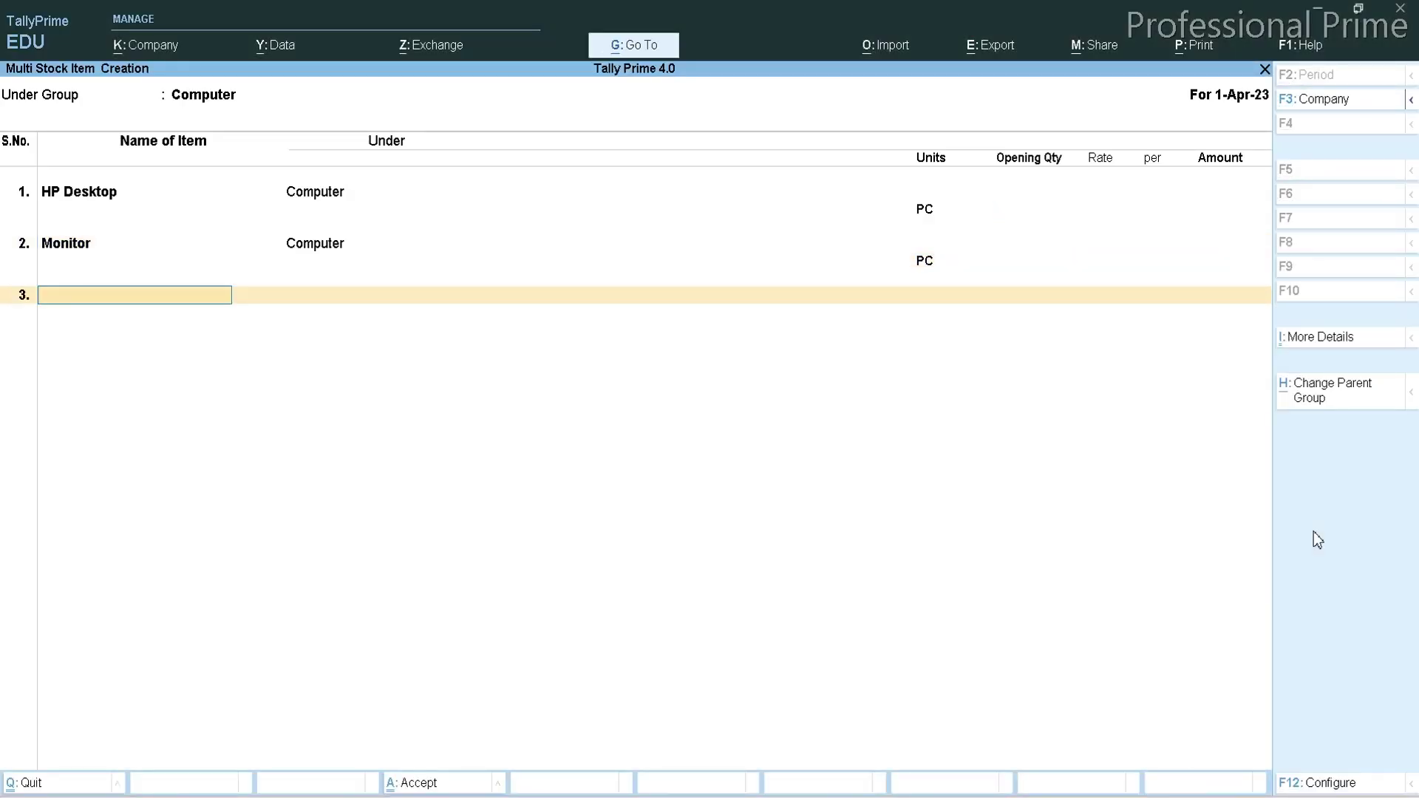
key(Return)
key(Return)
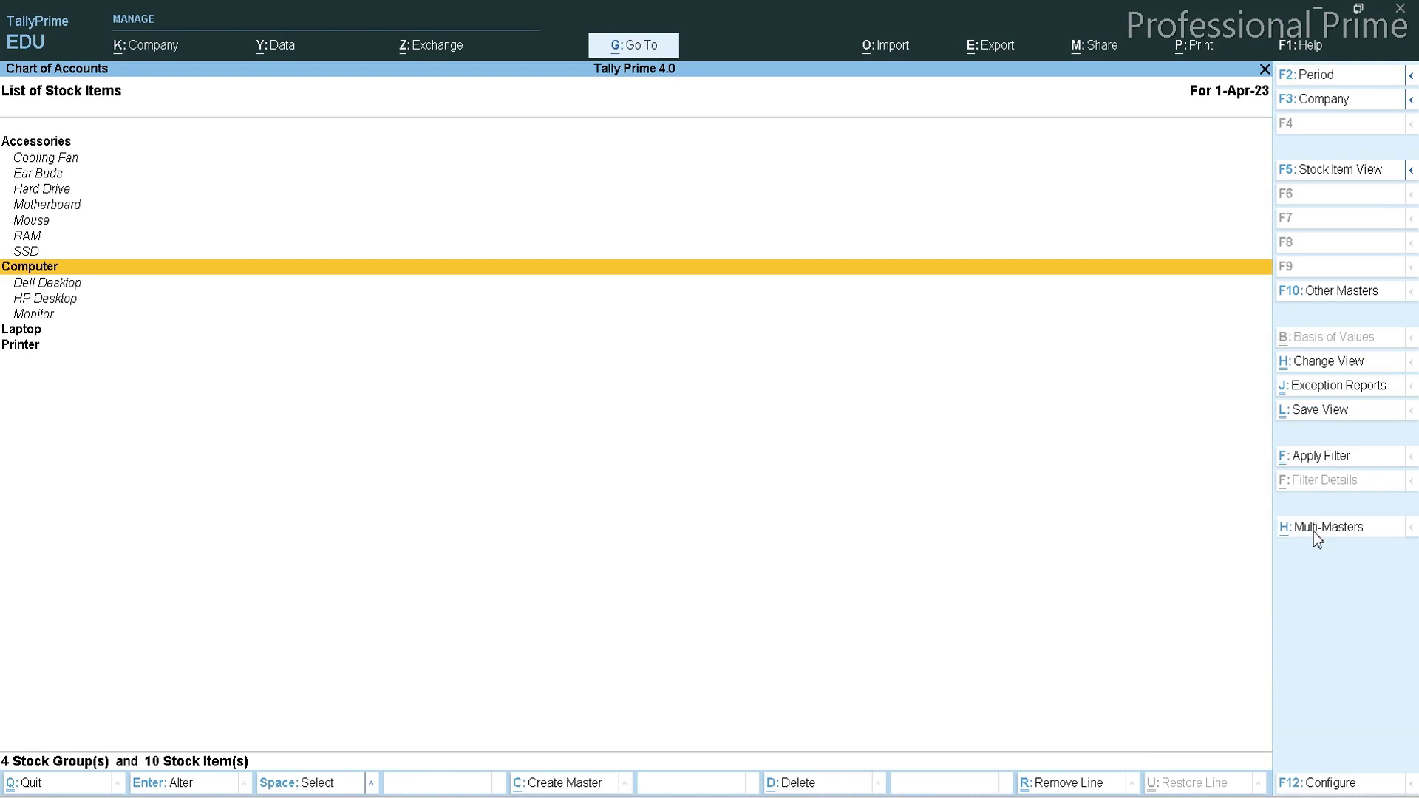
Start creating multiple stock items at once under the Laptop group.
click(1314, 531)
key(Return)
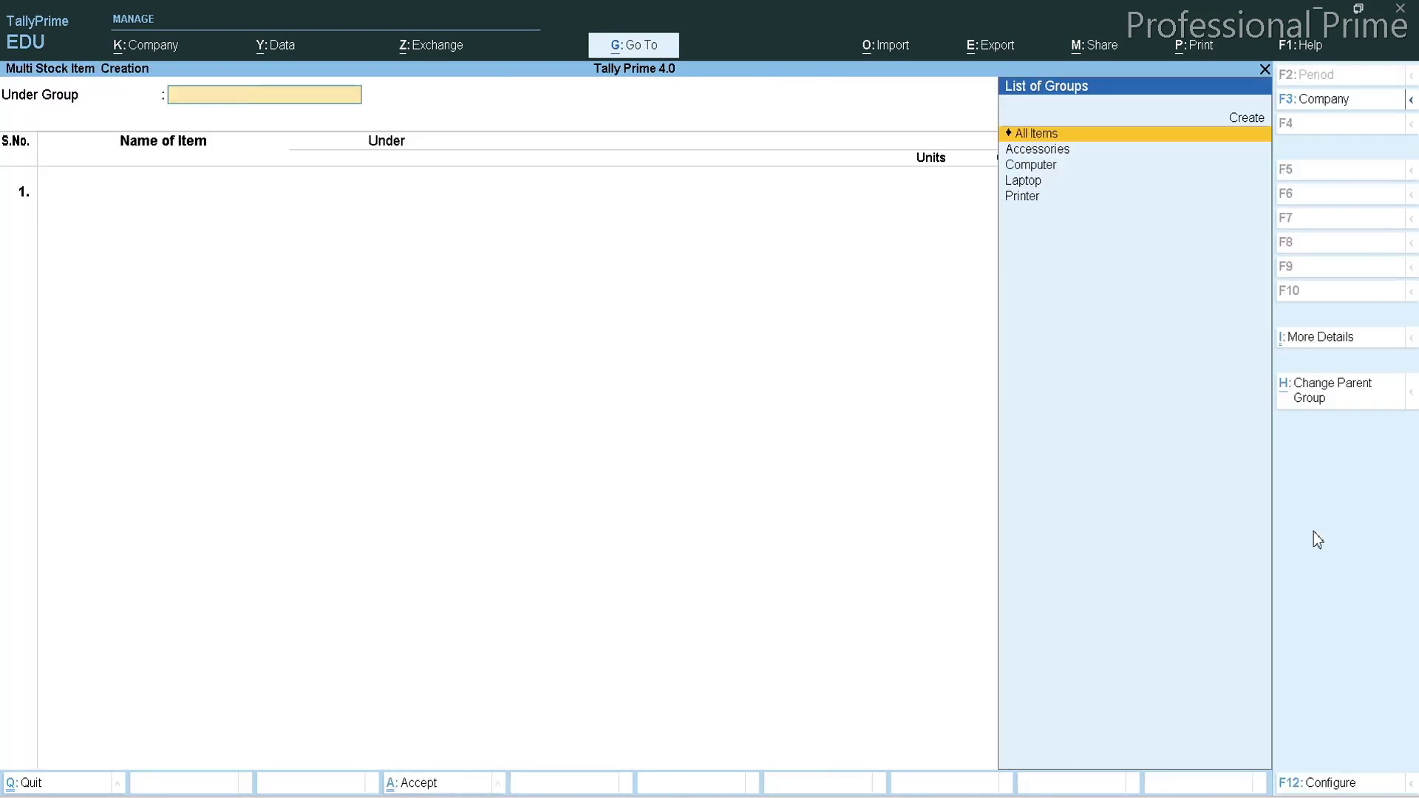
key(Down)
key(Down)
key(Down)
key(Return)
Add HP Laptop, copied from the Excel sheet, as the first Laptop item with unit PC and no opening quantity.
key(alt+Tab)
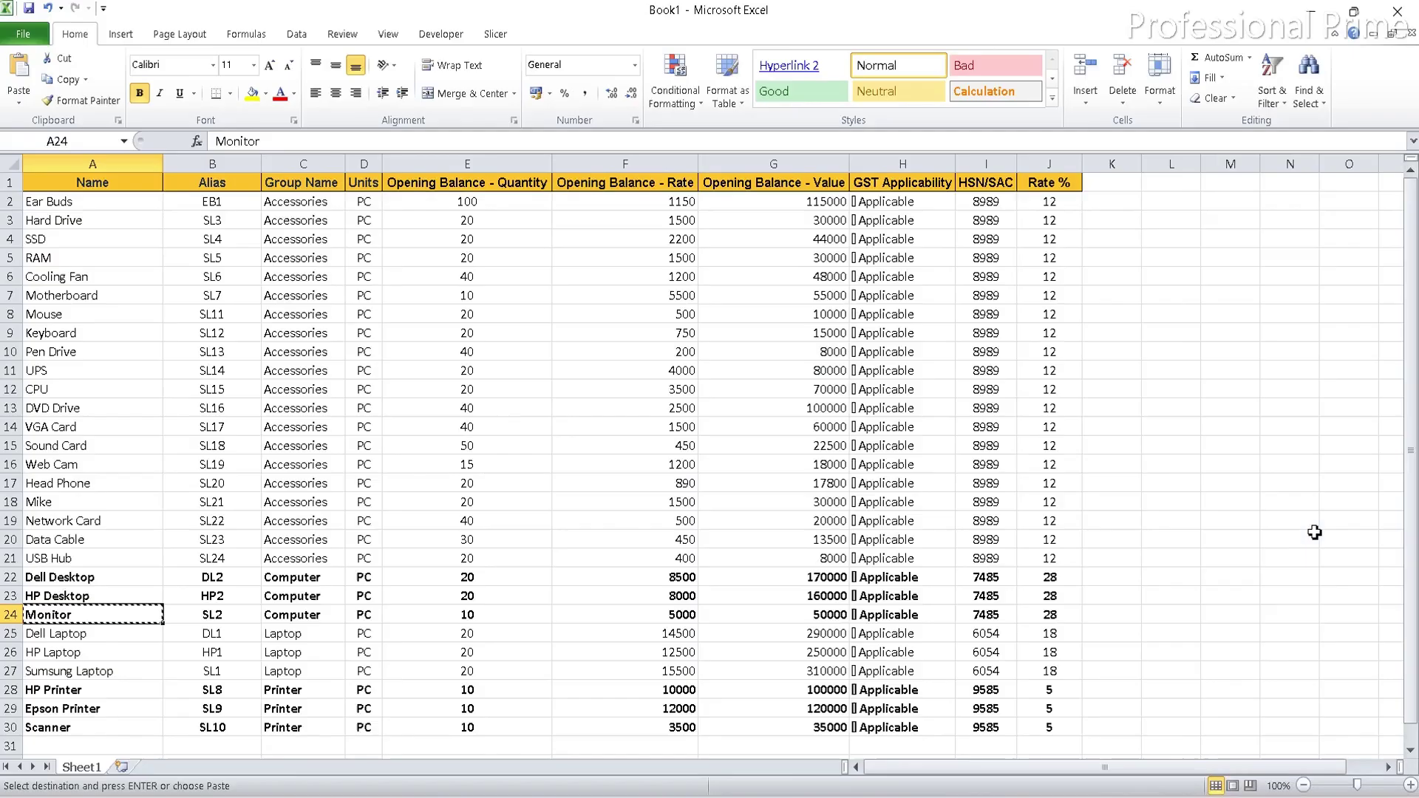
key(Down)
key(Down)
key(ctrl+c)
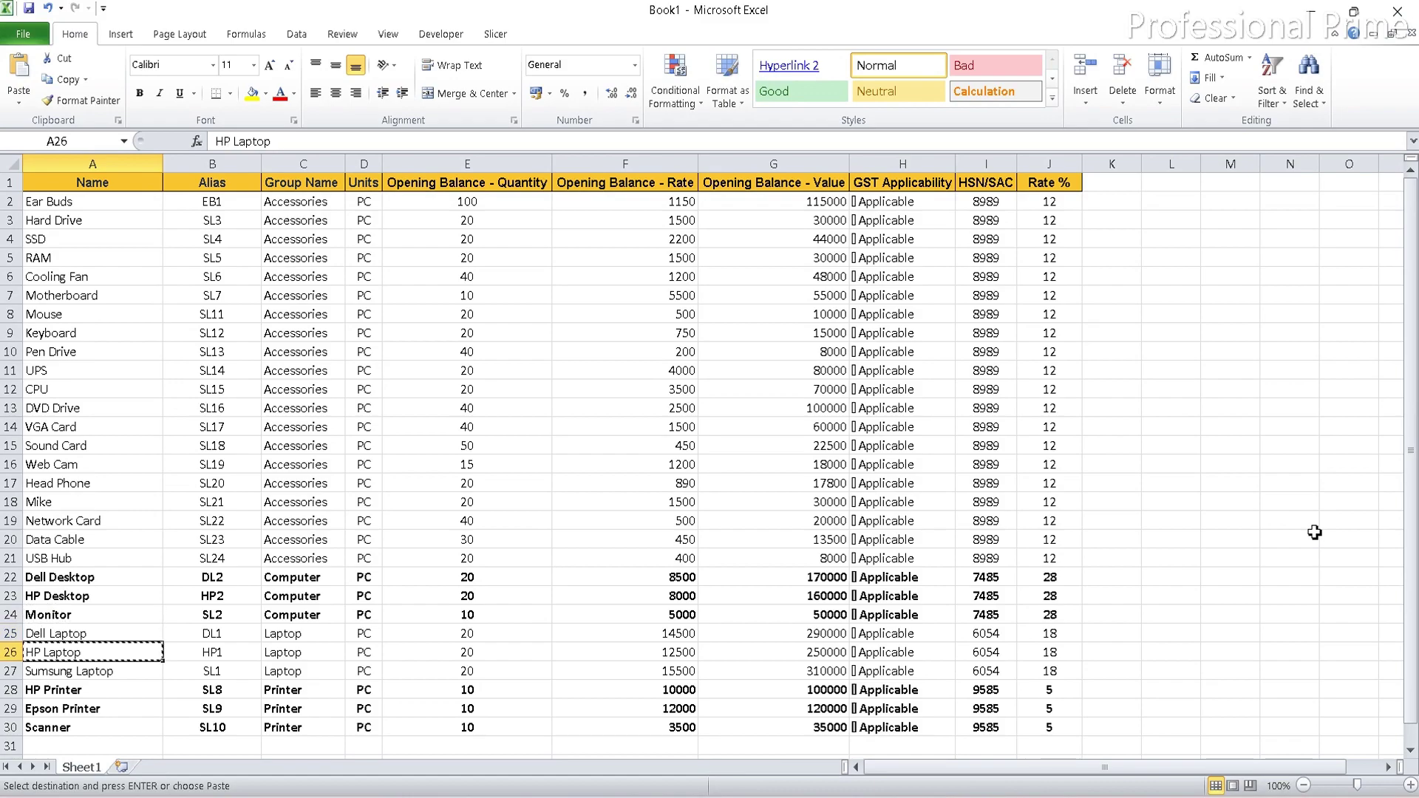
key(alt+Tab)
key(ctrl+v)
key(Return)
key(Return)
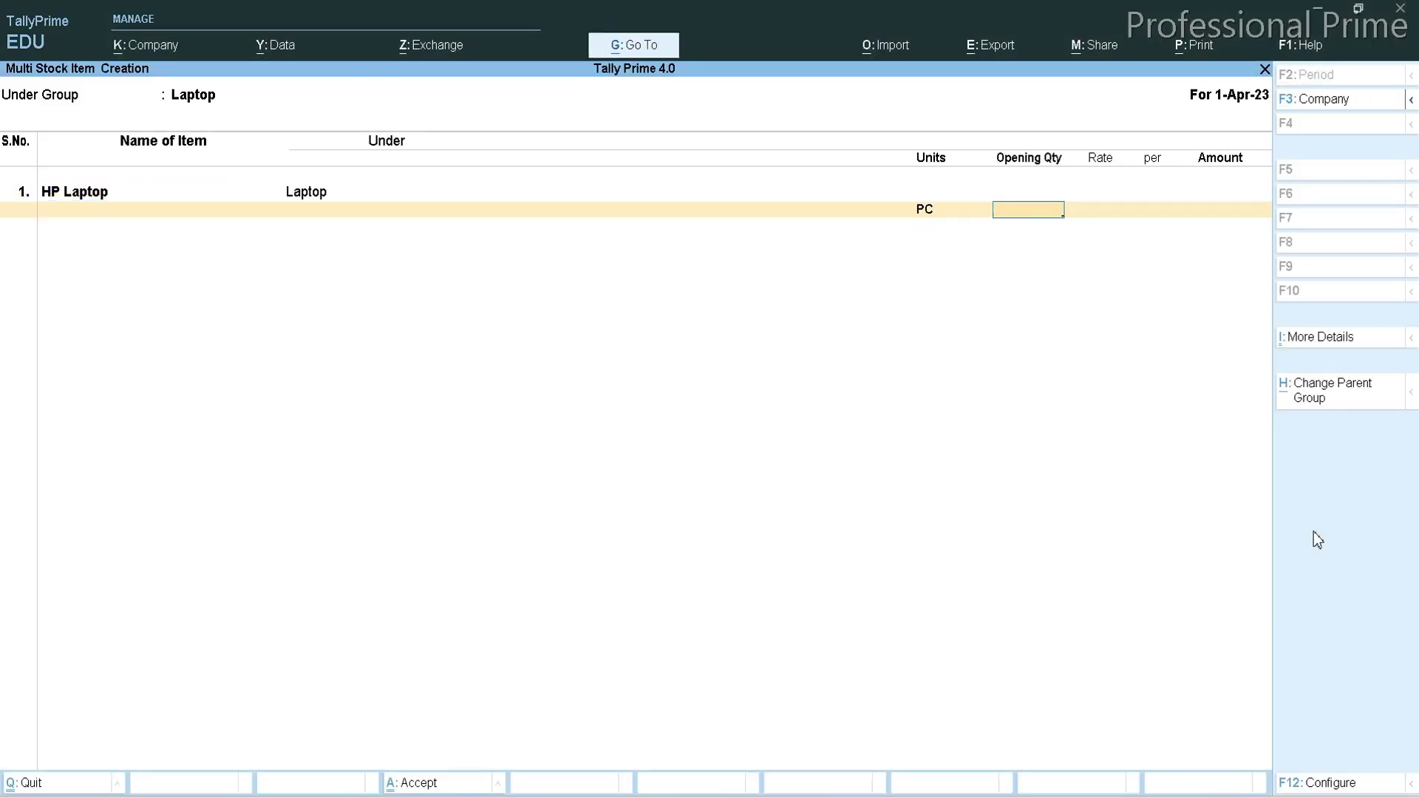
key(Return)
Add Sumsung Laptop, copied from the Excel sheet, as the second Laptop item with units Not Applicable and save the list of new items.
key(alt+Tab)
key(Down)
key(ctrl+c)
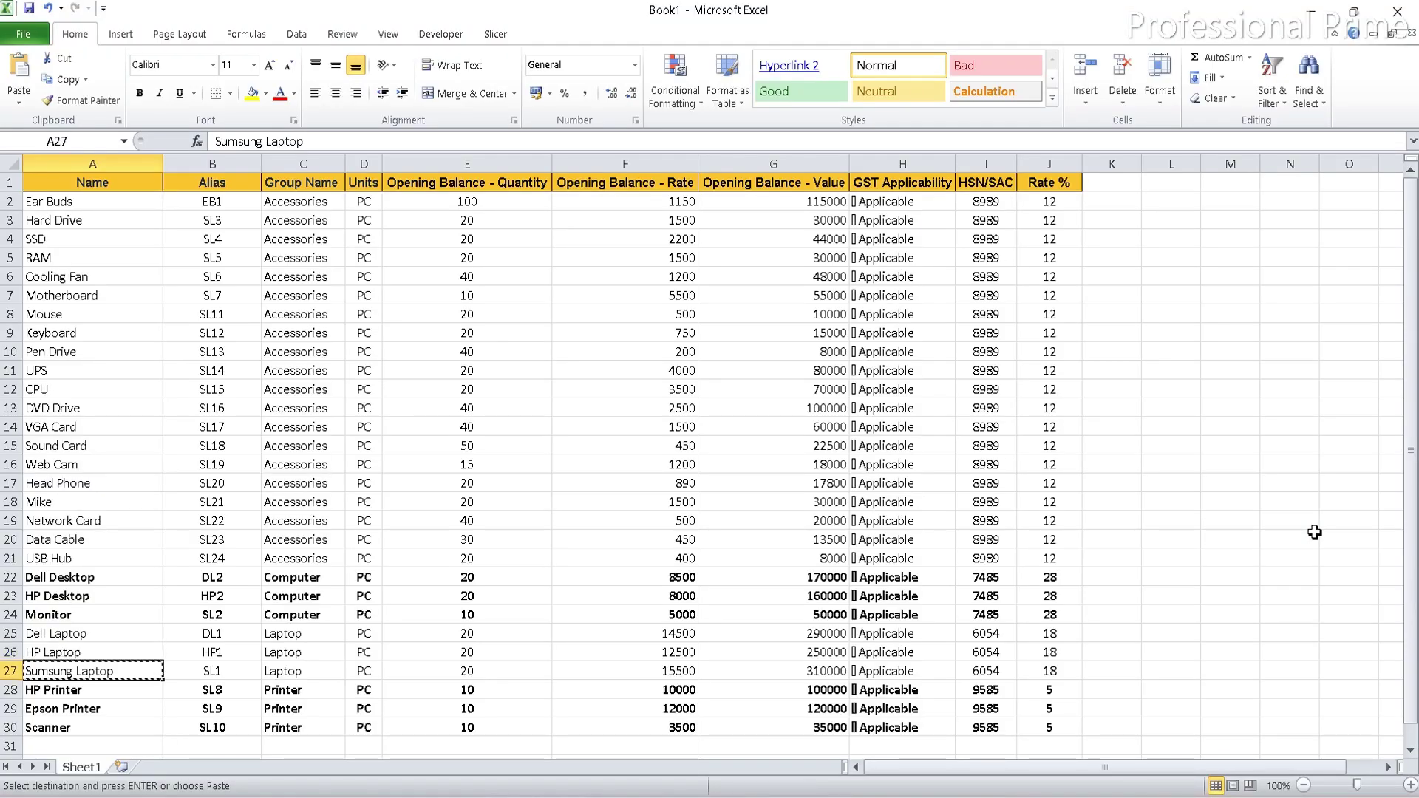
key(alt+Tab)
key(ctrl+v)
key(Return)
key(Return)
key(Return)
key(Return)
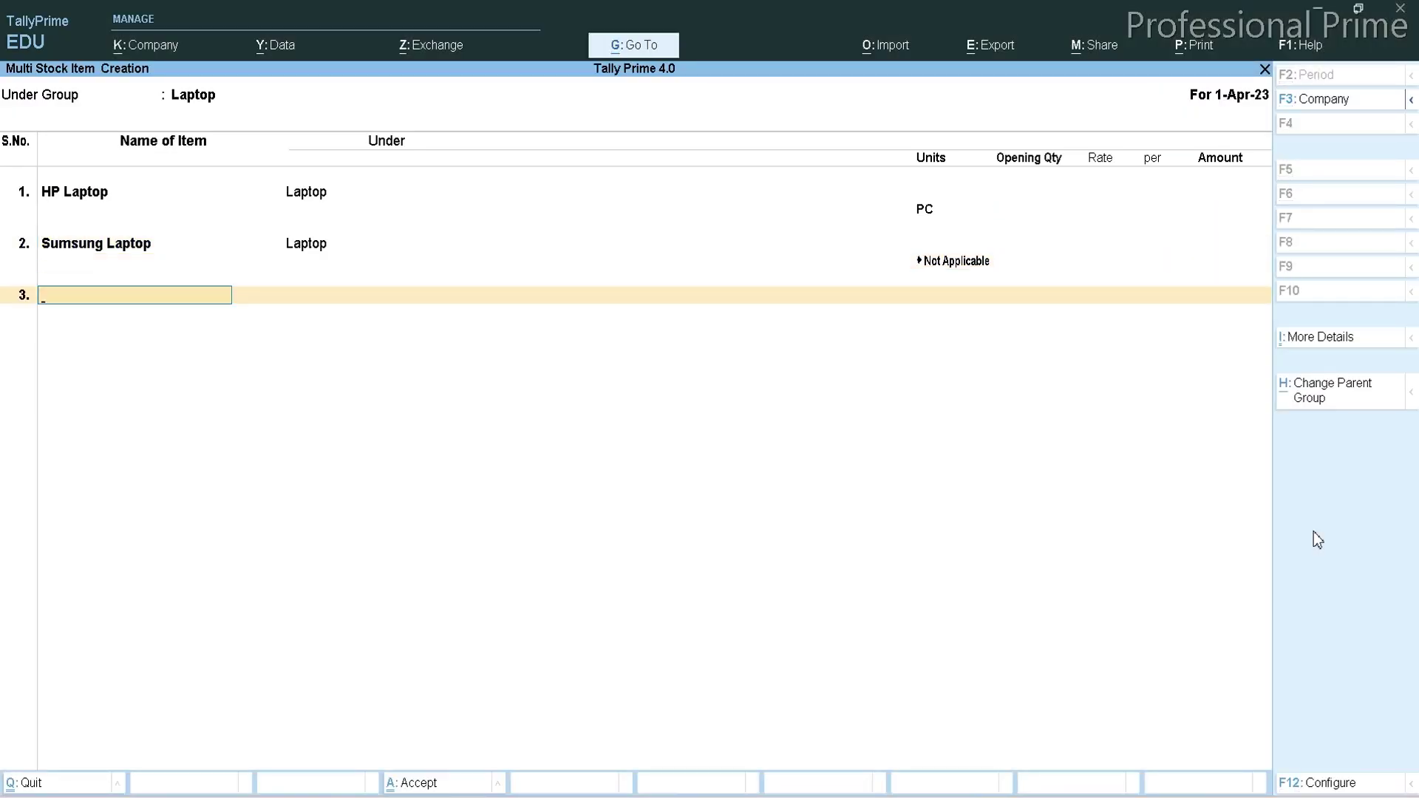
key(Return)
key(Return)
Start creating multiple stock items at once under the Printer group.
click(1315, 532)
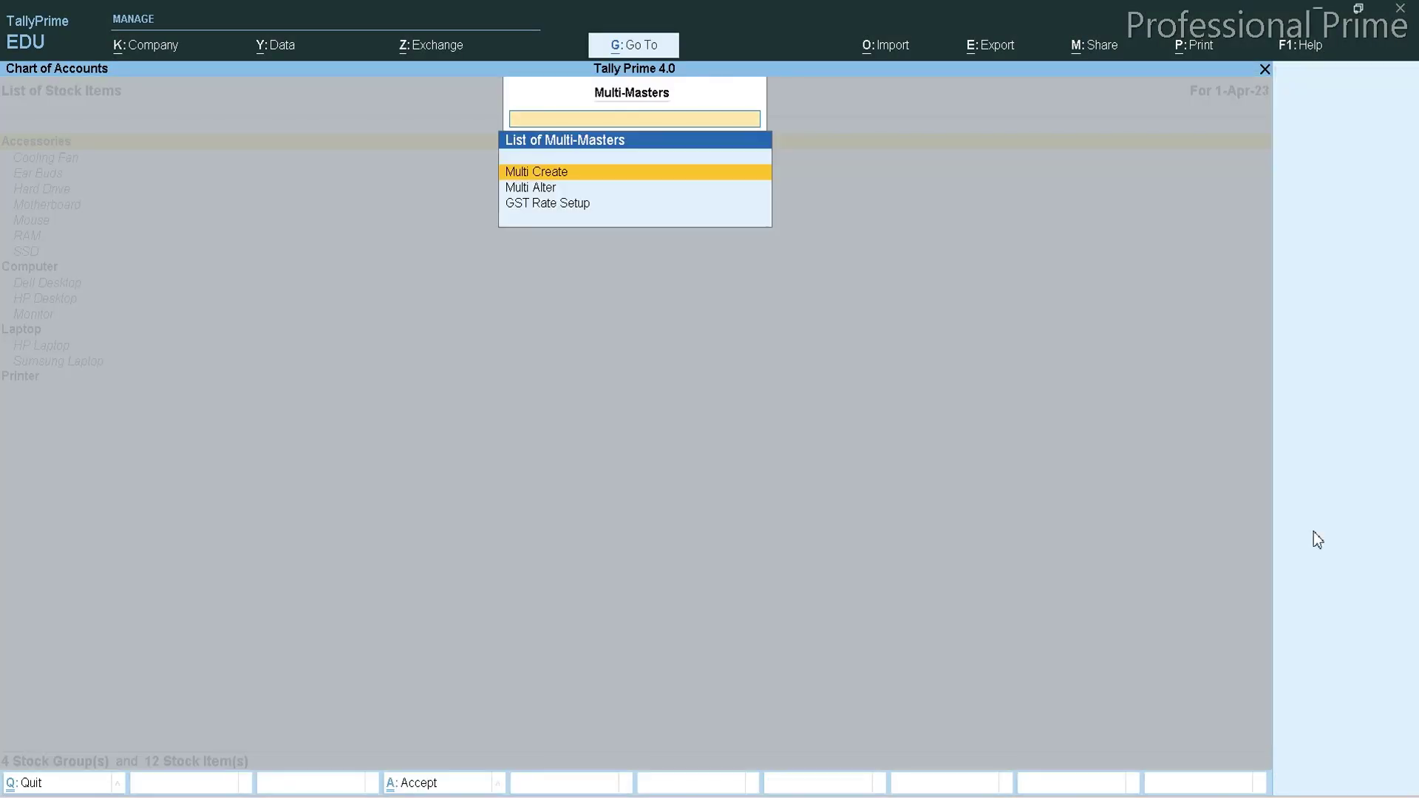
key(Return)
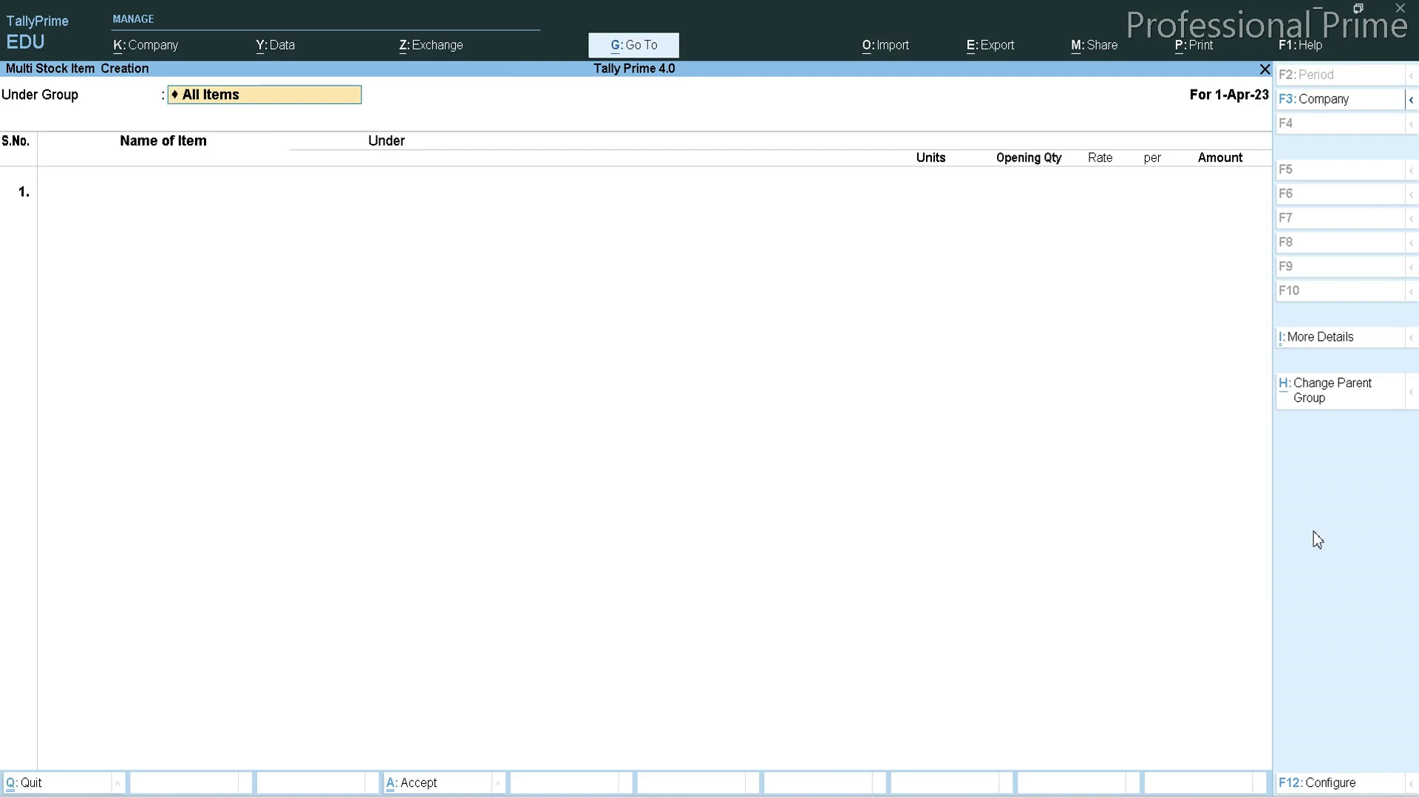
key(BackSpace)
key(Down)
key(Down)
key(Down)
key(Down)
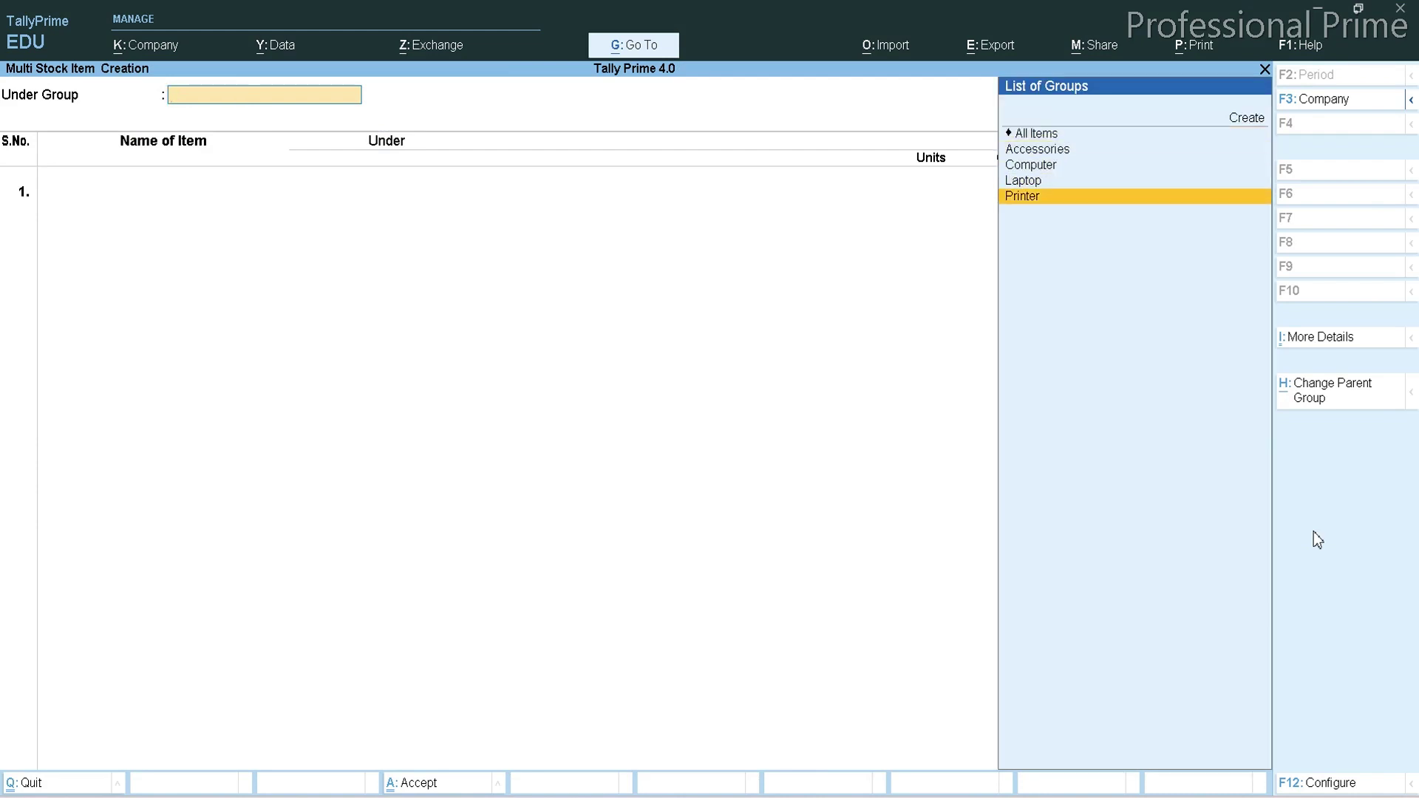
key(Return)
Add HP Printer, copied from the Excel sheet, as the first Printer item, and return to the Excel sheet.
key(alt+Tab)
key(Down)
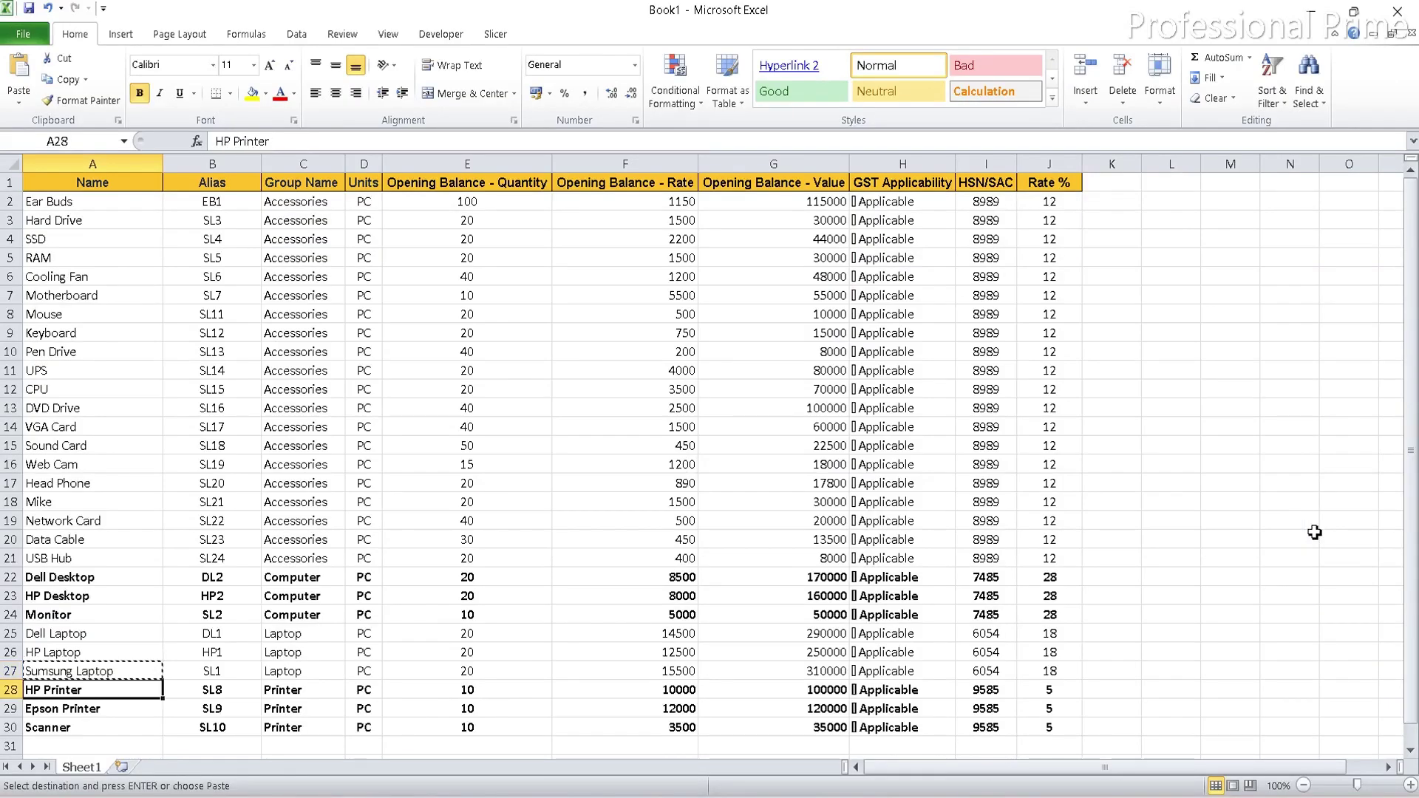
key(ctrl+c)
key(alt+Tab)
key(ctrl+alt+v)
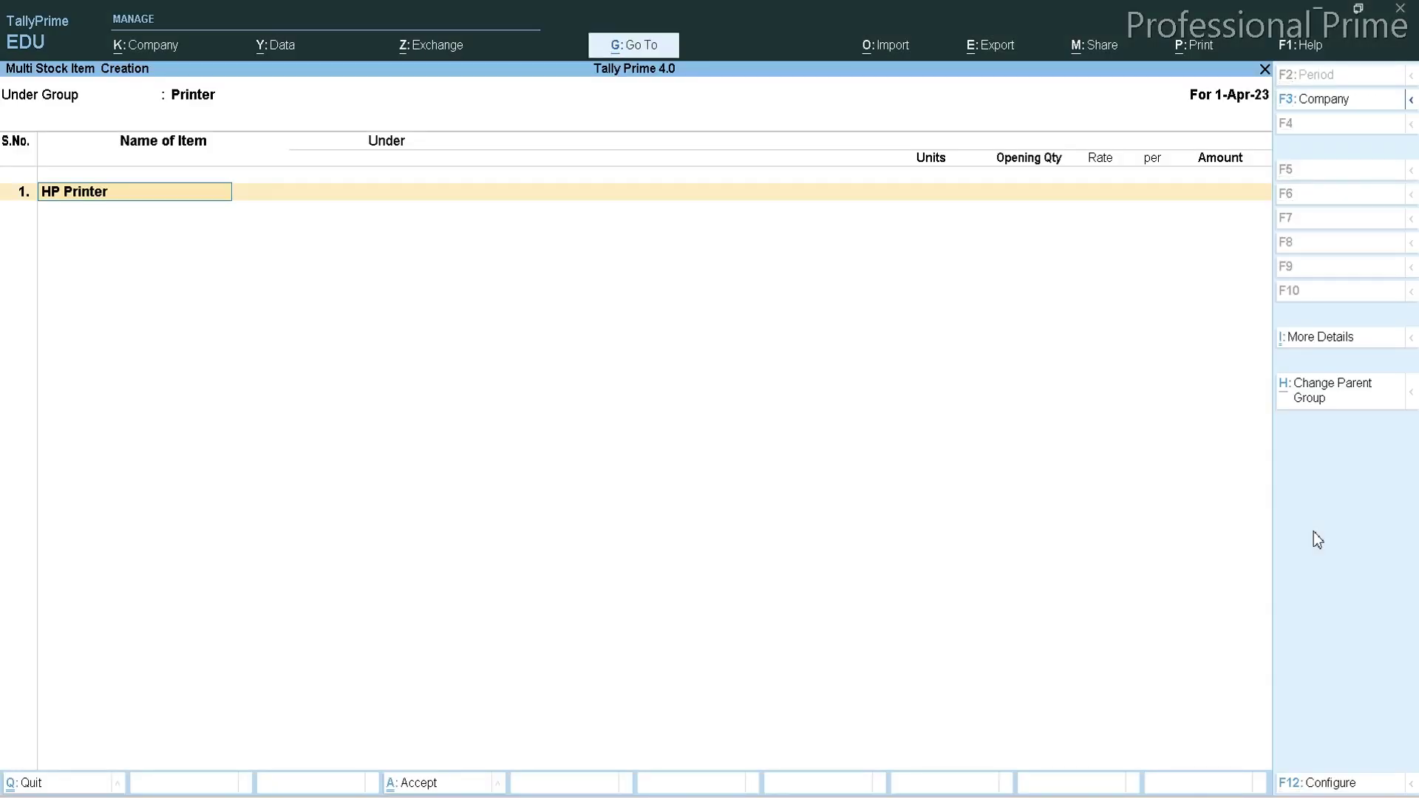
key(Return)
key(Return)
key(Return)
key(Return)
key(alt+Tab)
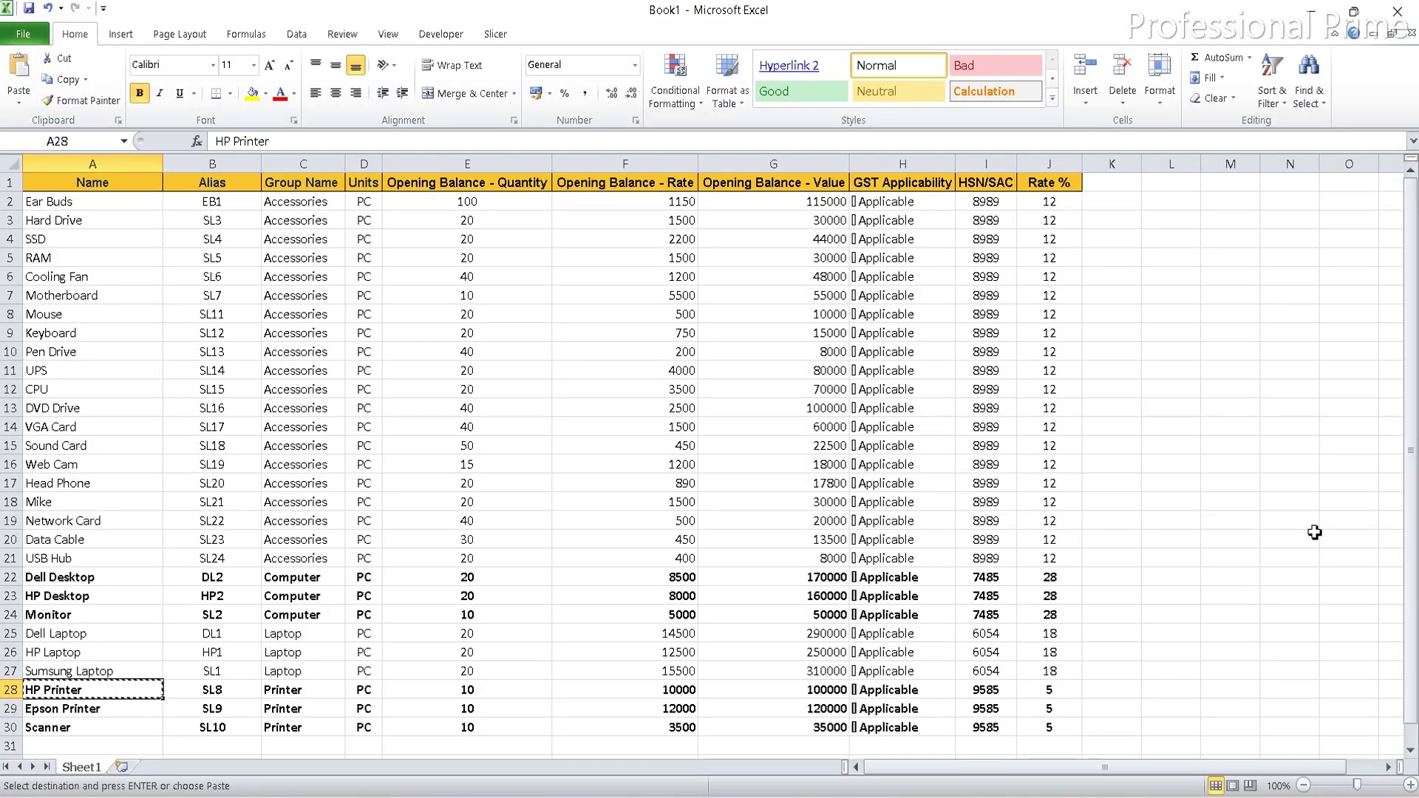
Add Epson Printer, copied from the Excel sheet, as the second Printer item with unit PC, and return to the Excel sheet.
key(Down)
key(ctrl+c)
key(alt+Tab)
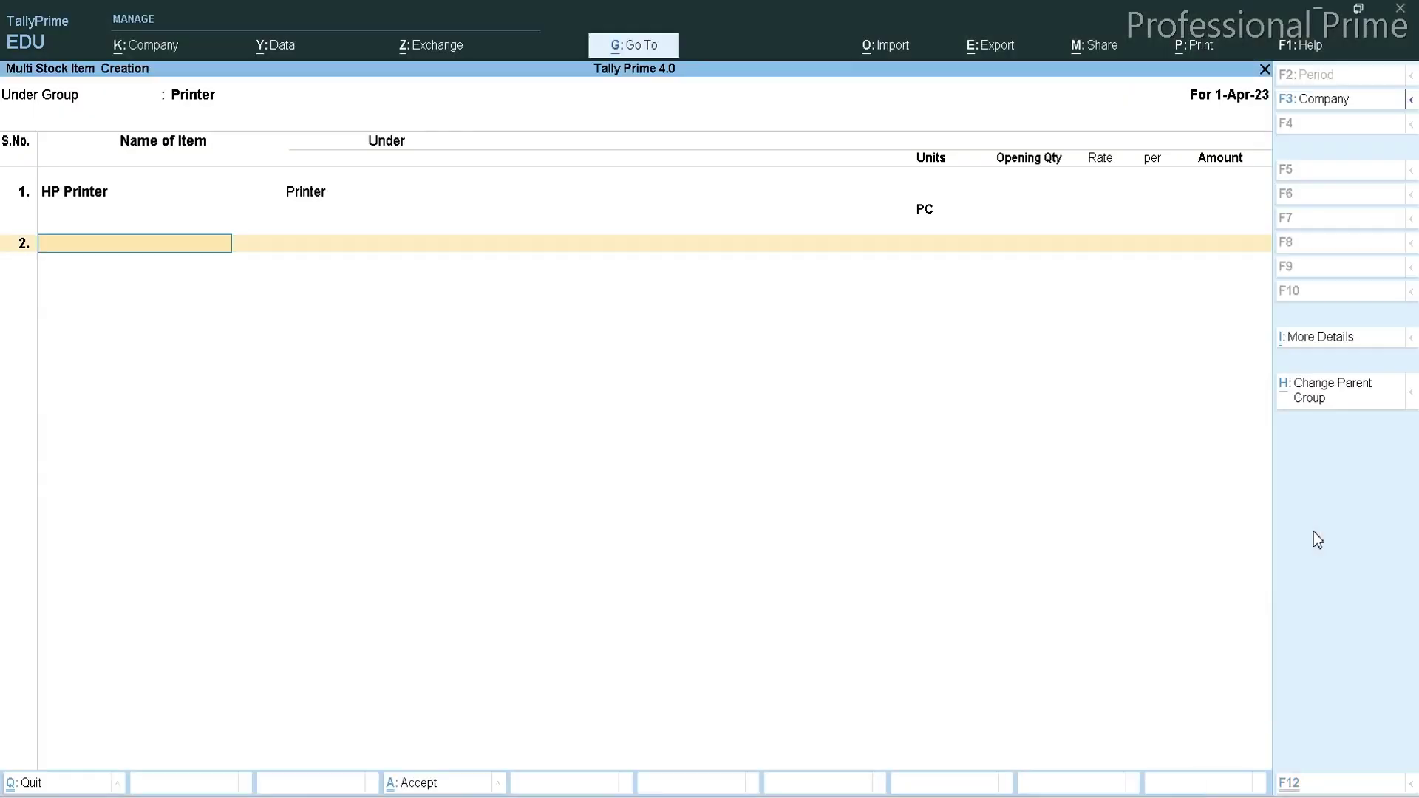
key(ctrl+alt+v)
key(Return)
key(Return)
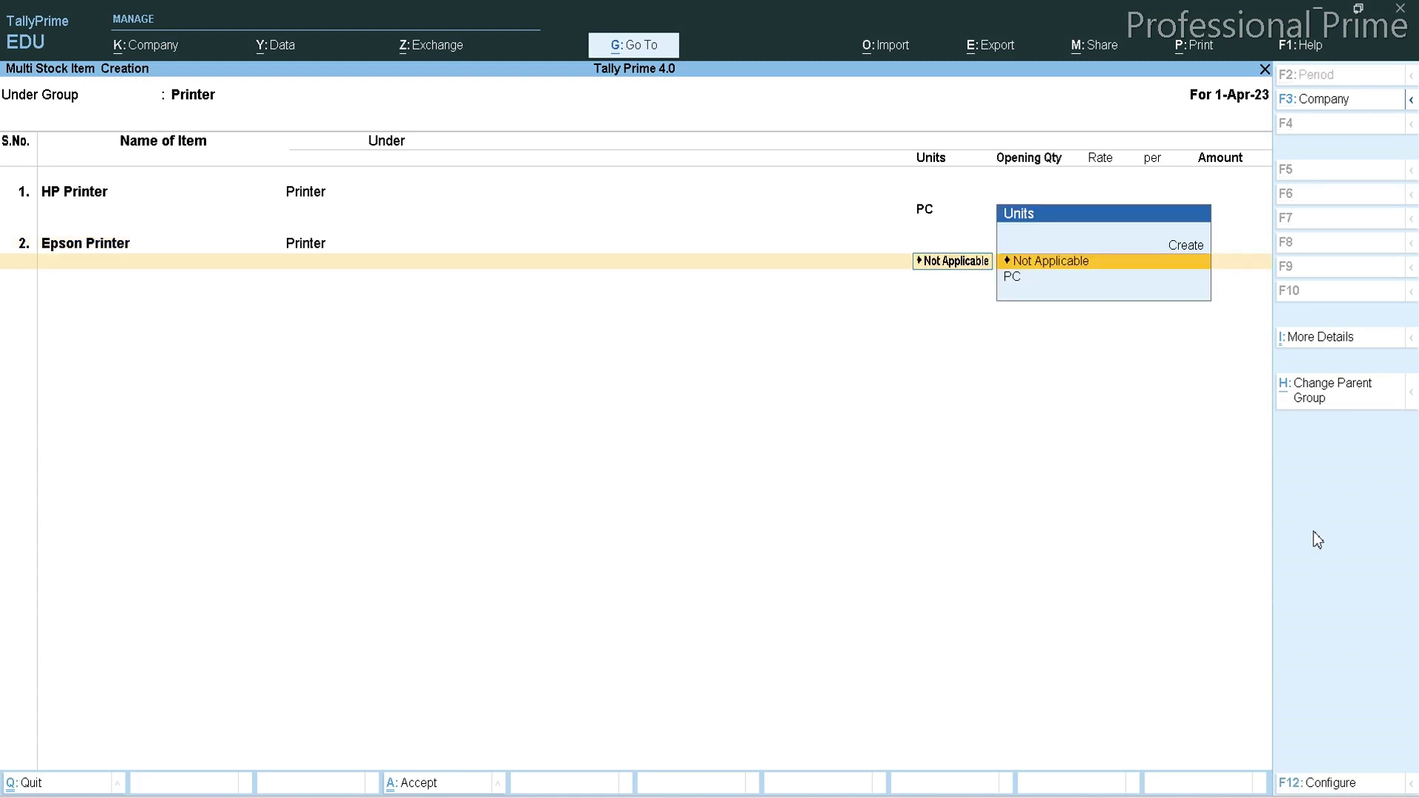
key(Down)
key(Return)
key(Return)
key(alt+Tab)
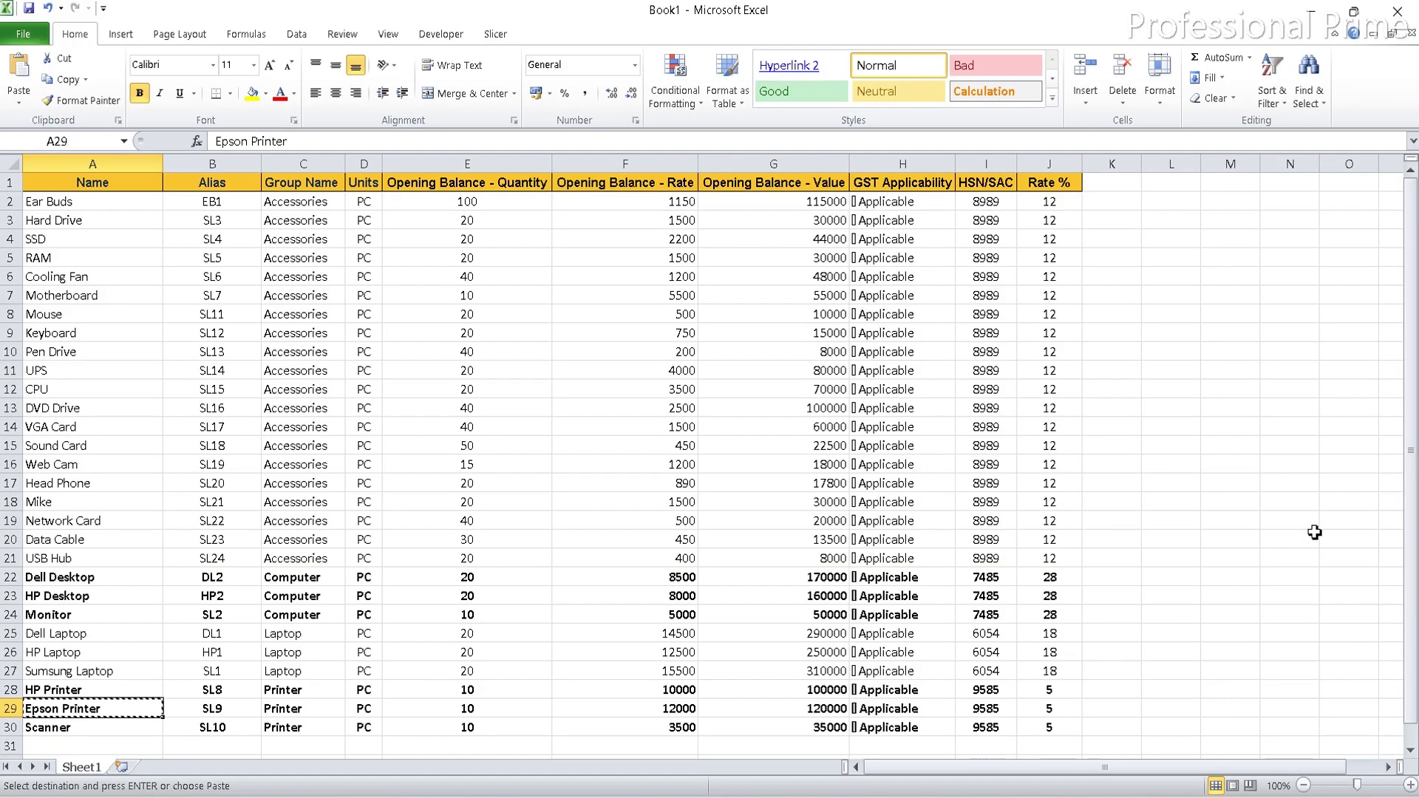
Add Scanner, copied from the Excel sheet, as the third Printer item with unit PC and save the list of new items.
key(Down)
key(ctrl+c)
key(alt+Tab)
key(ctrl+alt+v)
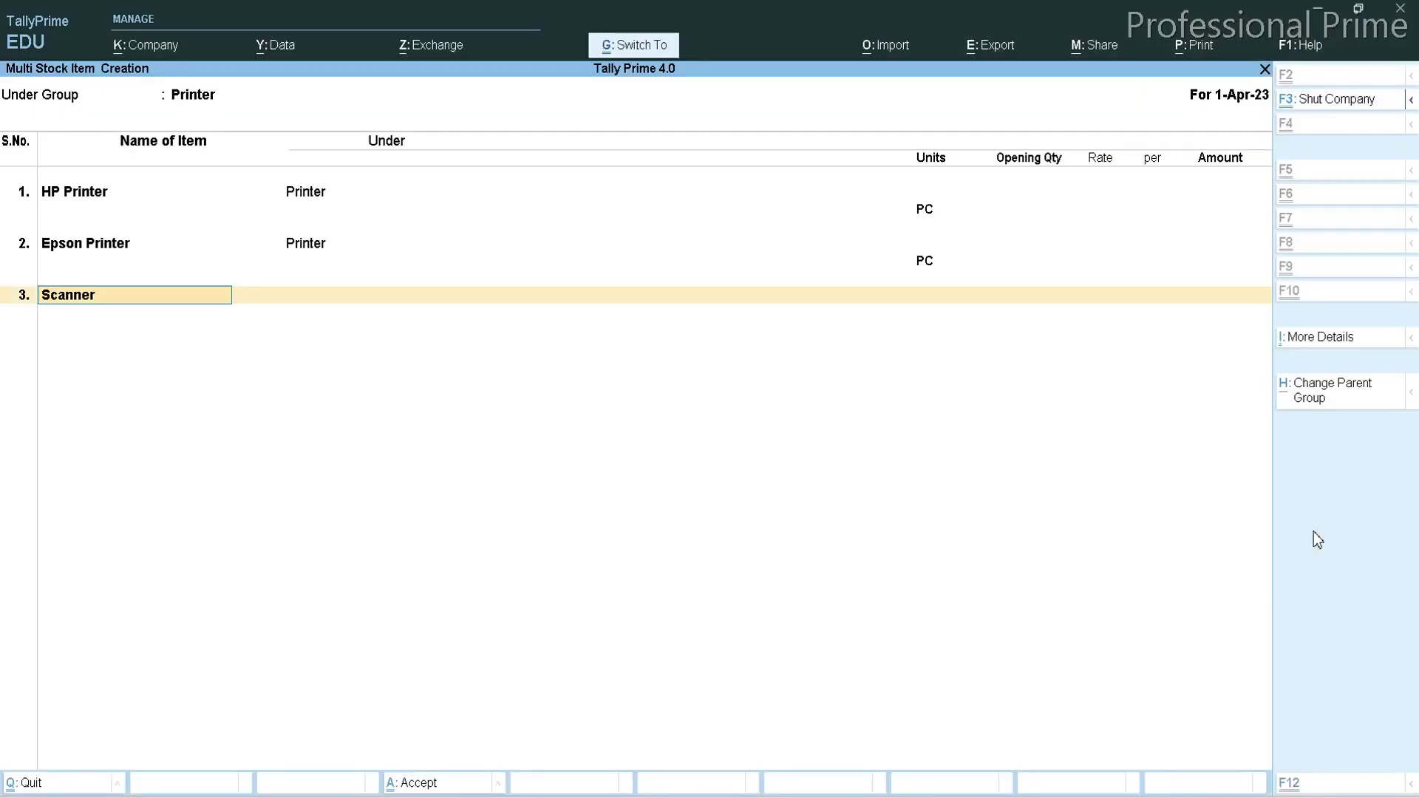
key(Return)
key(Return)
key(Down)
key(Return)
key(Return)
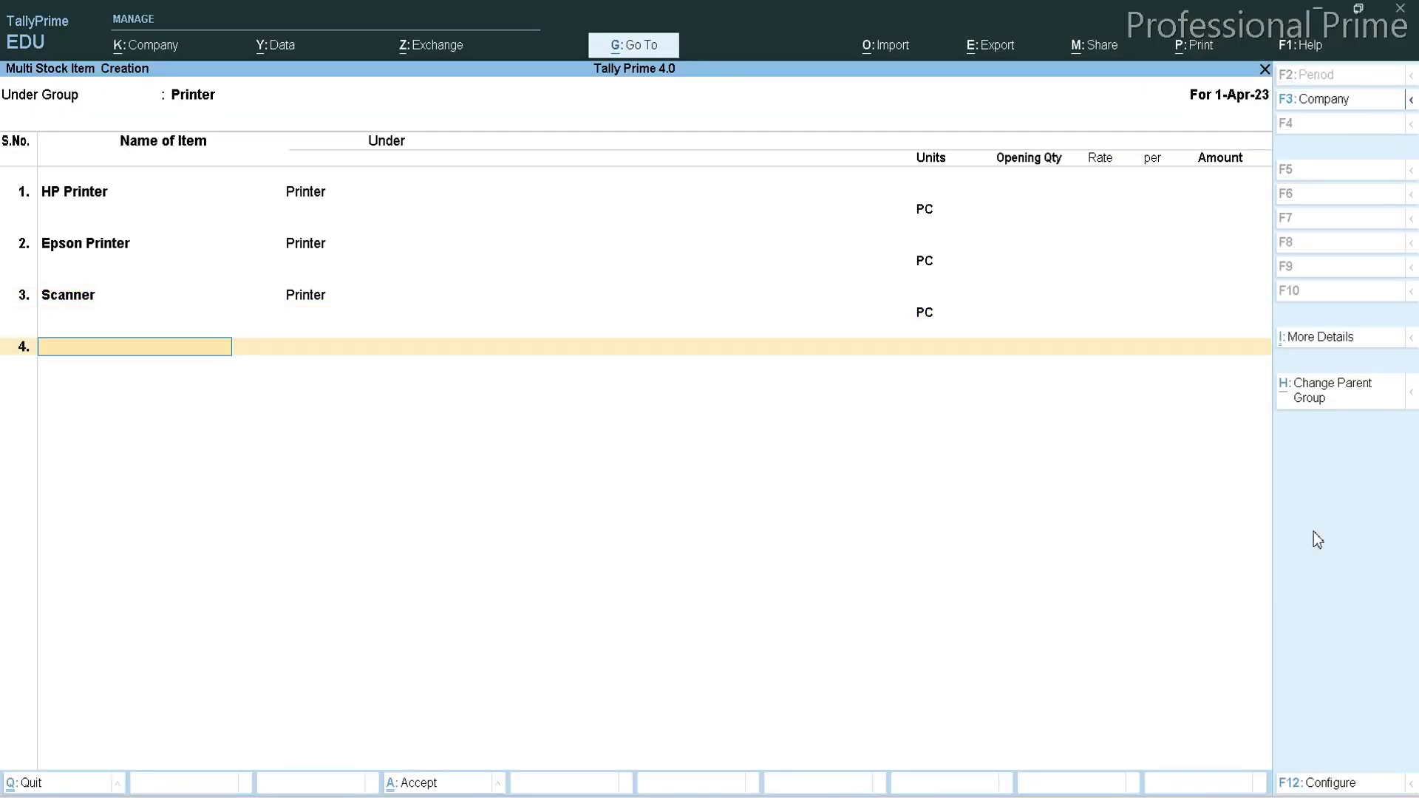
key(Return)
key(y)
Check the list of stock items group by group, down to the Laptop items, for missing entries.
key(Down)
key(Down)
key(Down)
key(Down)
key(Down)
key(Down)
key(Down)
key(Down)
key(Down)
key(Down)
key(Down)
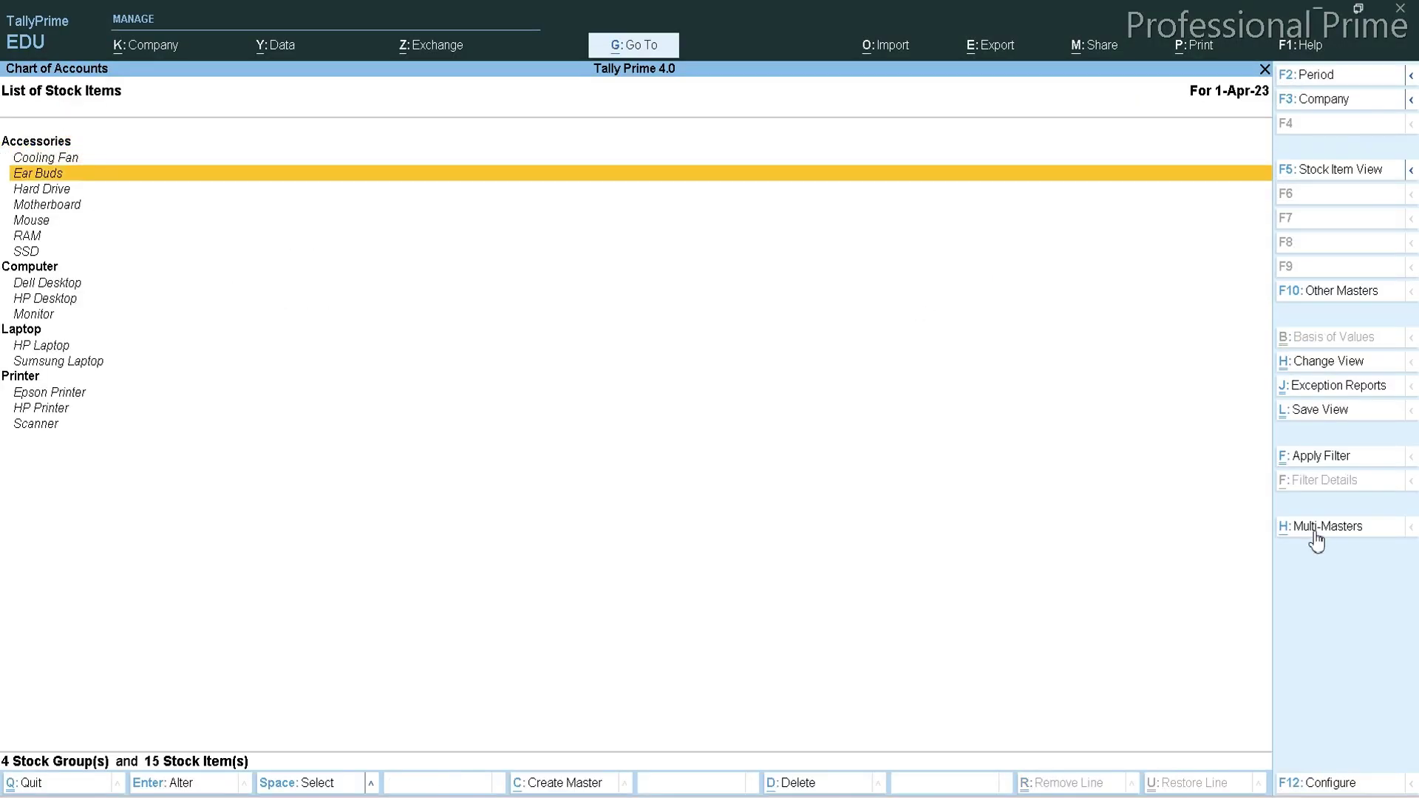
key(Down)
key(Down)
key(Down)
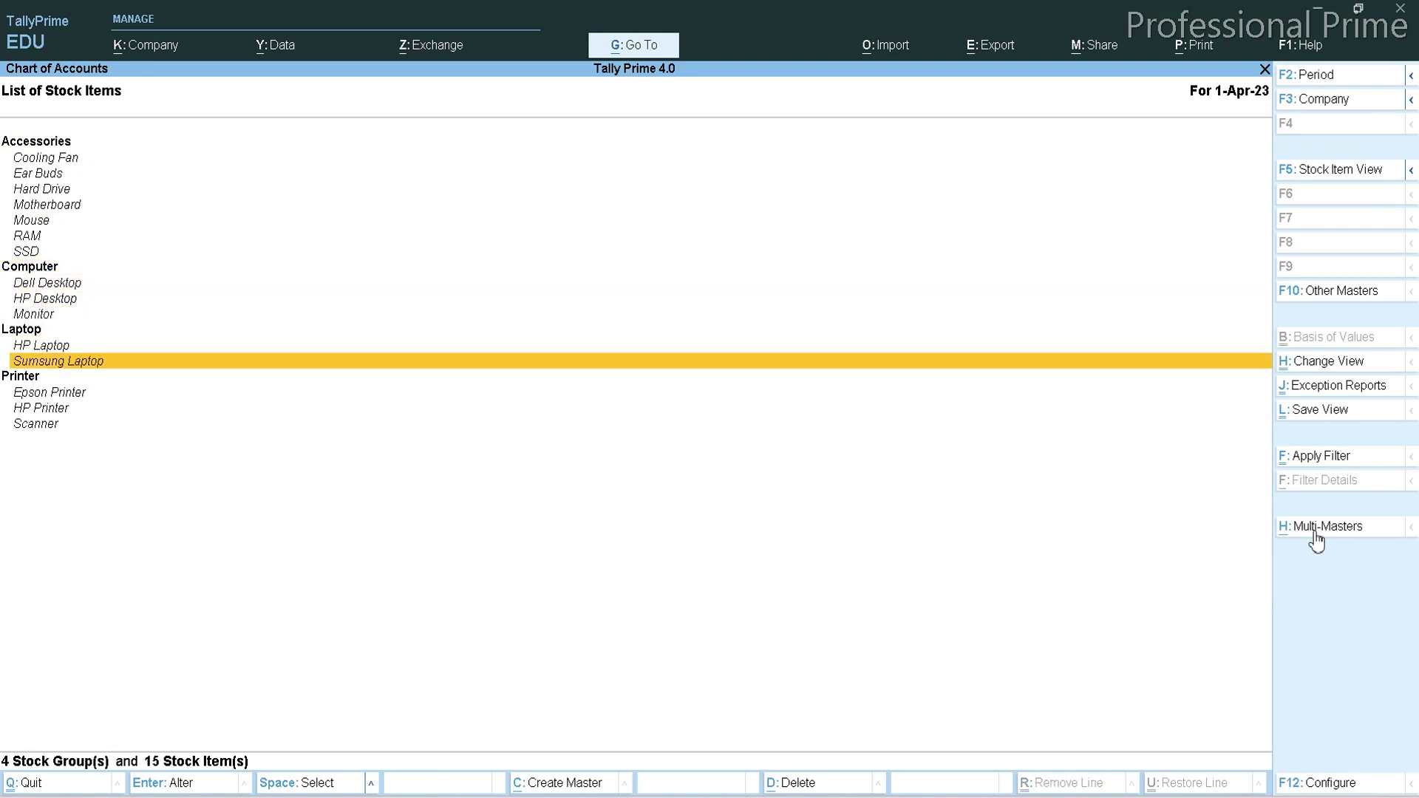
Copy the name Dell Laptop from the Excel sheet and return to the stock item list in TallyPrime.
key(alt+Tab)
key(Up)
key(Up)
key(Up)
key(Up)
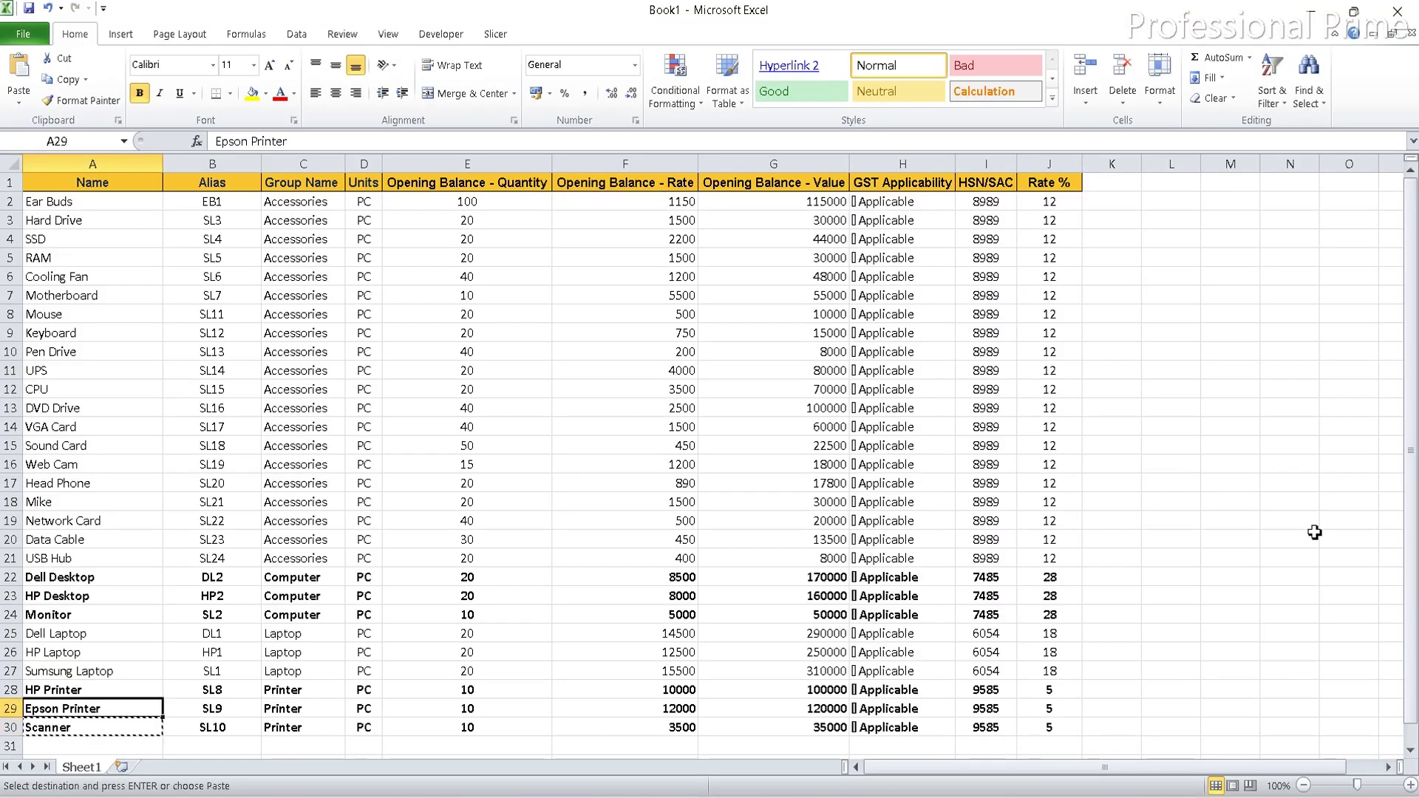
key(Up)
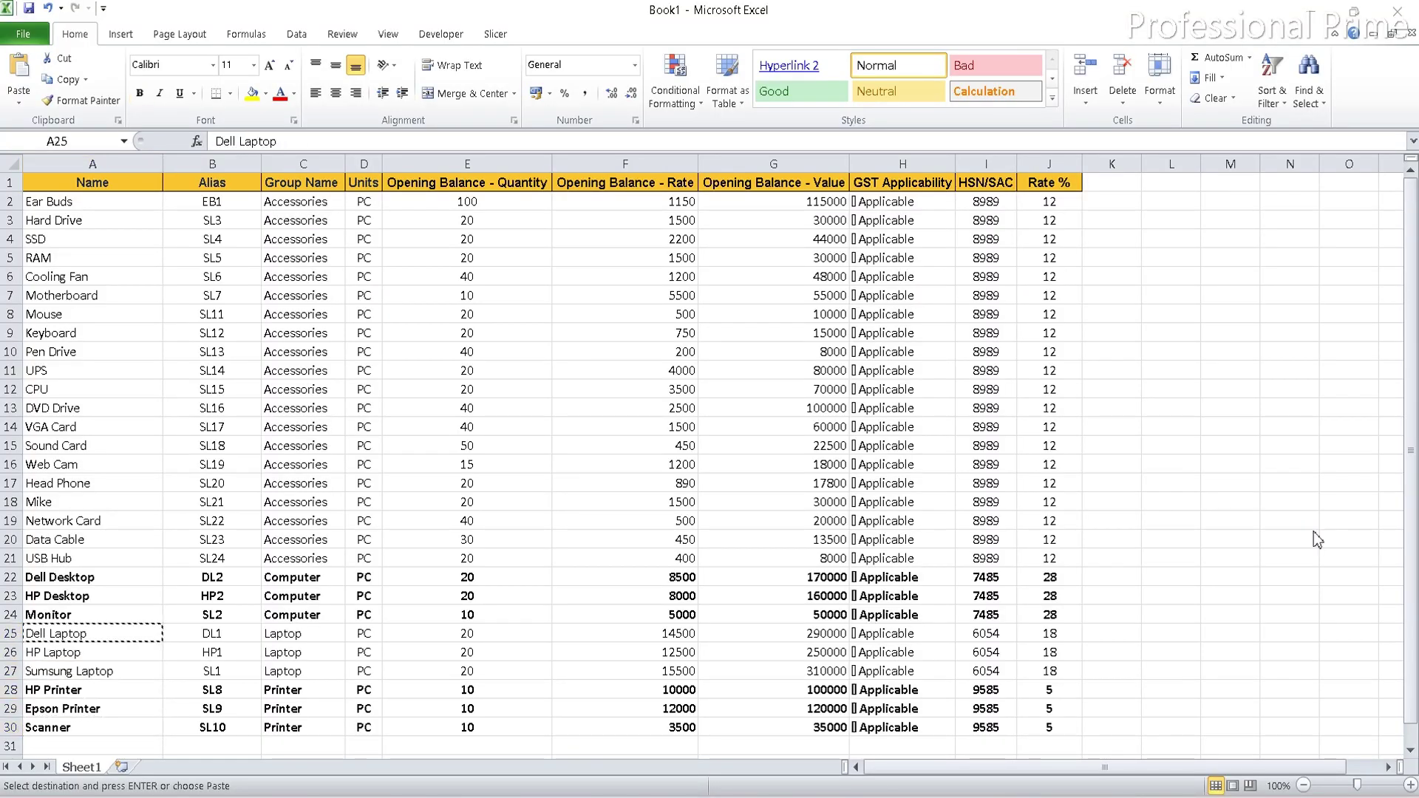
key(alt+Tab)
Start creating multiple stock items at once under the Laptop group.
click(1322, 529)
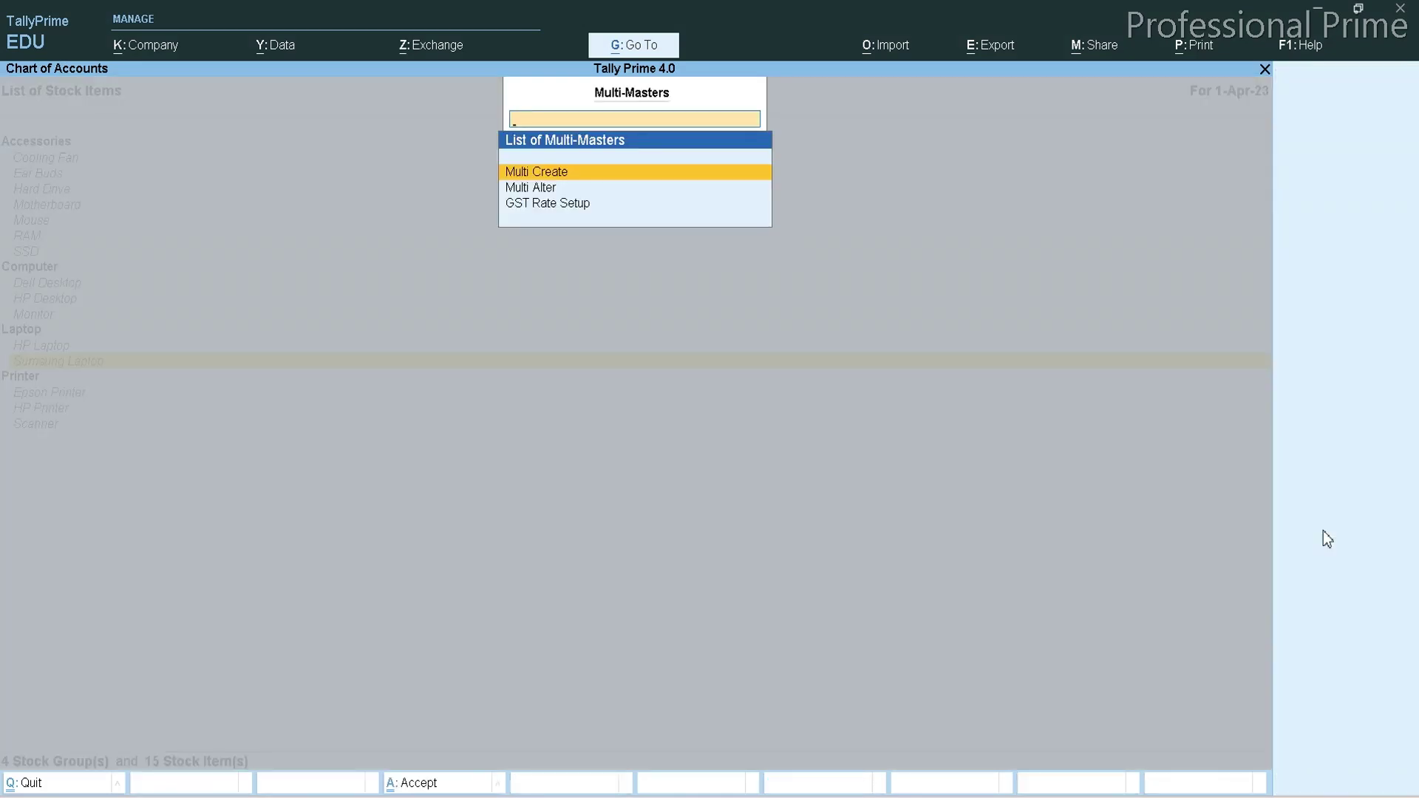
key(Return)
key(BackSpace)
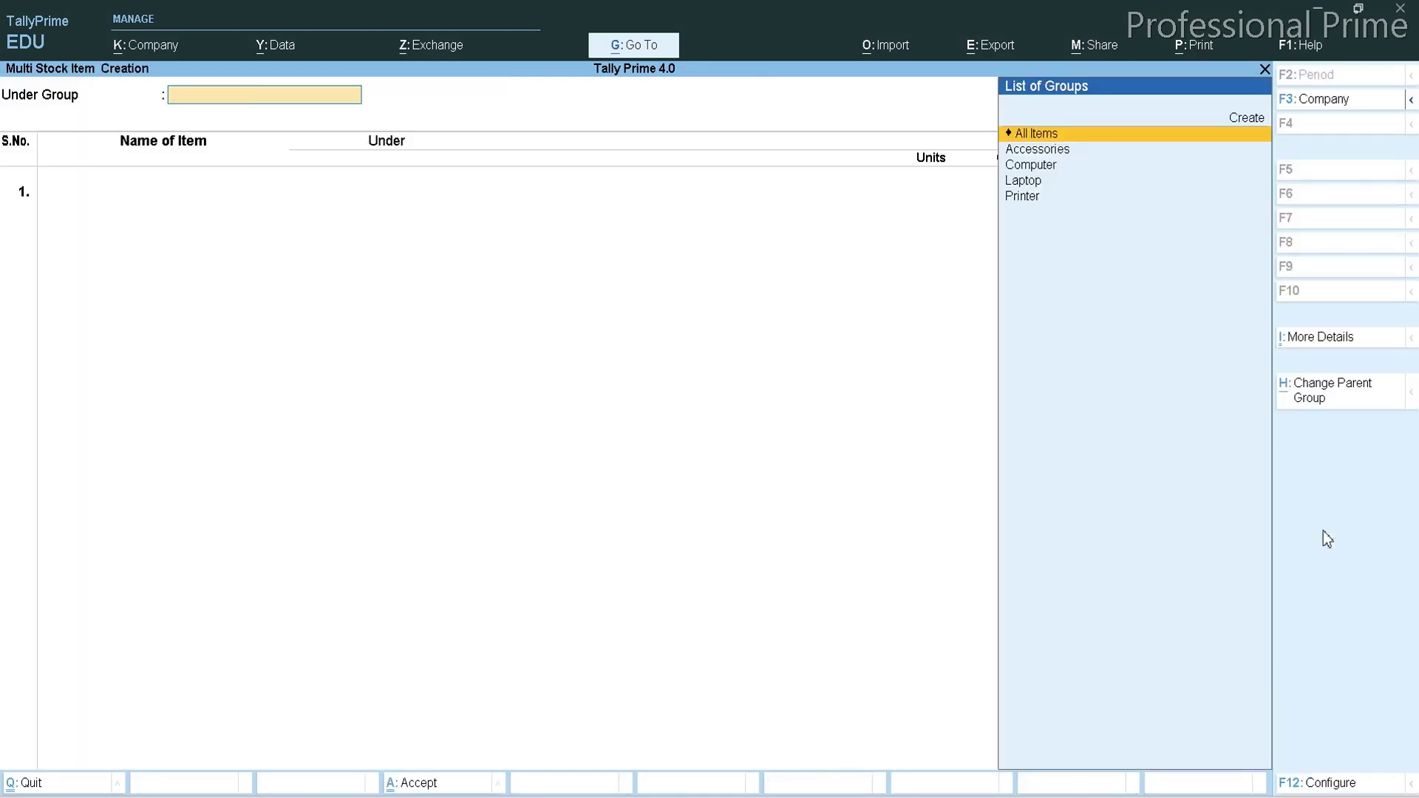
key(Down)
key(Down)
key(Down)
key(Return)
Add Dell Laptop, using the copied name, with unit PC and no opening quantity, and save the list.
key(ctrl+v)
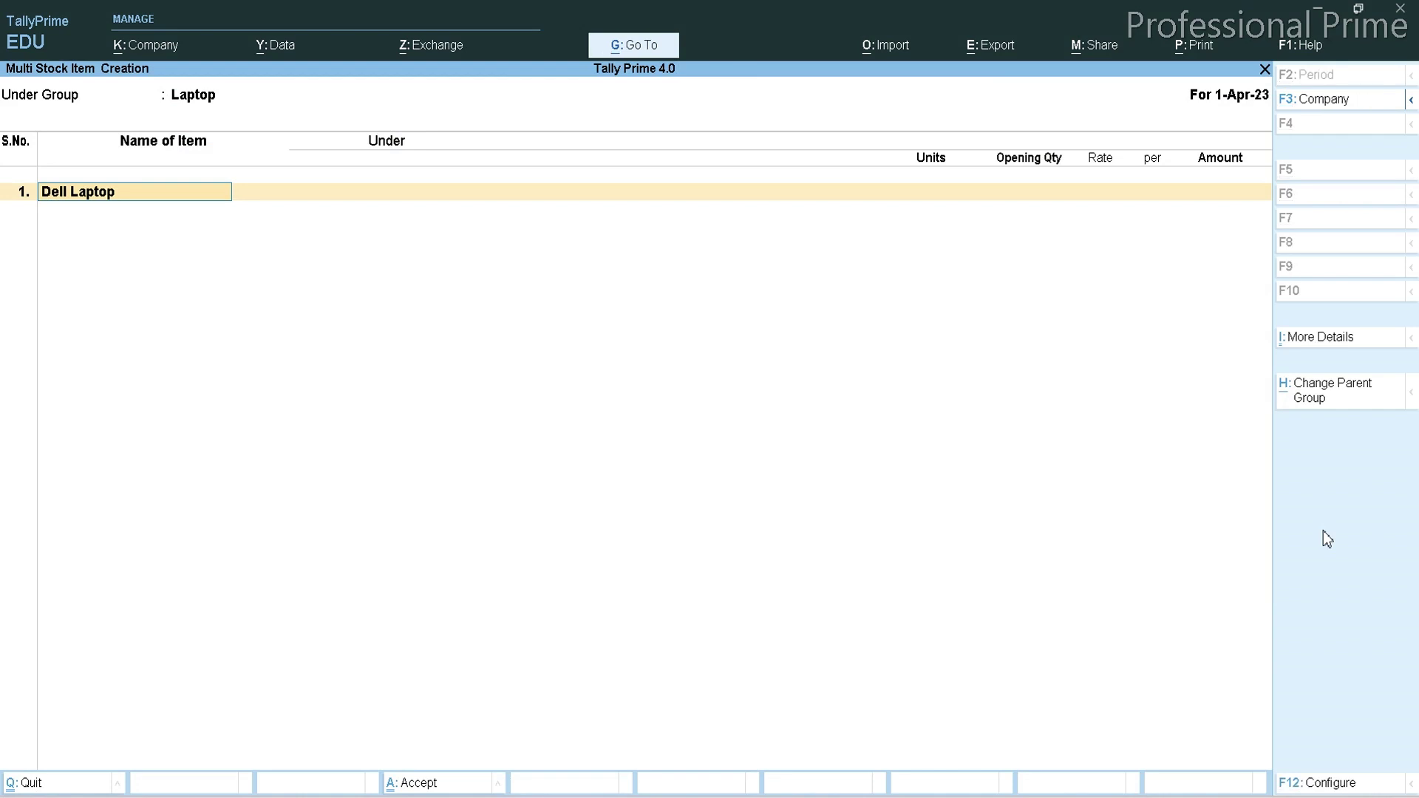
key(Return)
key(Return)
key(Return)
key(Return)
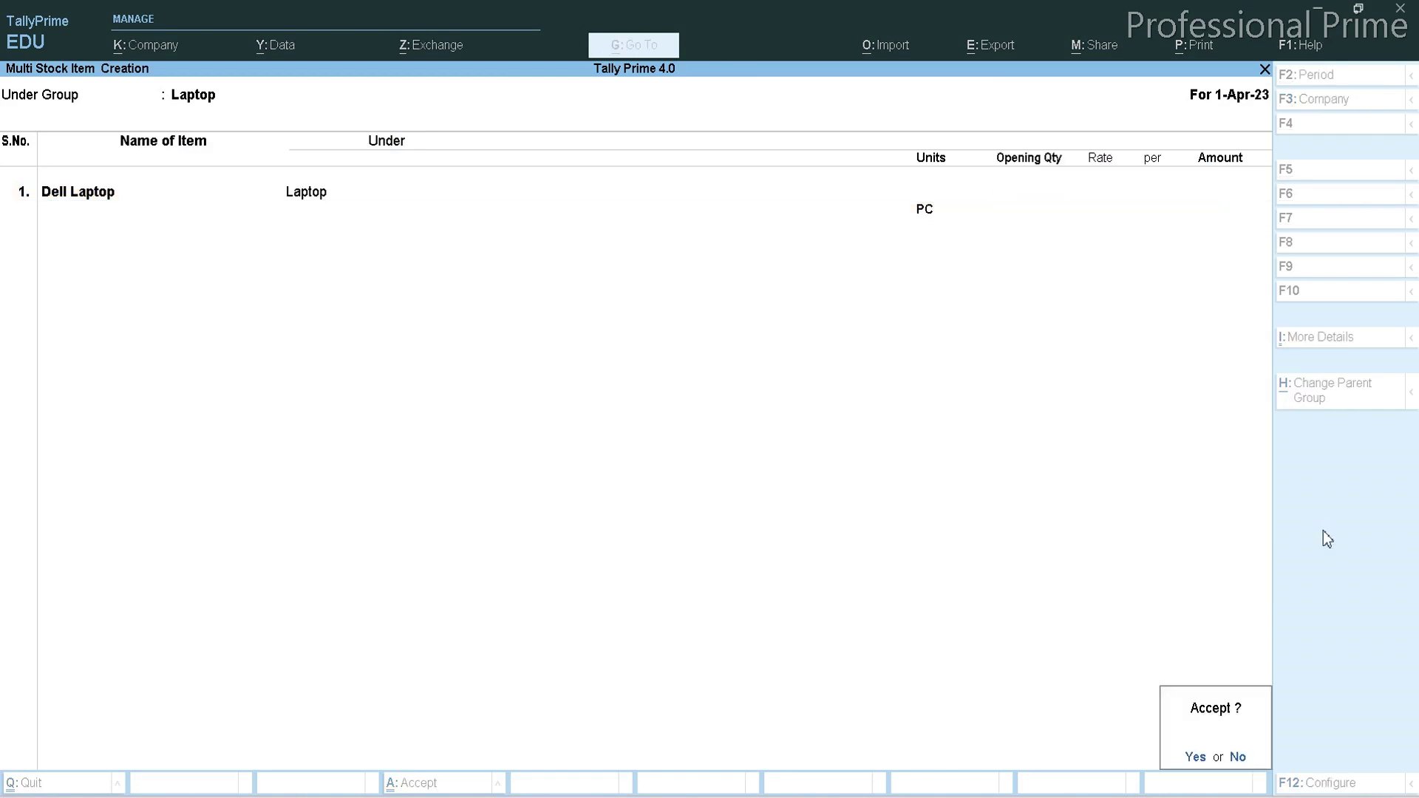
key(Return)
Review the updated list of stock items under the Printer, Laptop, Computer and Accessories groups.
key(Down)
key(Down)
key(Down)
key(Down)
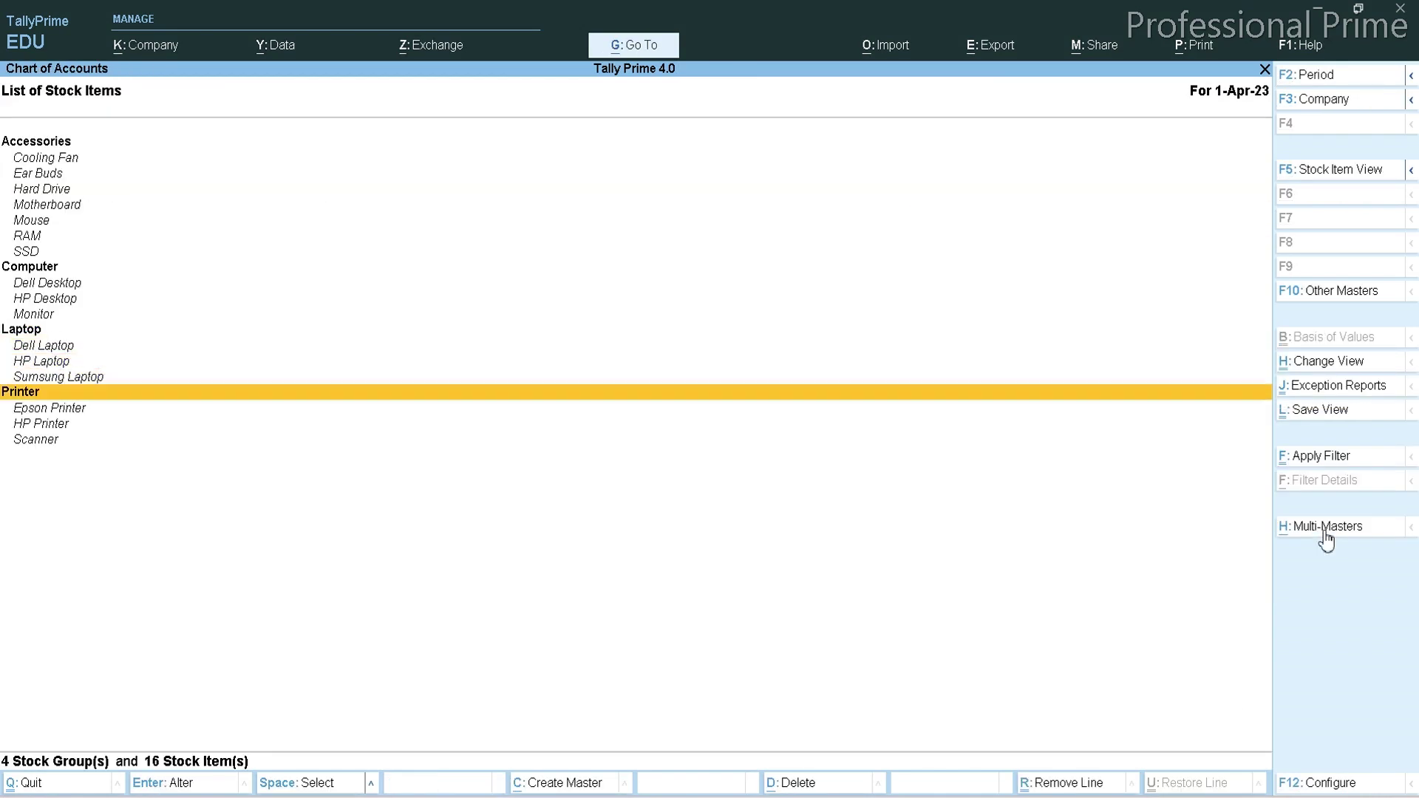
key(Up)
key(Up)
key(Up)
key(Up)
key(Up)
key(Up)
key(Up)
key(Up)
key(Up)
key(Up)
key(Up)
key(Up)
key(Up)
key(Up)
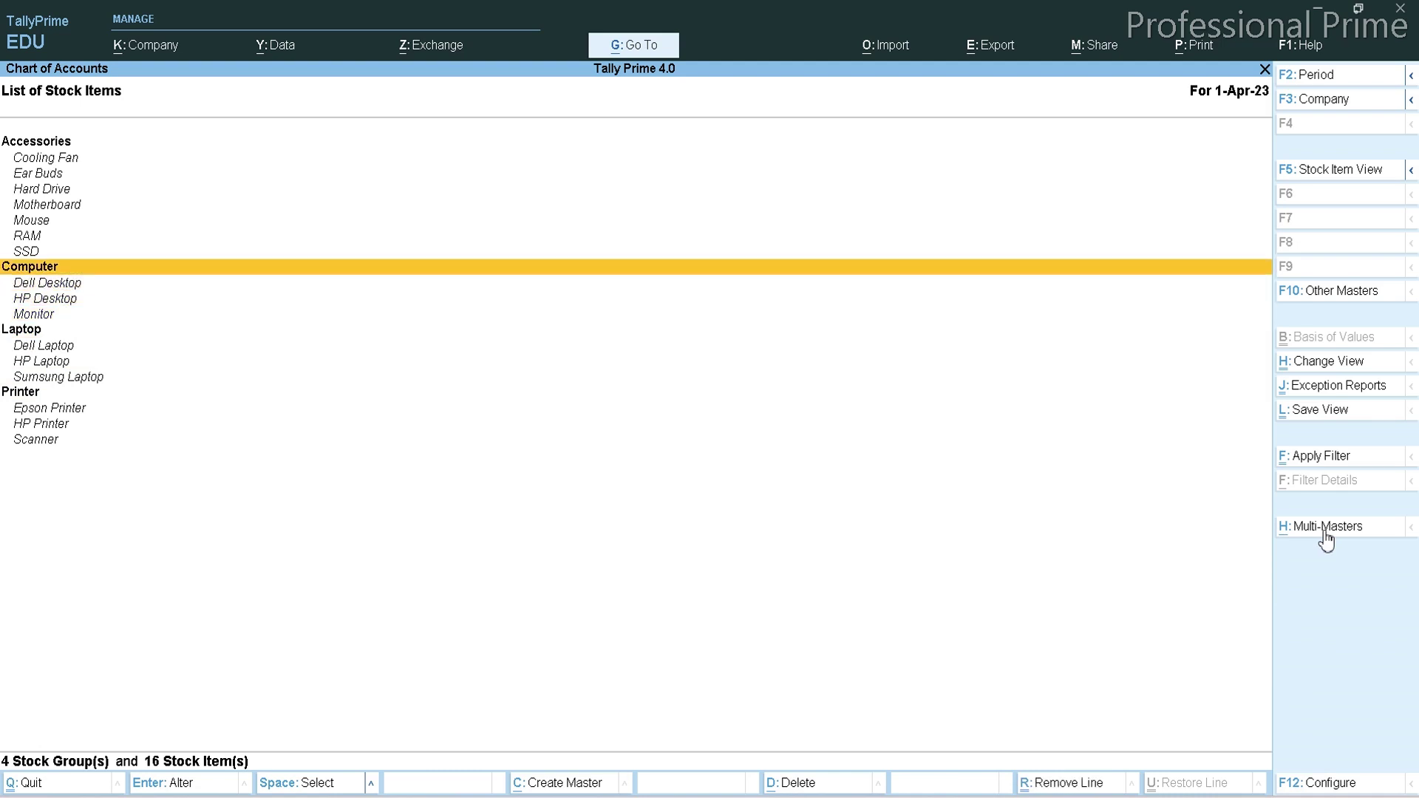
key(Down)
key(Down)
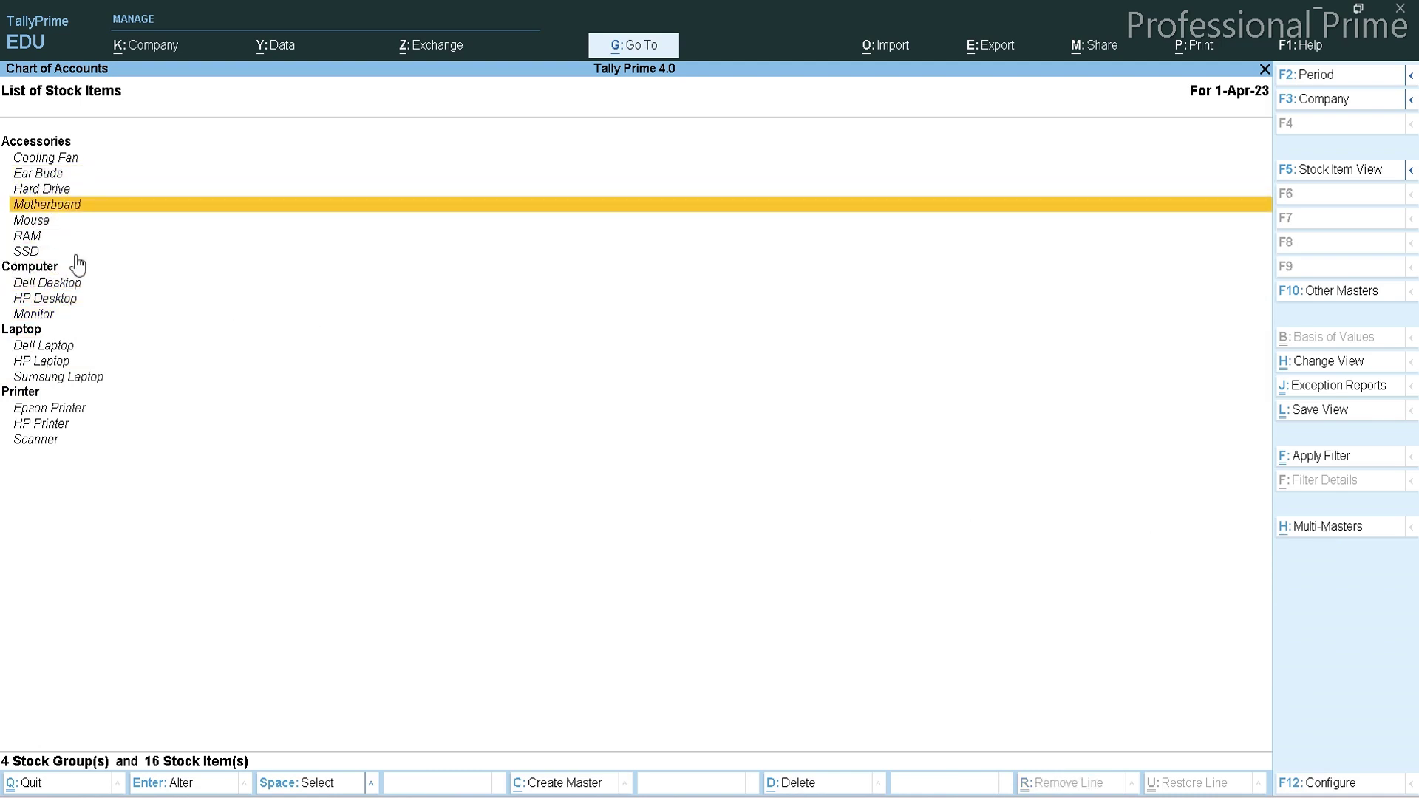
Cancel the pending copy selection in the Excel sheet and return to TallyPrime.
key(alt+Tab)
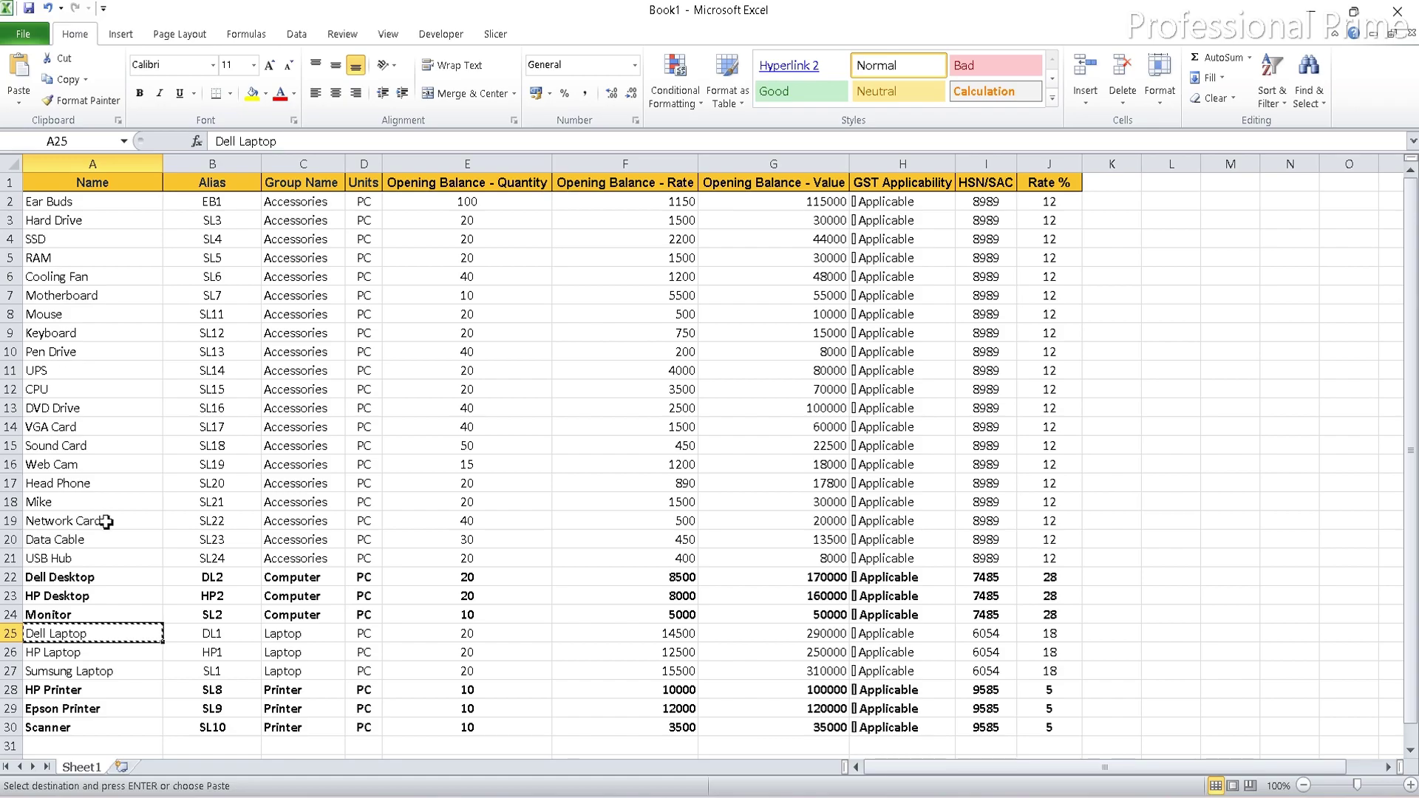
key(Escape)
key(alt+Tab)
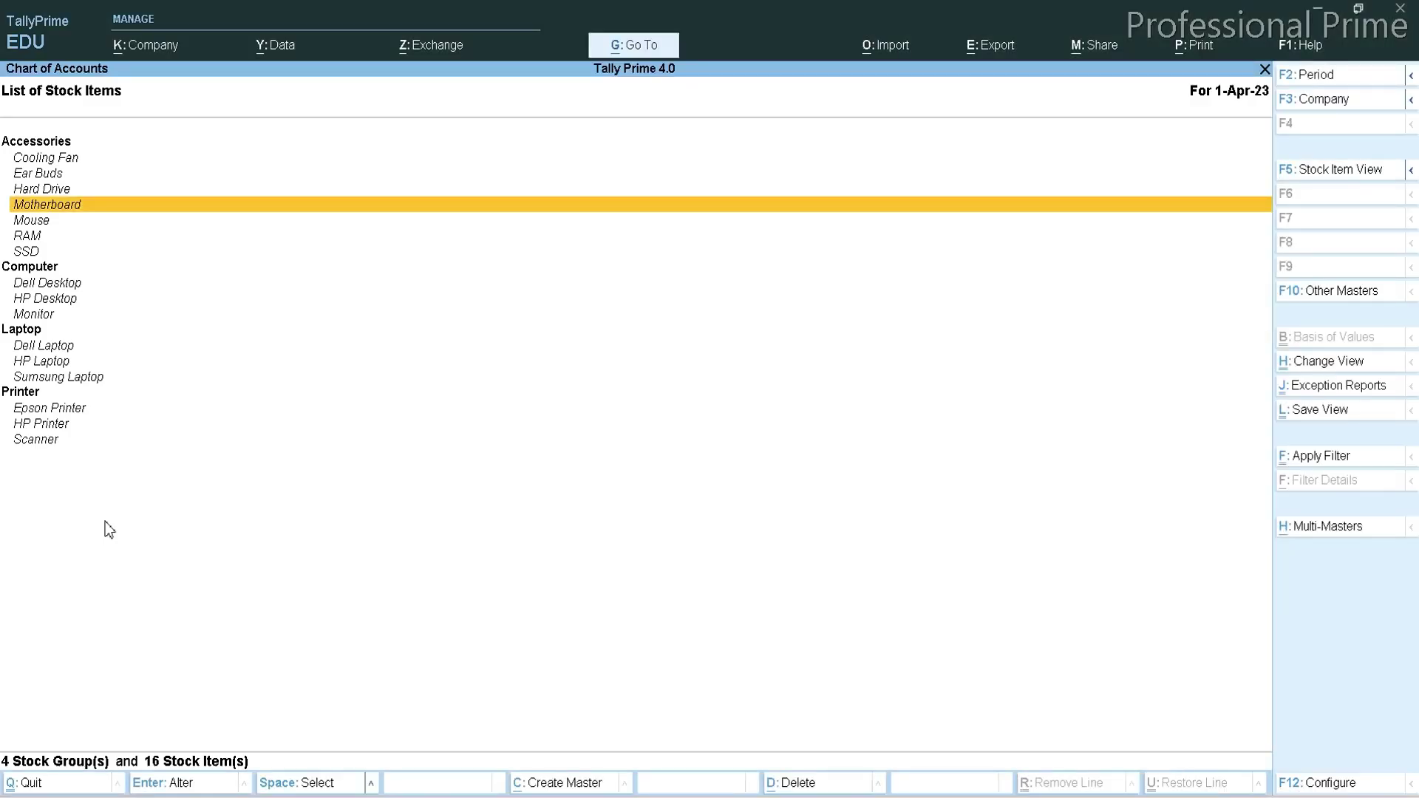
Open the Cooling Fan stock item for alteration, examine its inherited HSN/SAC and GST rate details, and leave it unchanged.
key(Escape)
key(Escape)
key(Up)
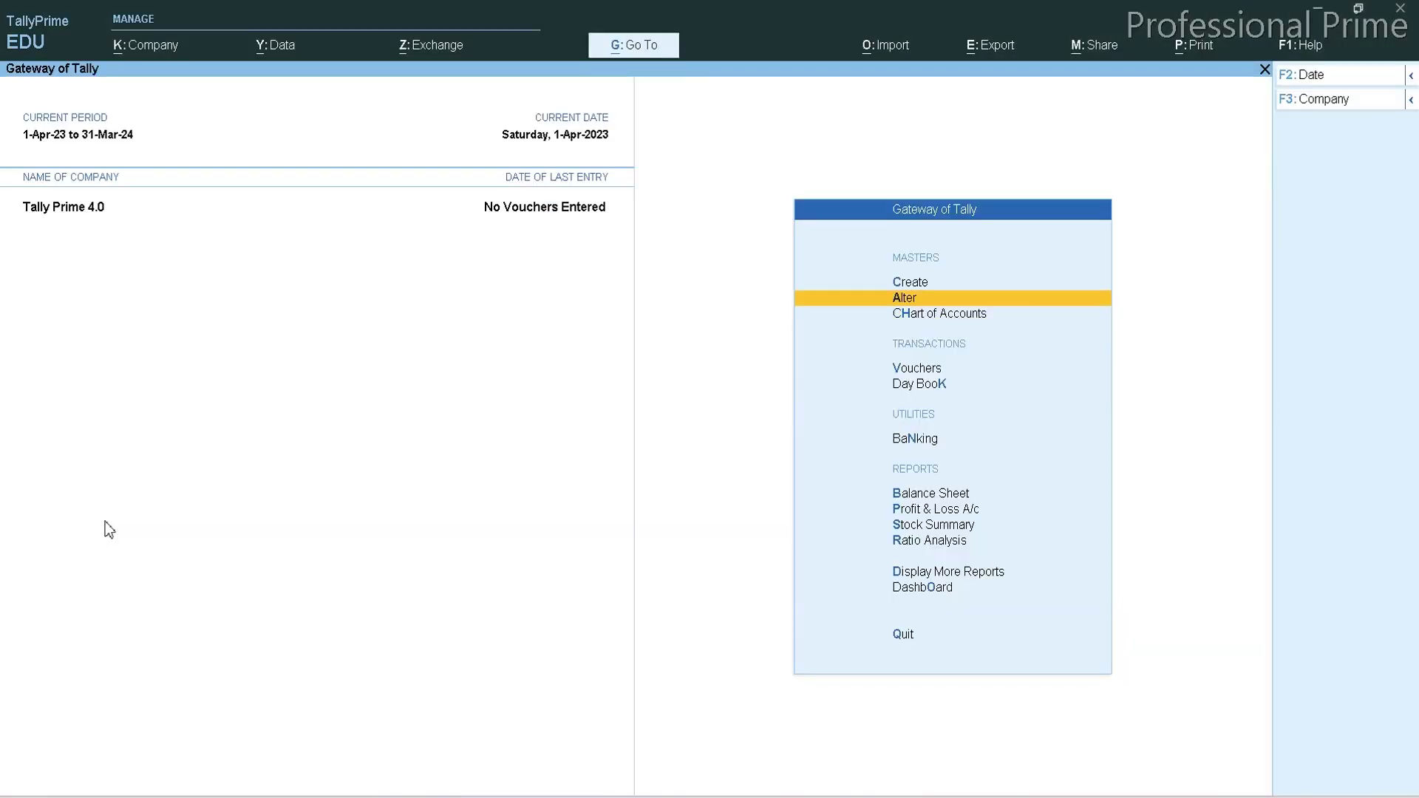
key(Return)
key(Down)
key(Down)
key(Down)
key(Down)
key(Down)
key(Down)
key(Down)
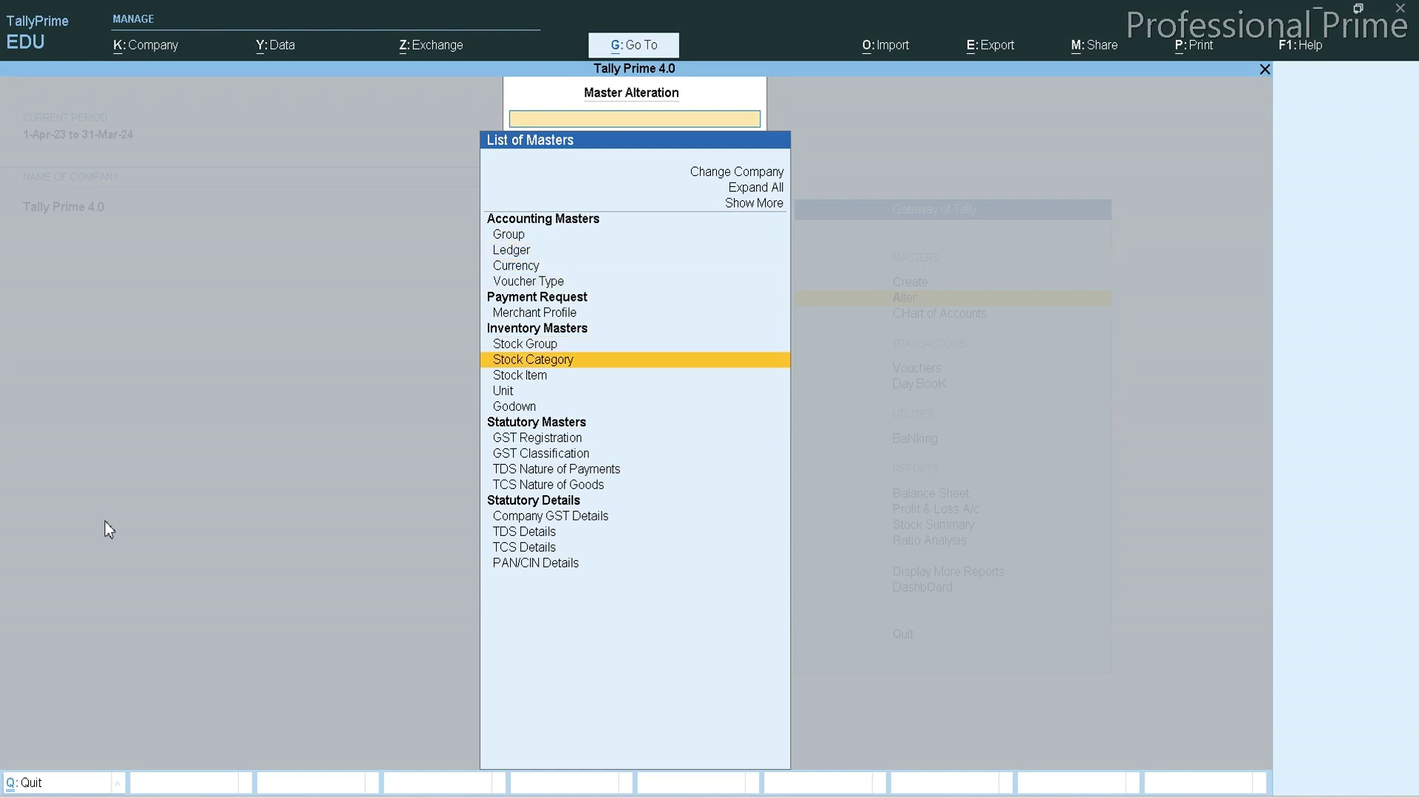
key(Return)
key(Return)
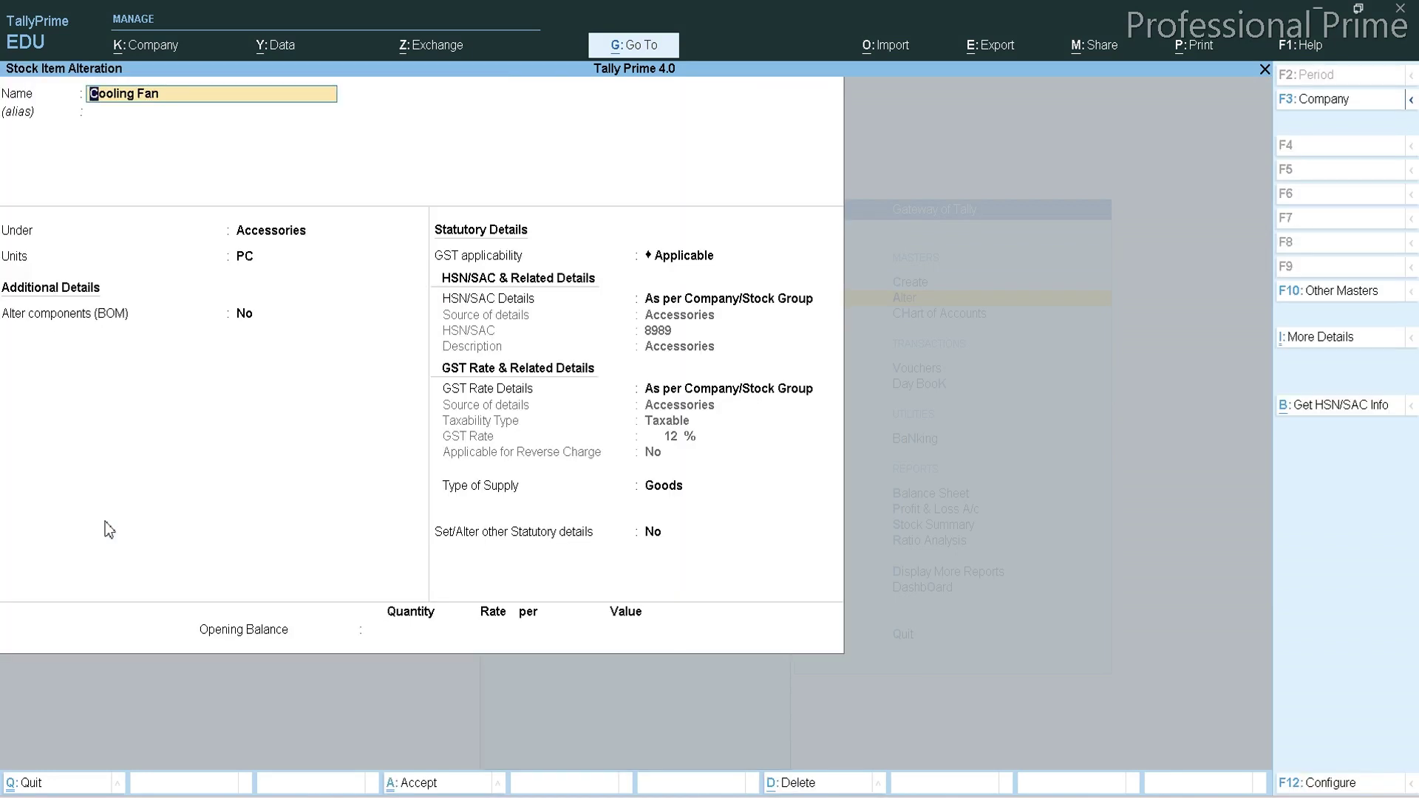
key(Escape)
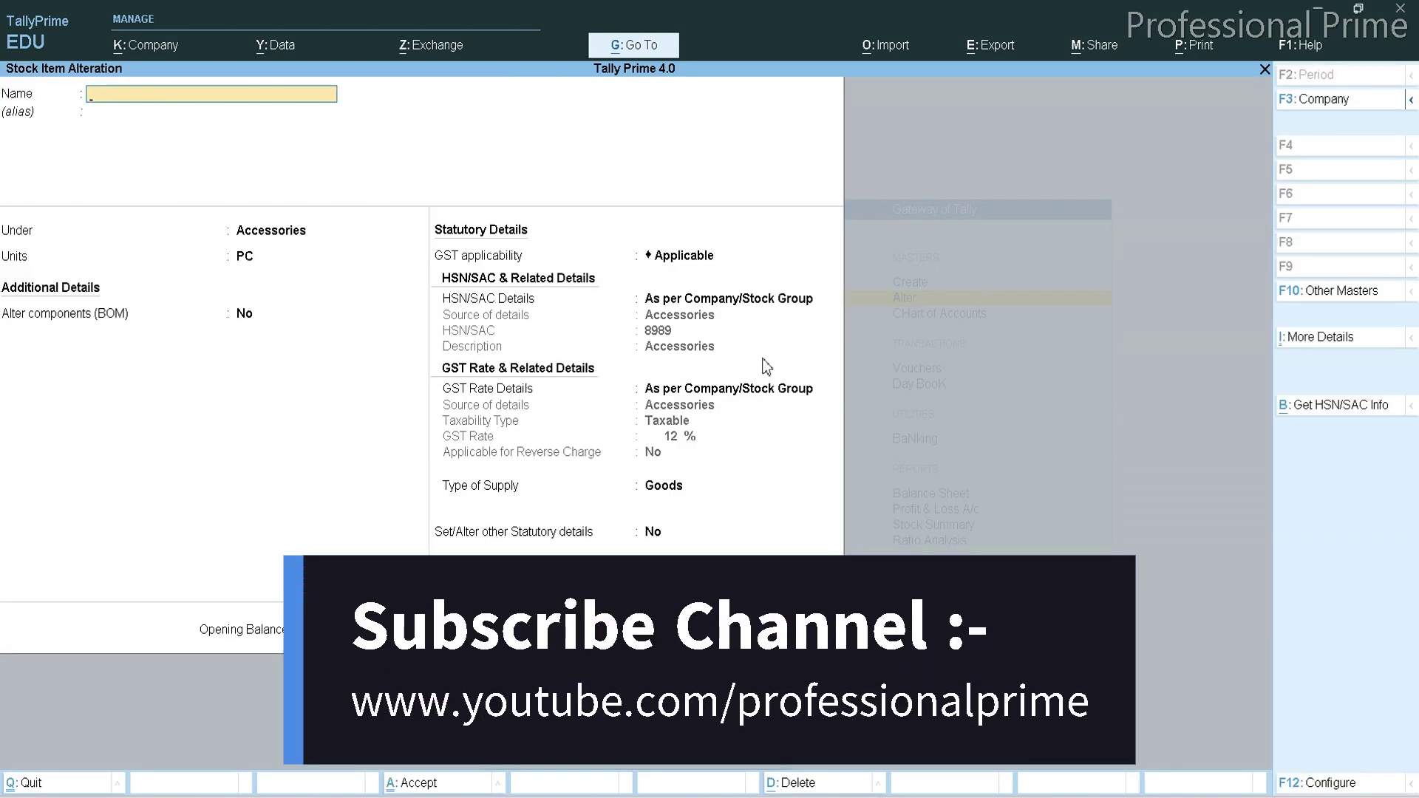
key(Escape)
Open the Scanner stock item for alteration, examine its inherited GST details, and go back to the Gateway of Tally without saving.
key(Down)
key(Down)
key(Down)
key(Down)
key(Down)
key(Down)
key(Down)
key(Down)
key(Down)
key(Down)
key(Down)
key(Down)
key(Down)
key(Down)
key(Down)
key(Up)
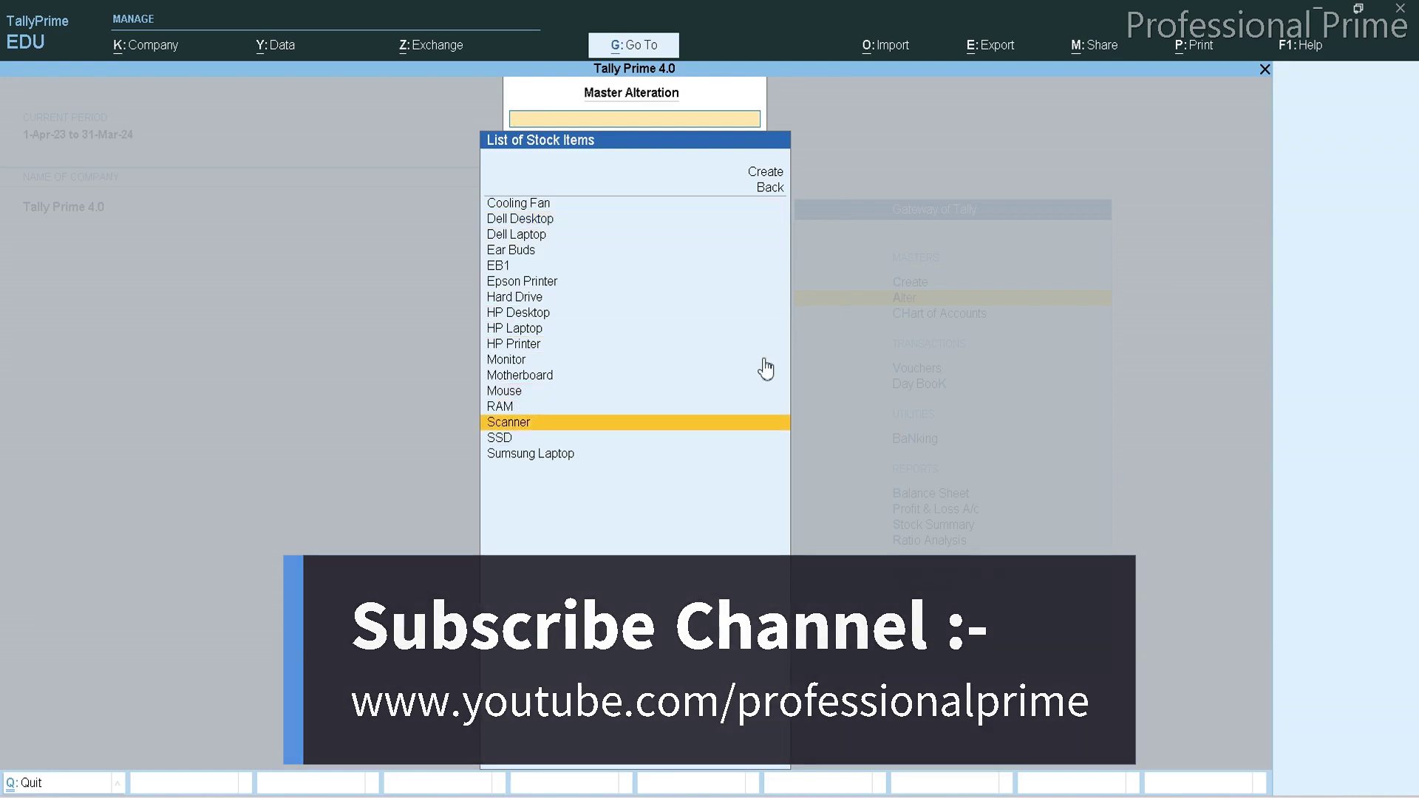
key(Return)
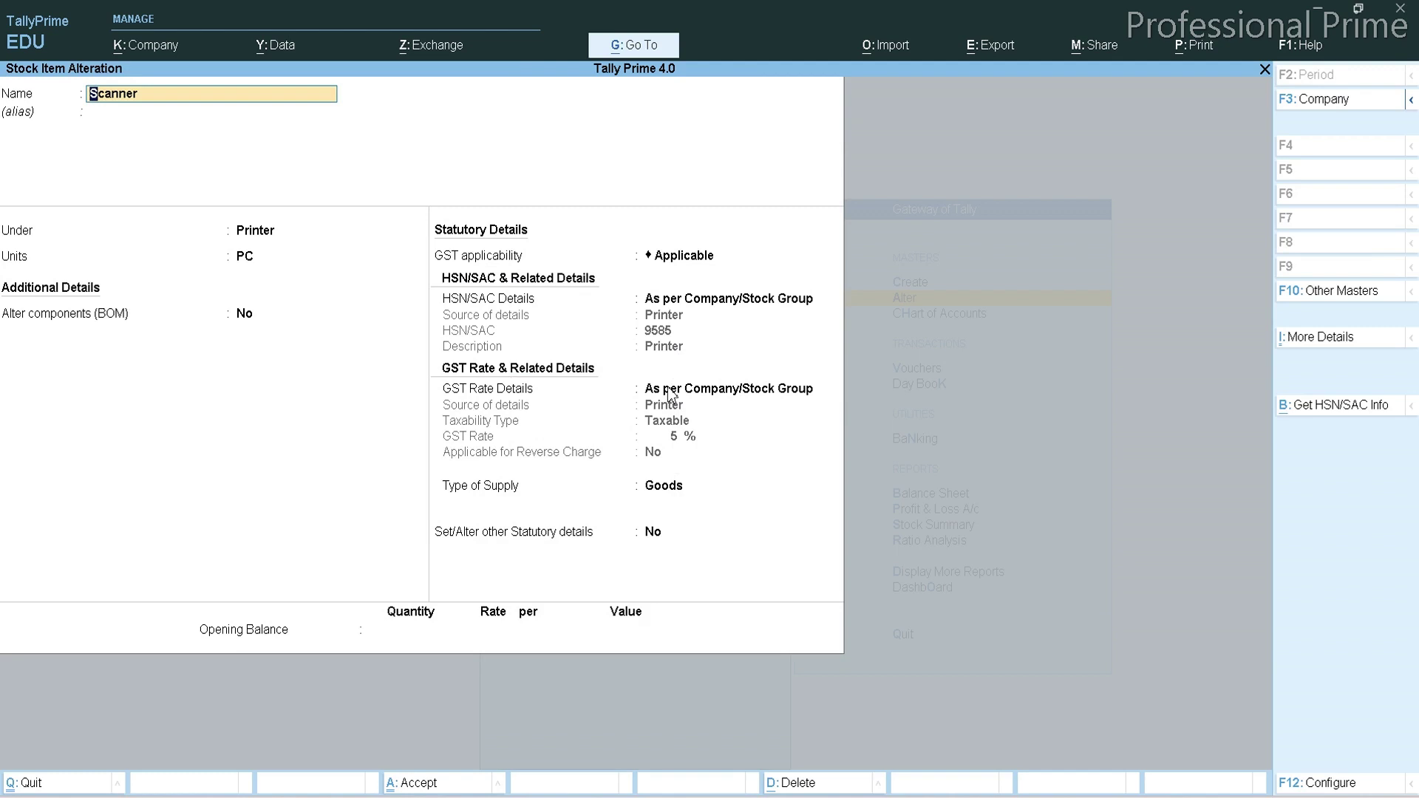
key(Escape)
key(y)
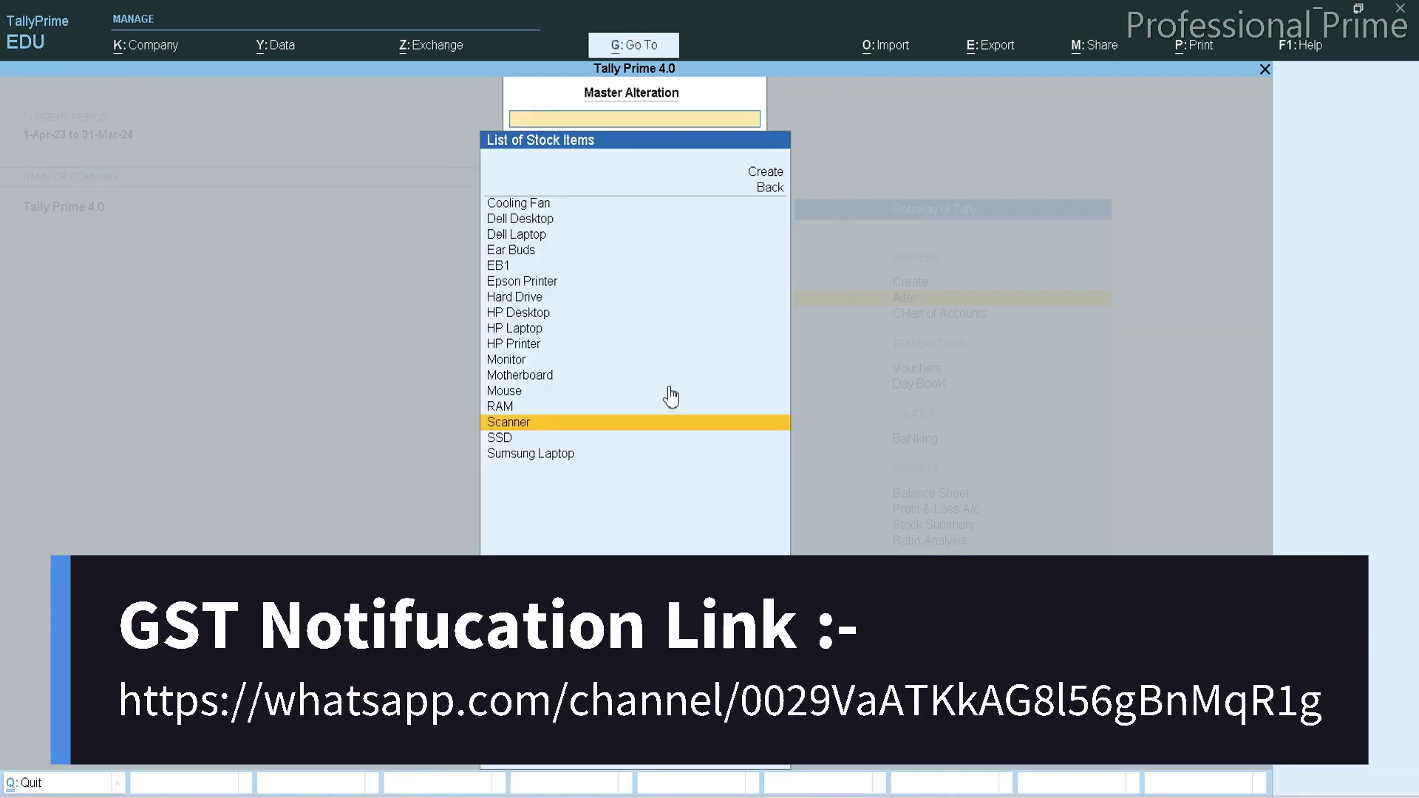
key(Escape)
key(Escape)
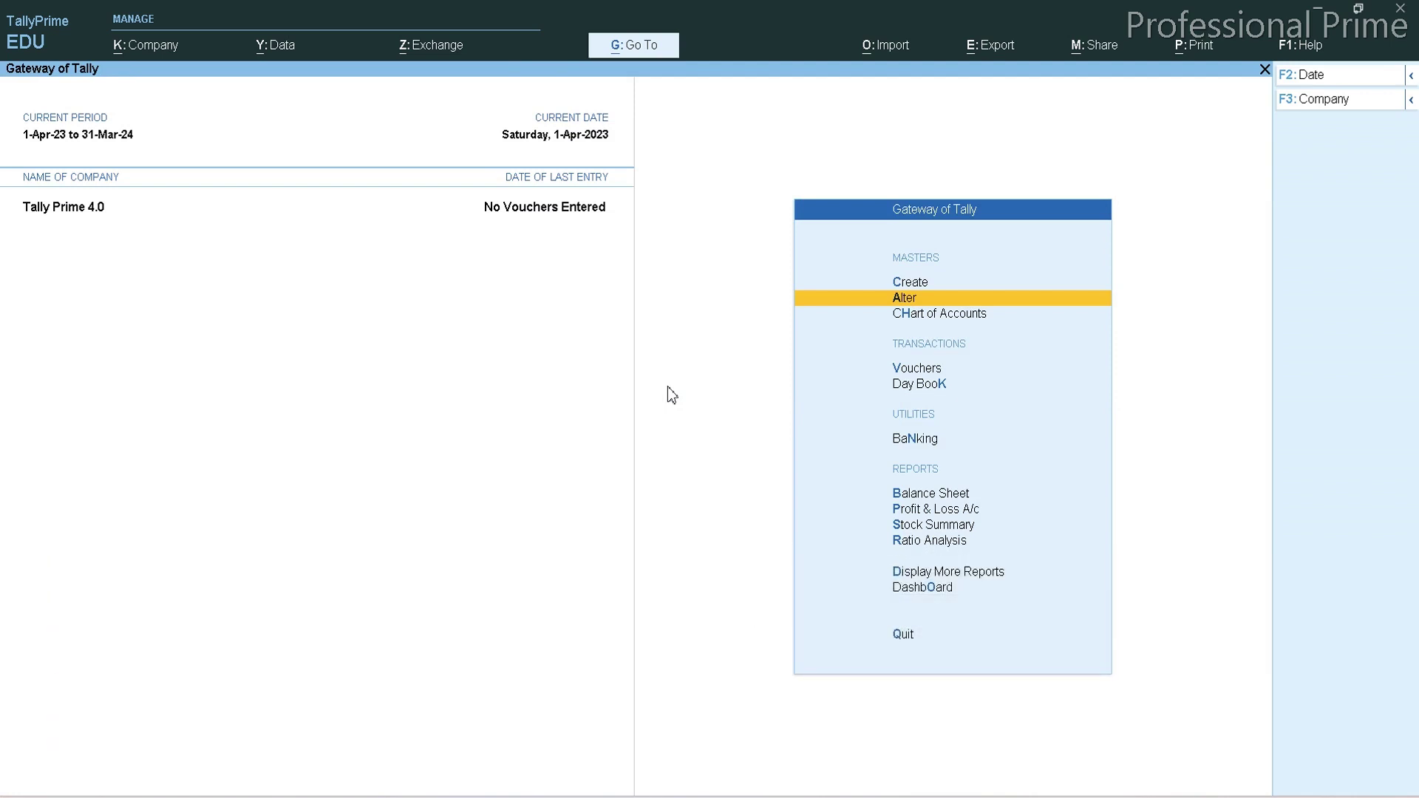
key(Escape)
key(n)
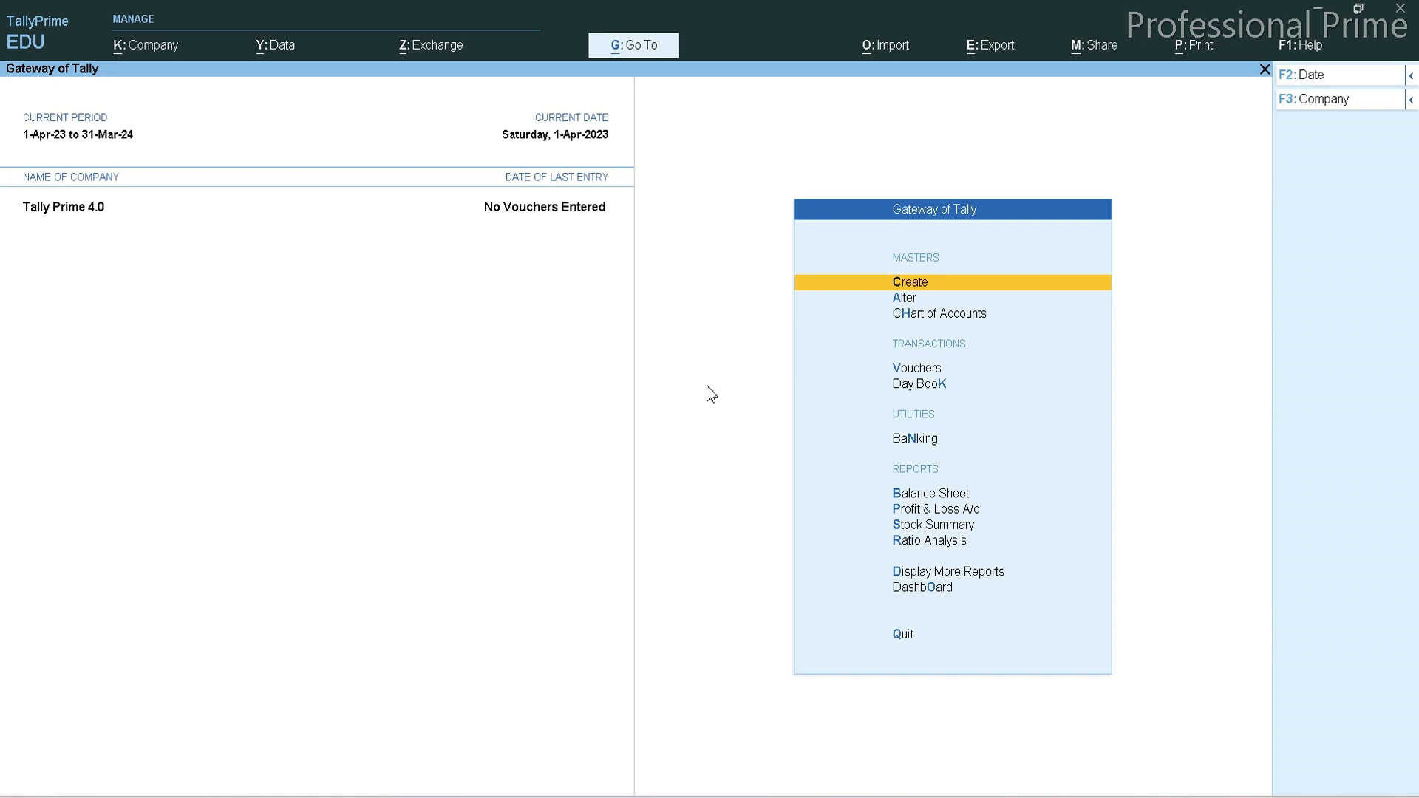
Open the creation form for a single new stock item.
key(Return)
key(Down)
key(Down)
key(Down)
key(Down)
key(Down)
key(Down)
key(Down)
key(Down)
key(Down)
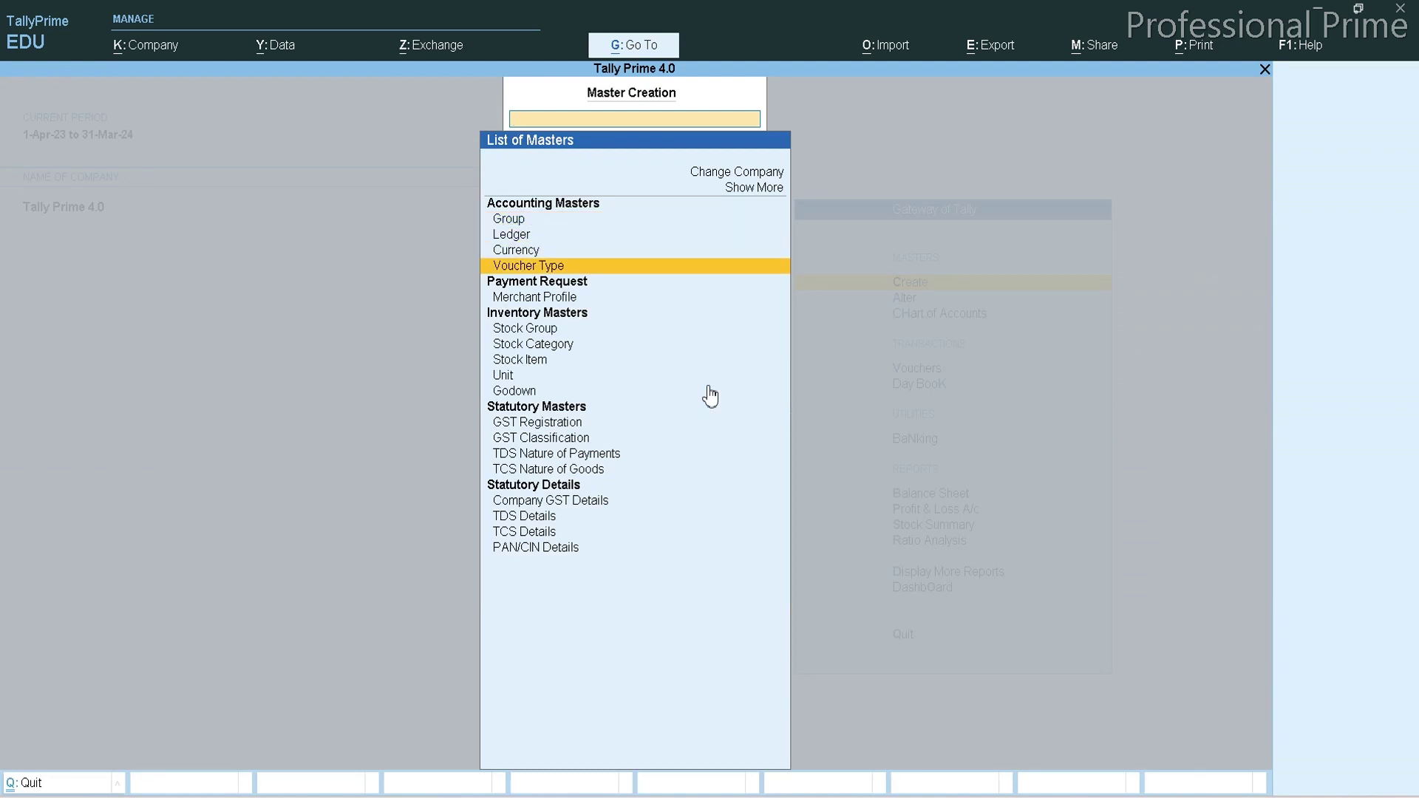
key(Return)
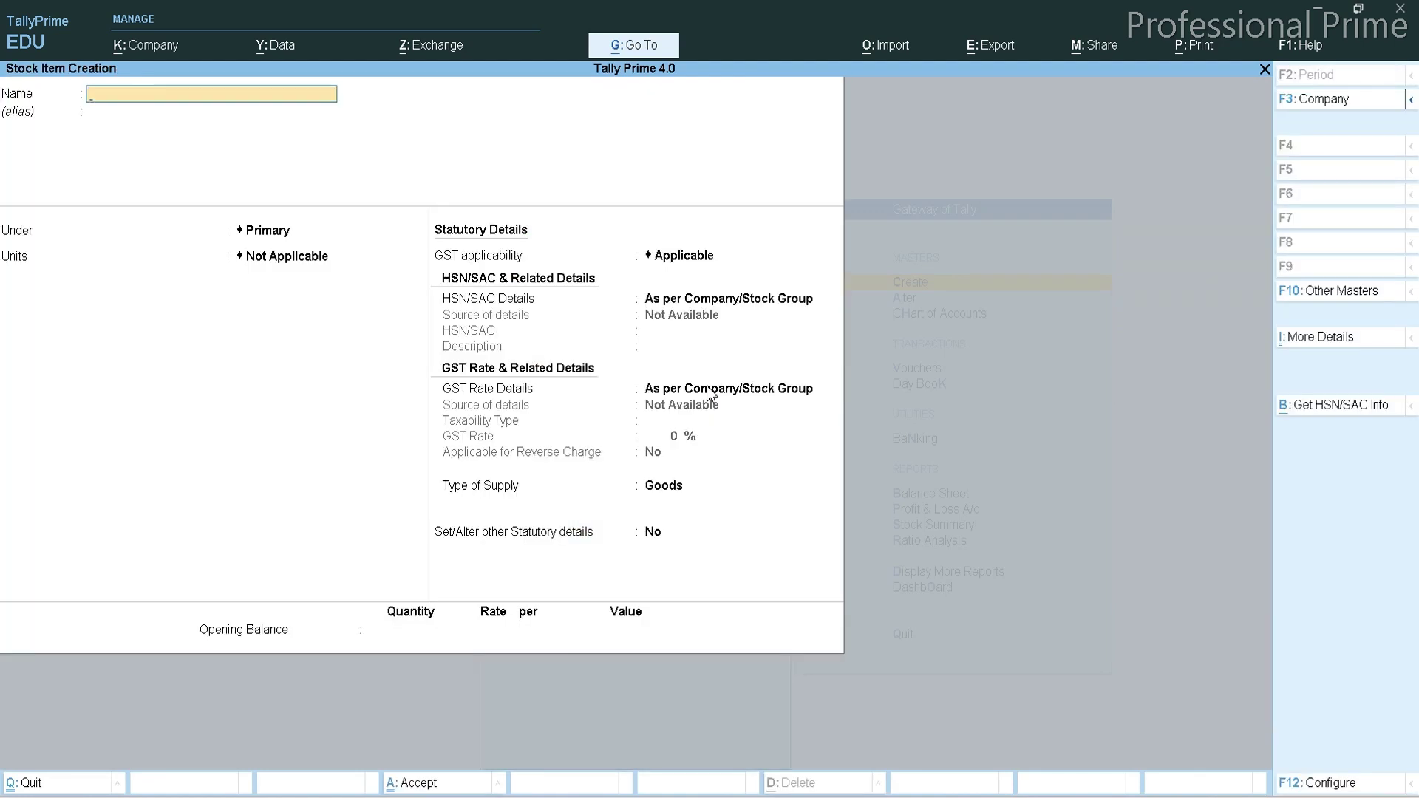
Name the new stock item USB Hub, copied from the Excel sheet, and leave its alias empty.
key(alt+Tab)
key(Up)
key(Up)
key(Up)
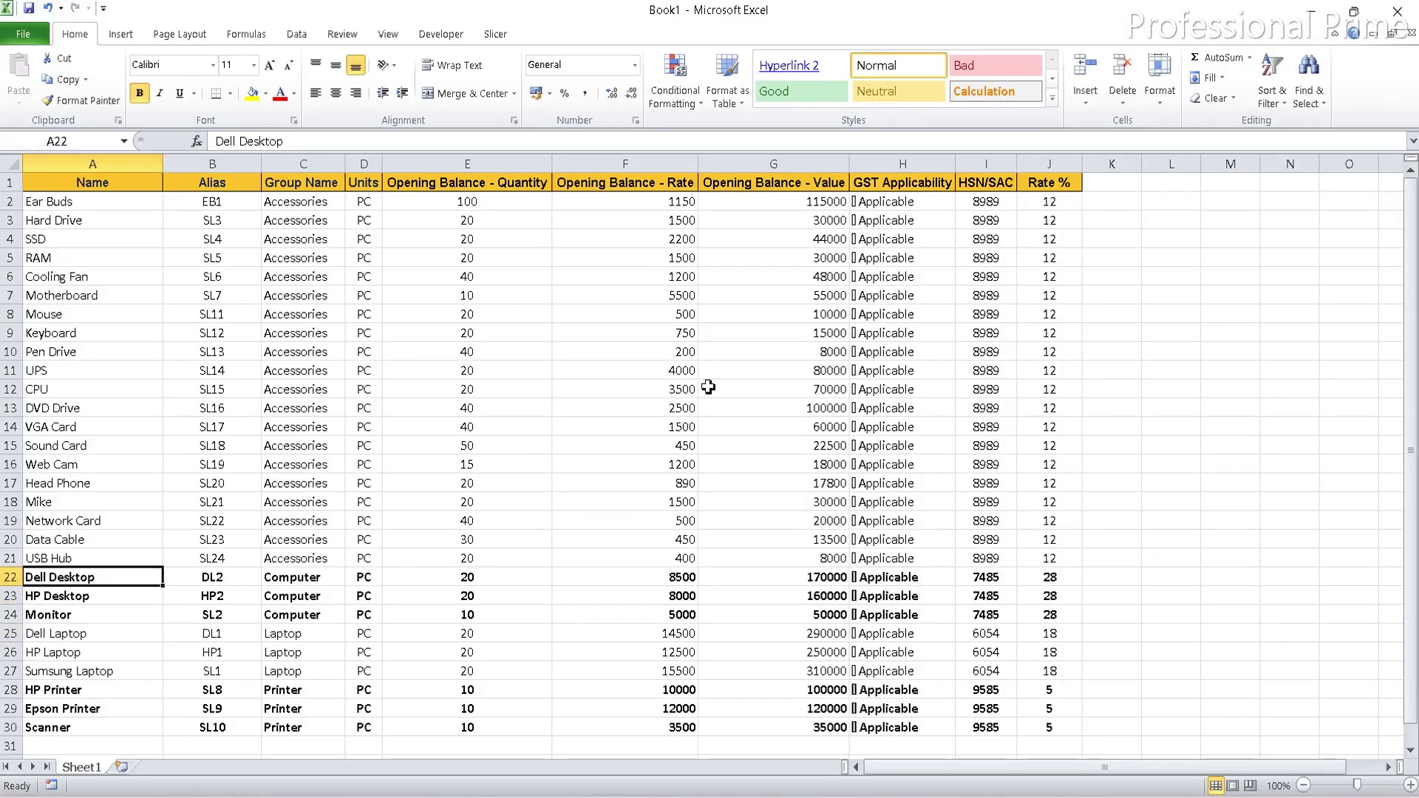
key(Up)
key(ctrl+c)
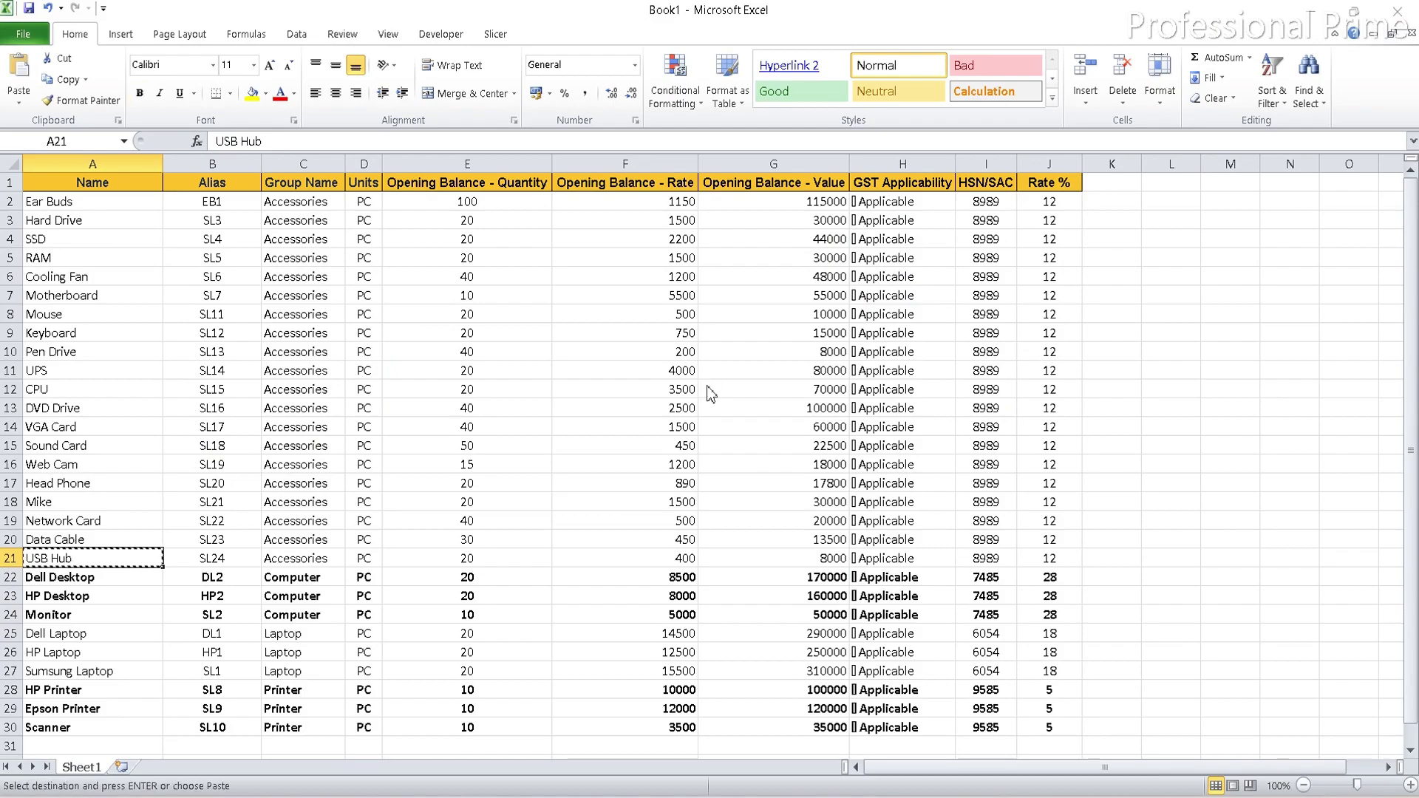
key(alt+Tab)
key(ctrl+v)
key(Return)
key(Return)
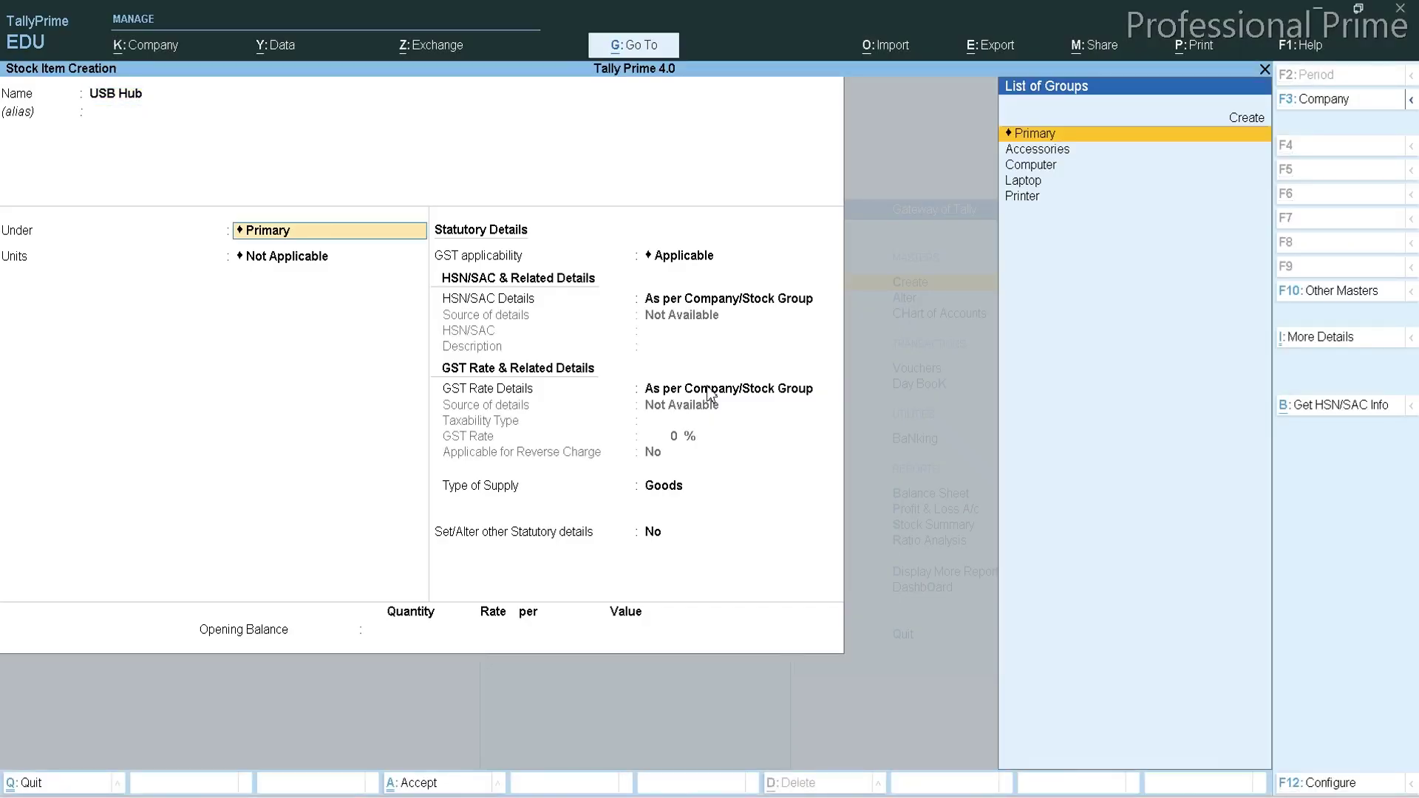
Keep USB Hub under Primary, set its unit to PC and leave components (BOM) at No.
key(Return)
key(Down)
key(Return)
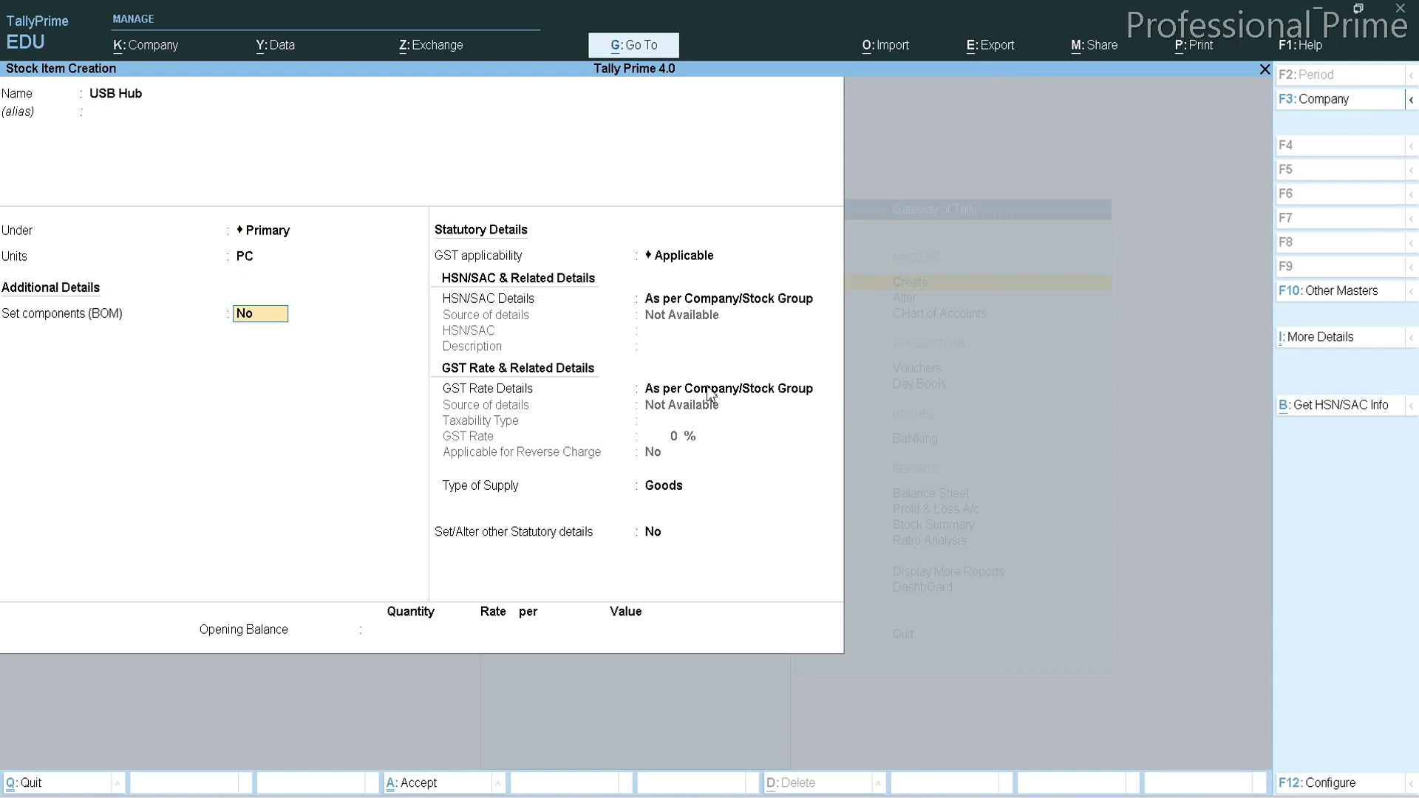
key(Return)
Keep GST applicability as Applicable and set the HSN/SAC details of USB Hub to Specify Details Here.
key(Return)
key(Down)
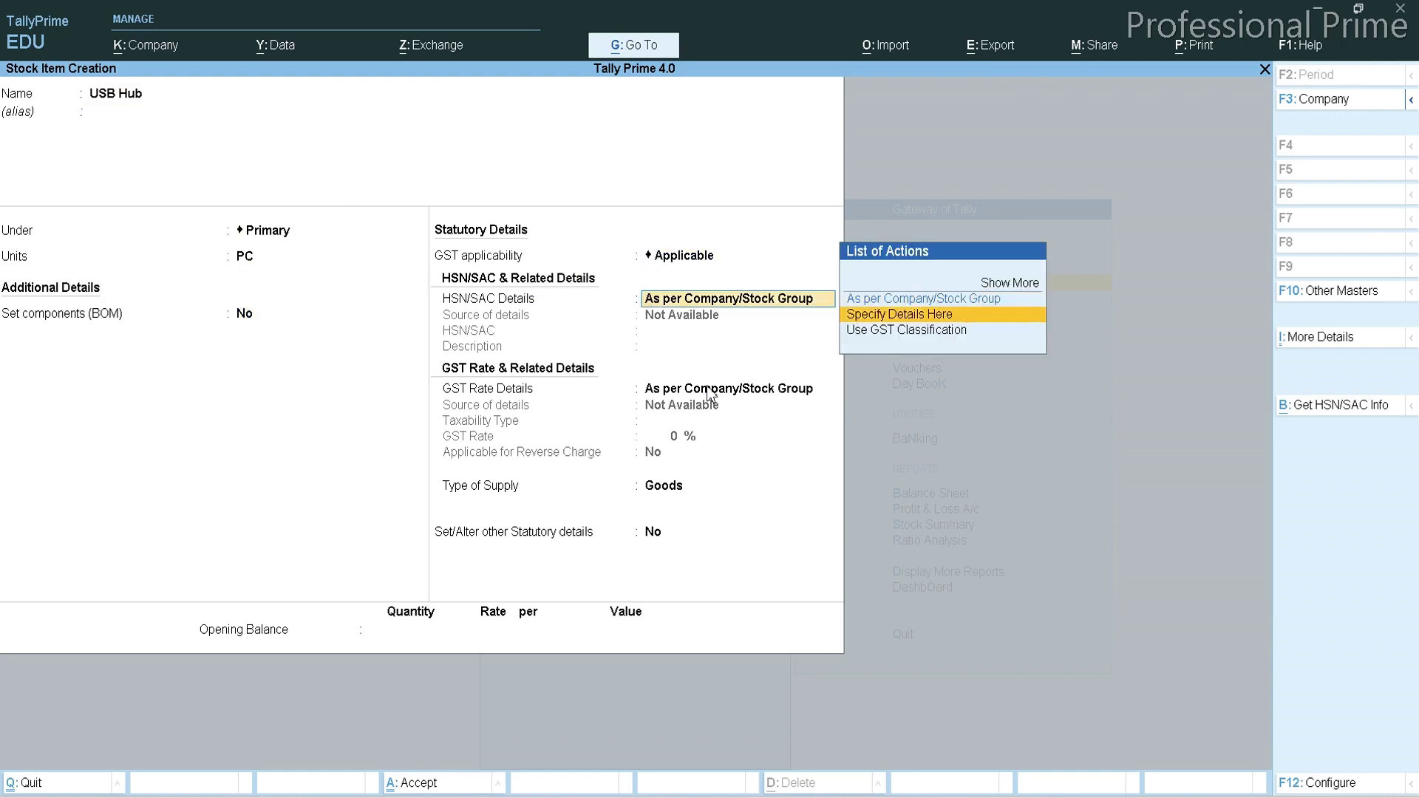
key(Return)
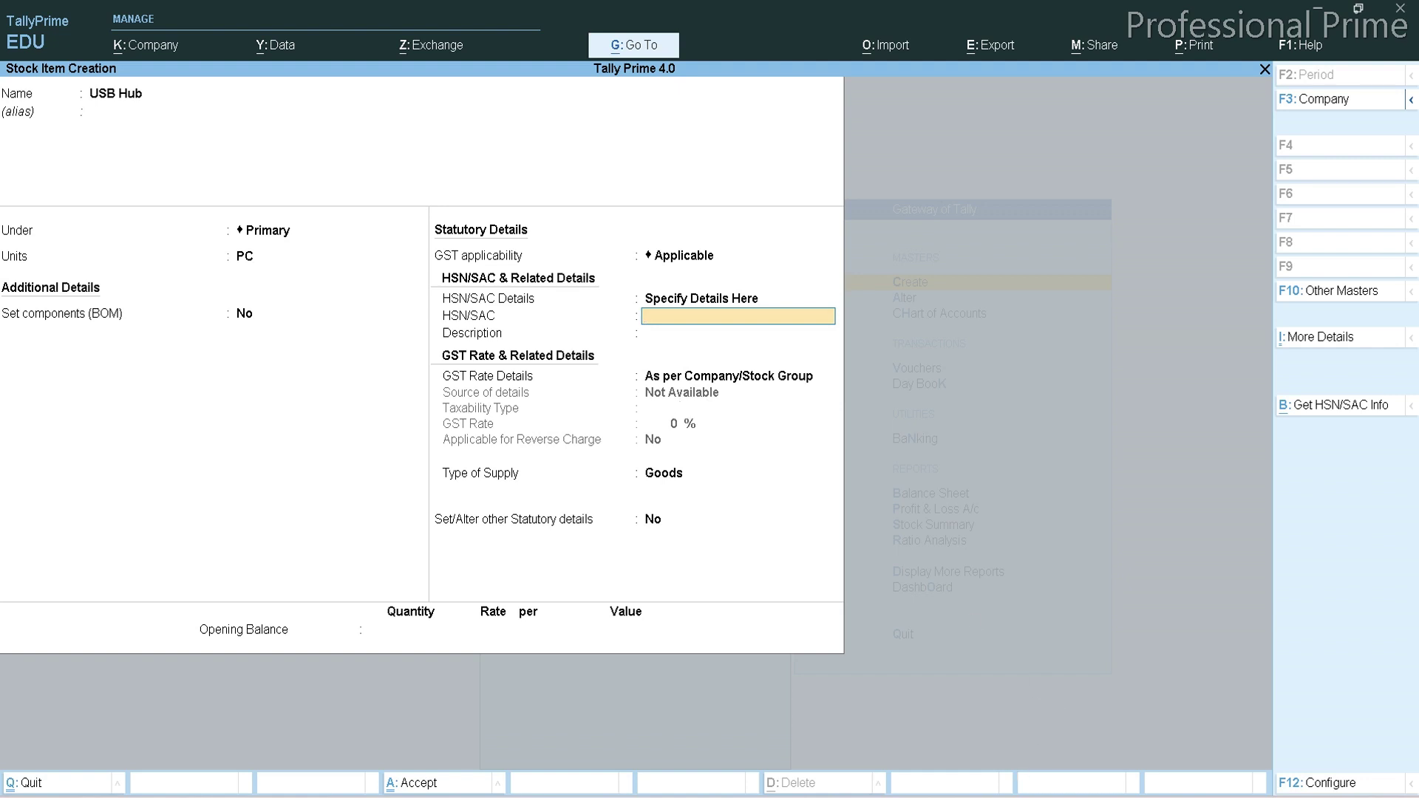
Check the GST columns in the Excel list, and expand the HSN/SAC details options of USB Hub to review all available choices.
key(alt+Tab)
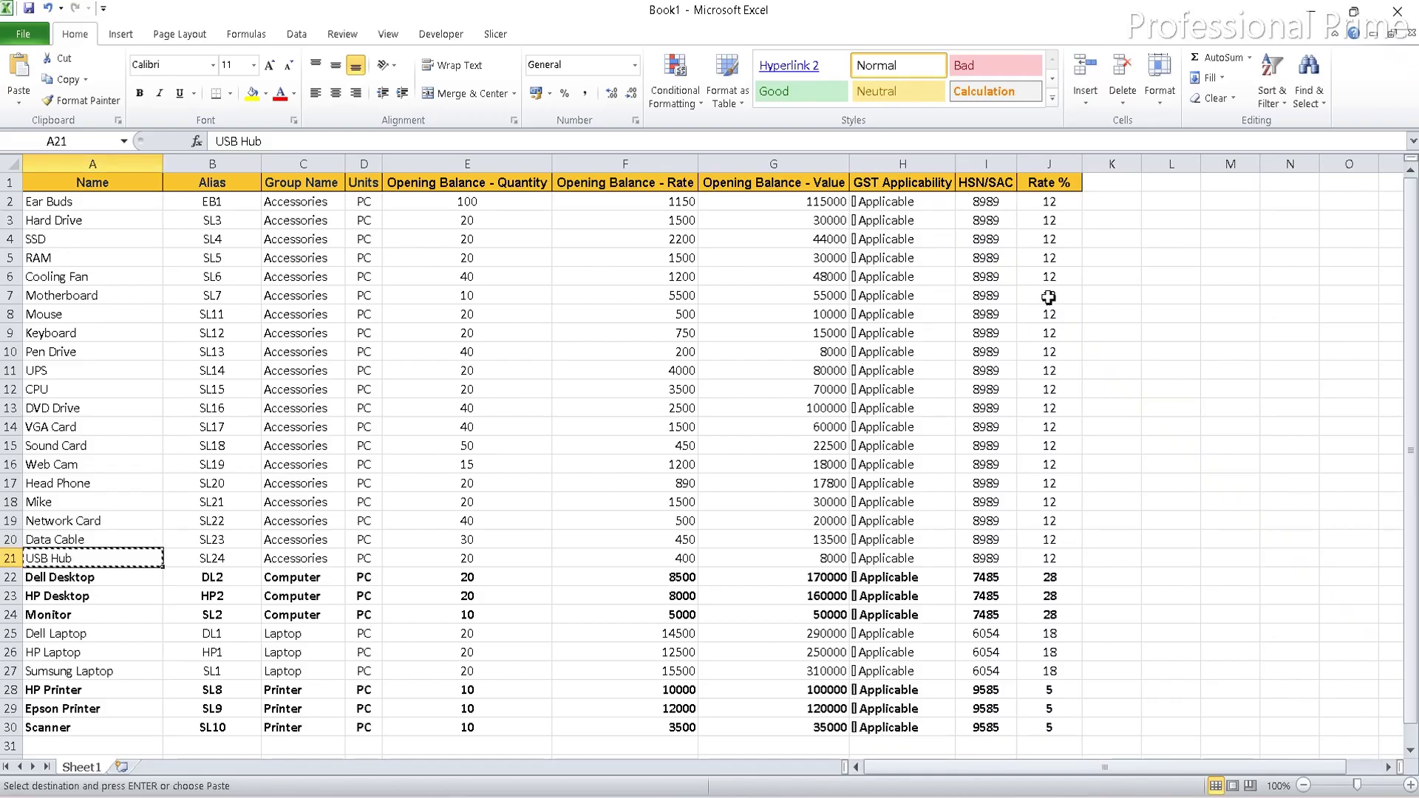
key(alt+Tab)
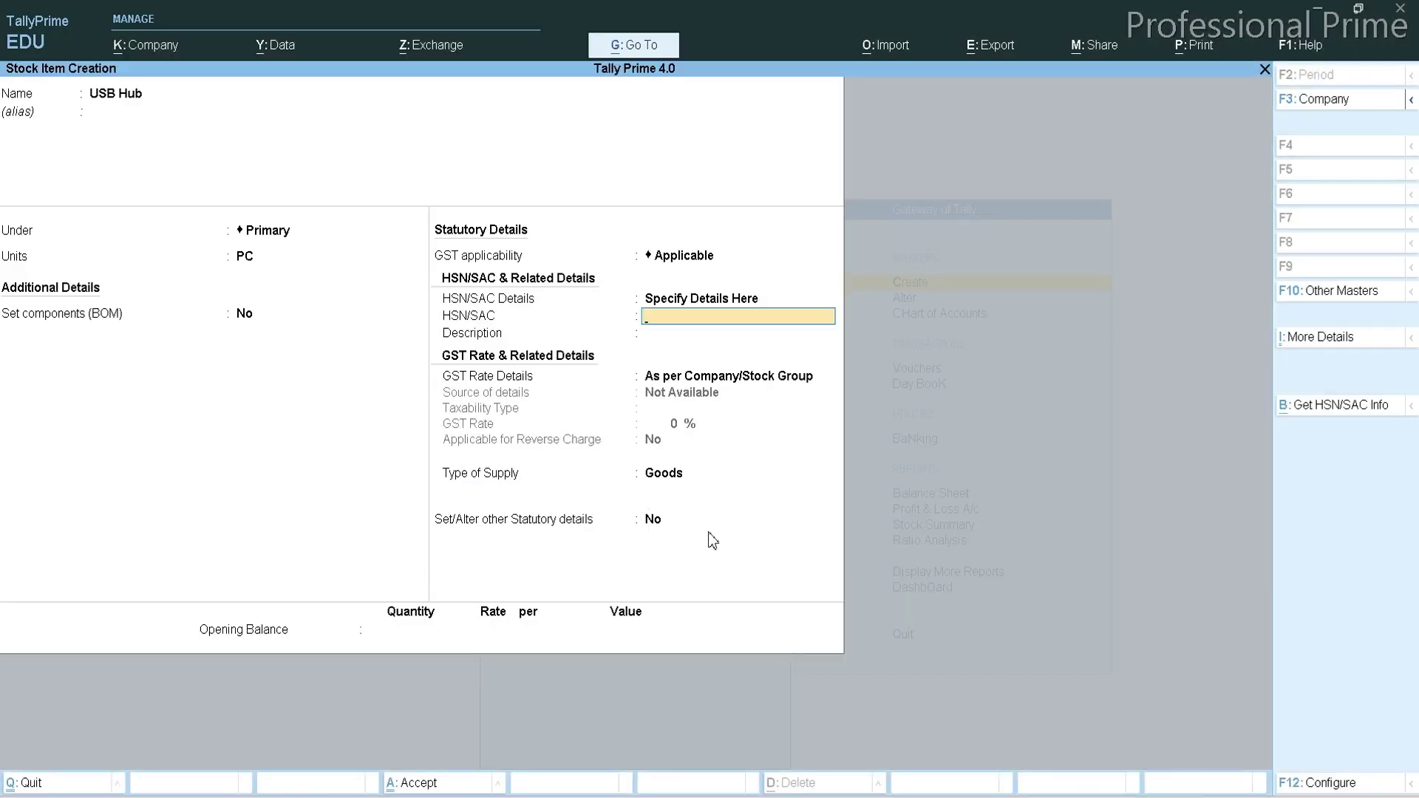
key(Up)
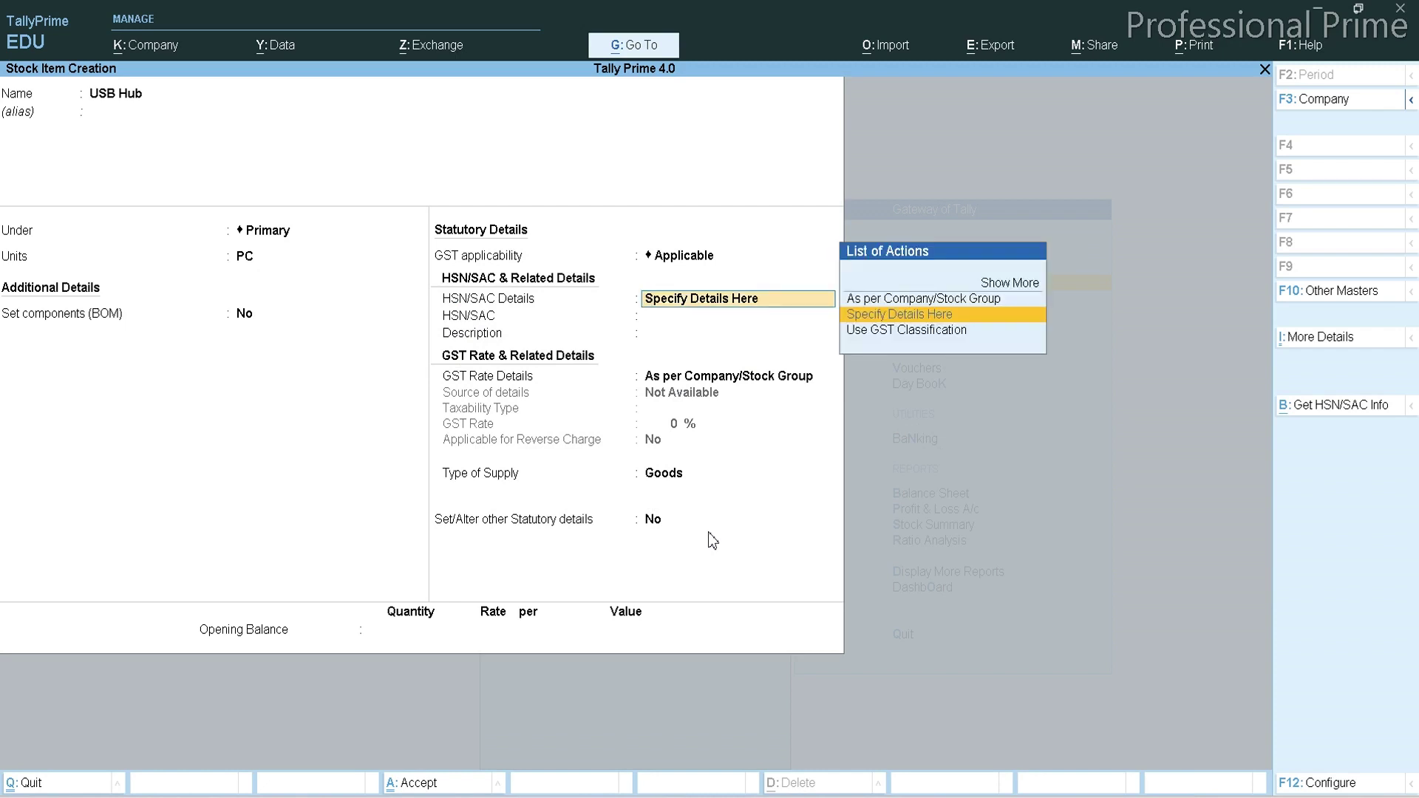
key(Up)
key(Up)
key(Return)
key(Down)
key(Down)
key(Down)
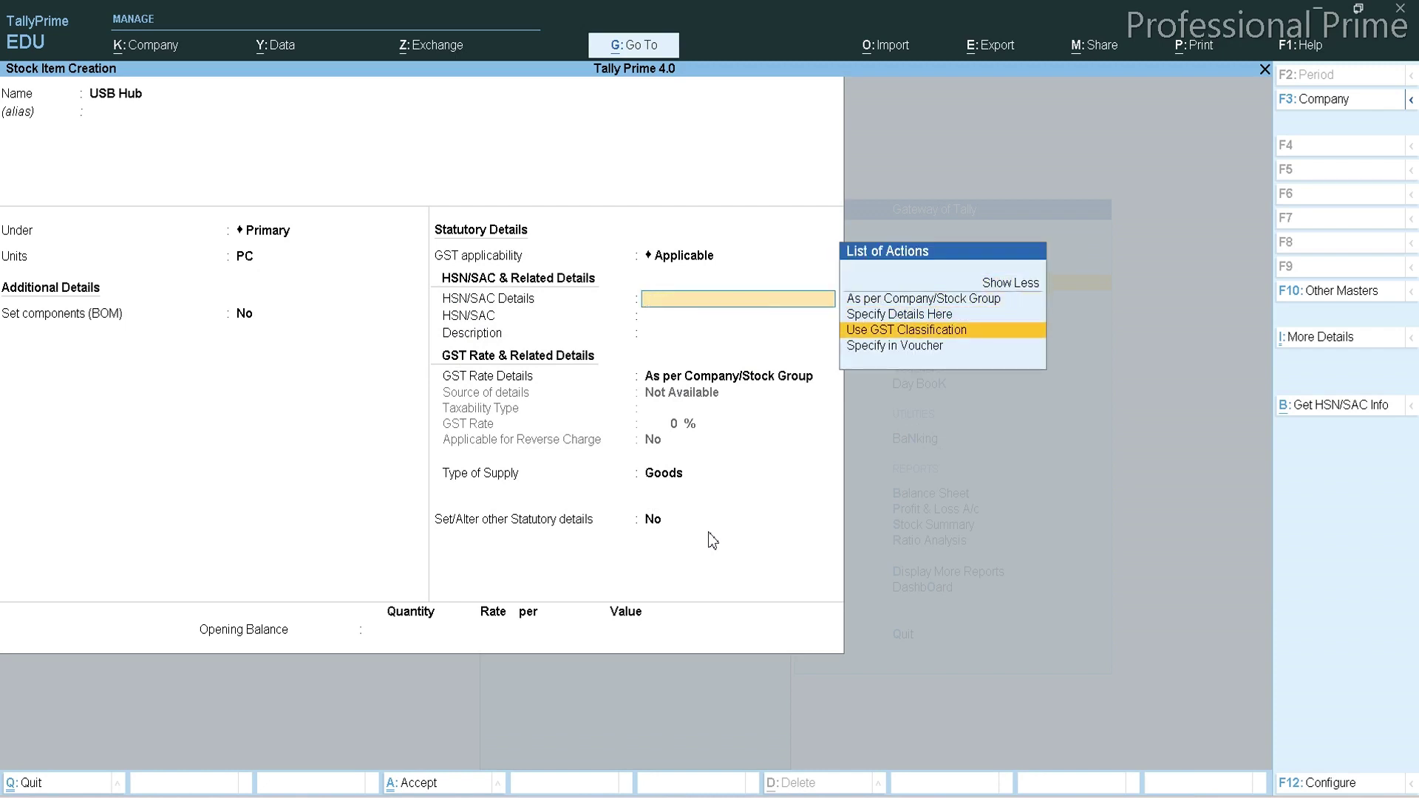
key(Up)
Abandon the unsaved USB Hub stock item and return to the Gateway of Tally.
key(Escape)
key(Return)
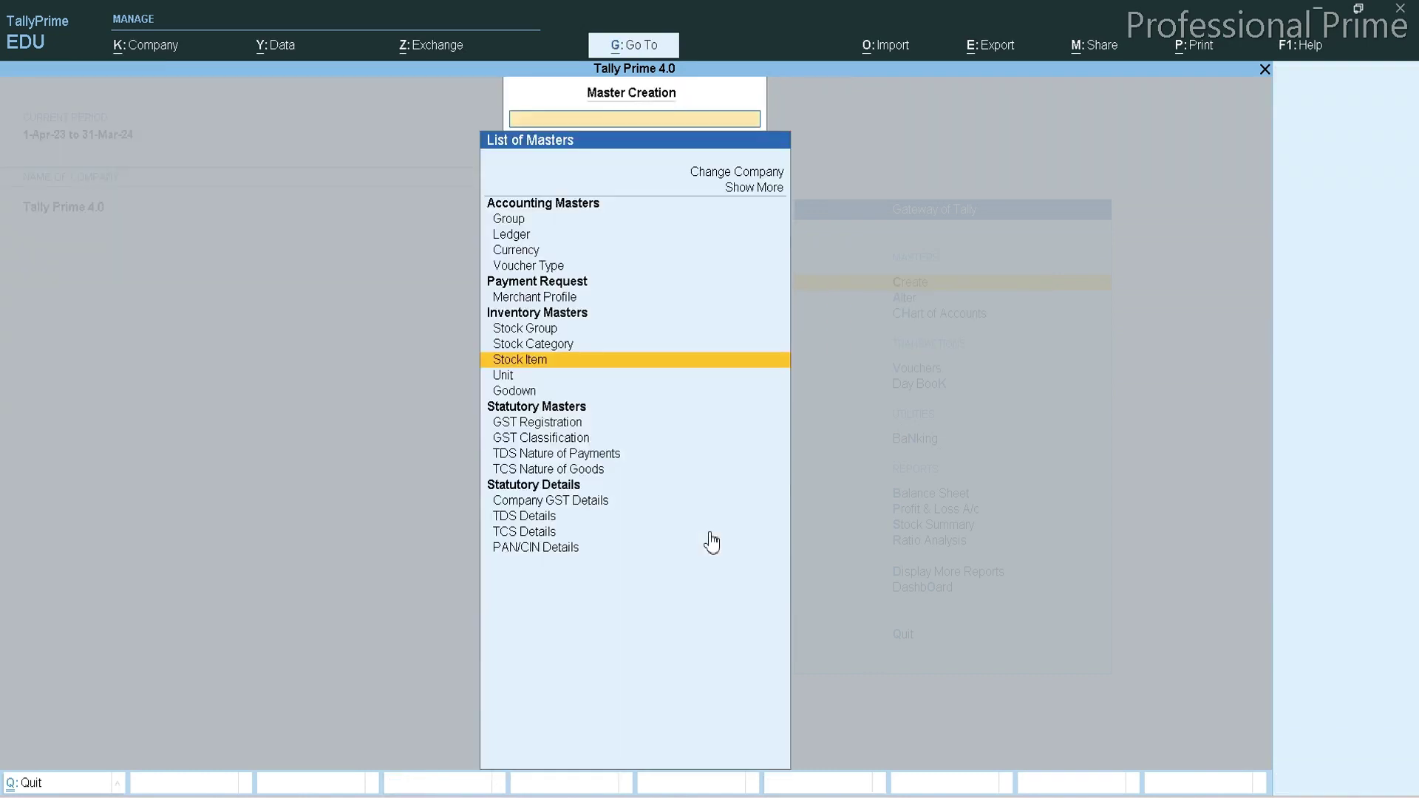
key(Escape)
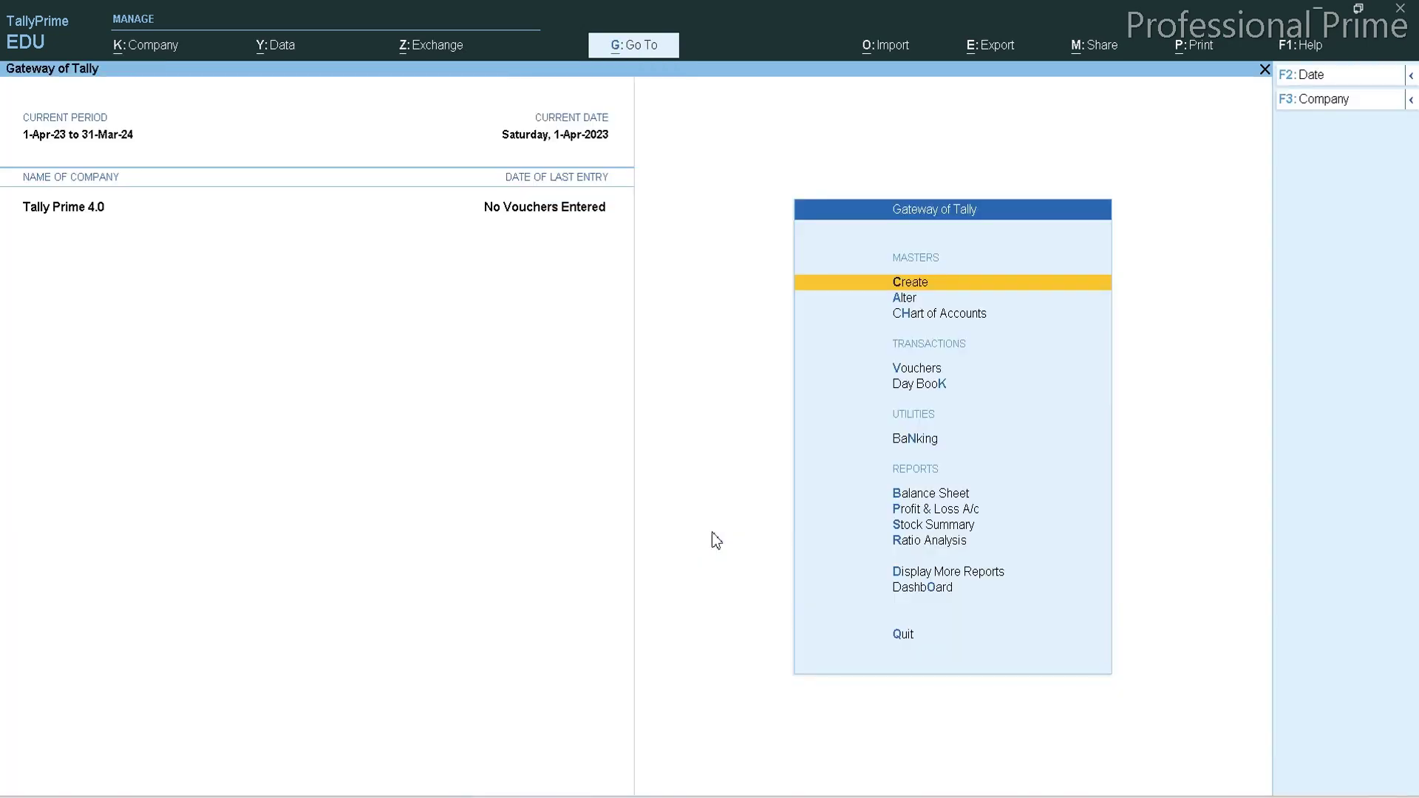